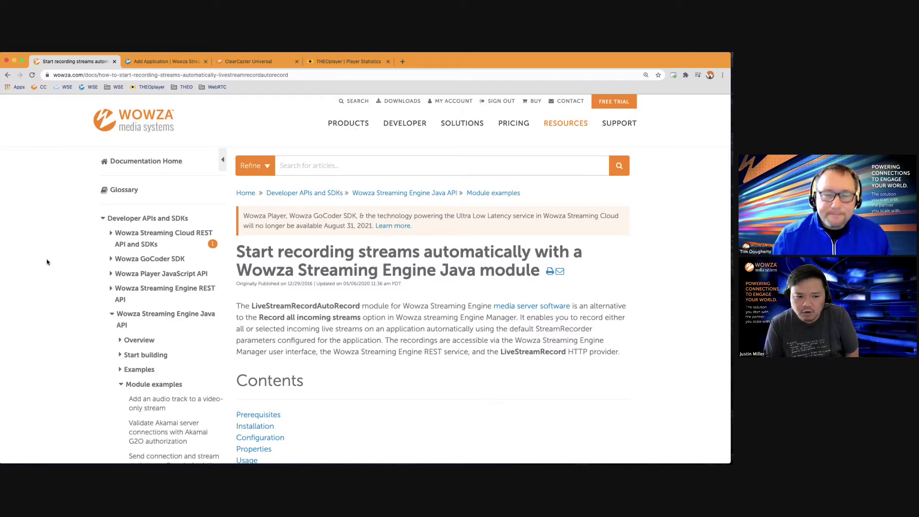
Step: Create a new single-server Live application named live-record-all in Wowza Streaming Engine Manager
click(153, 62)
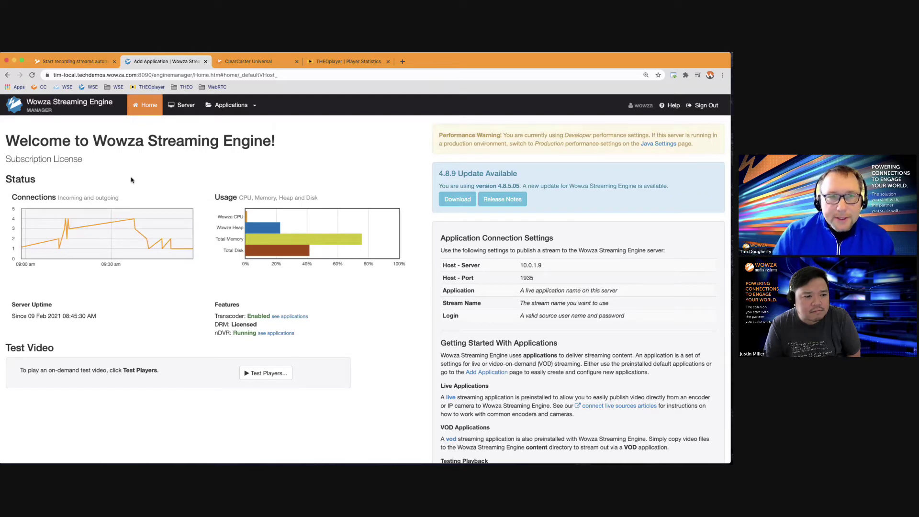
click(229, 106)
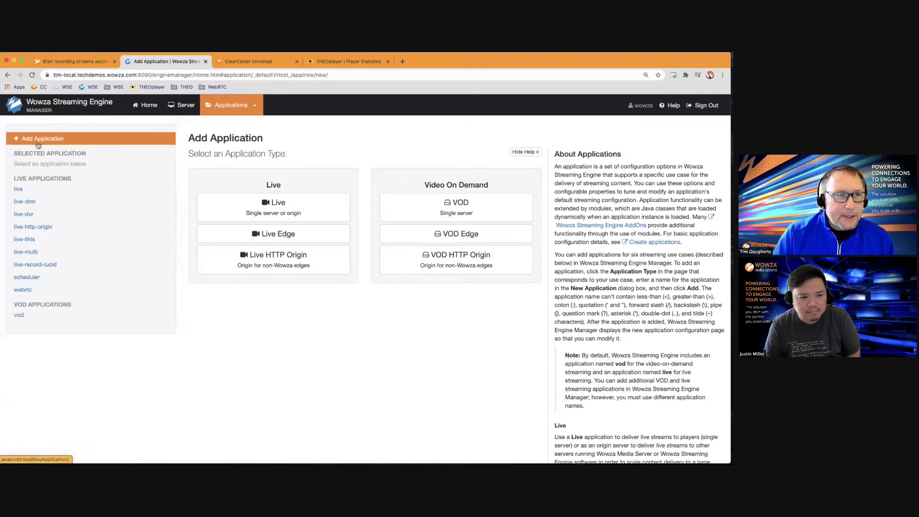
click(37, 140)
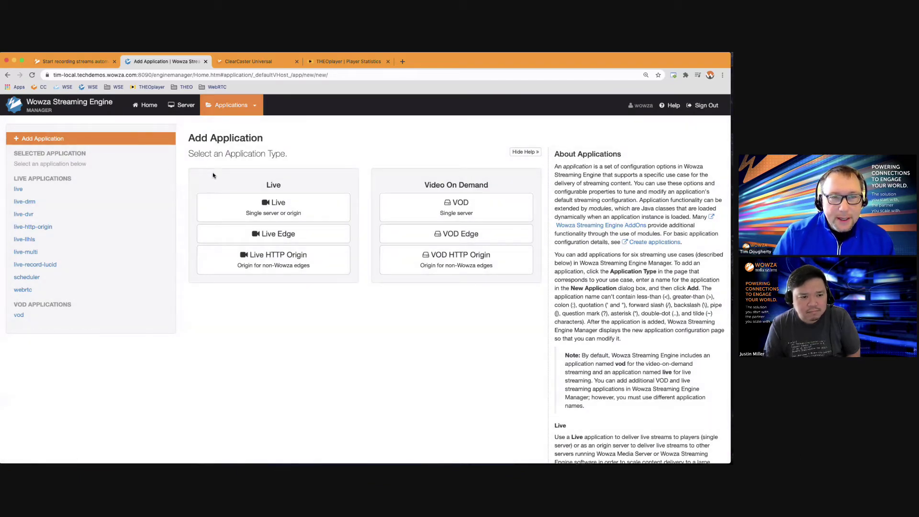
click(265, 210)
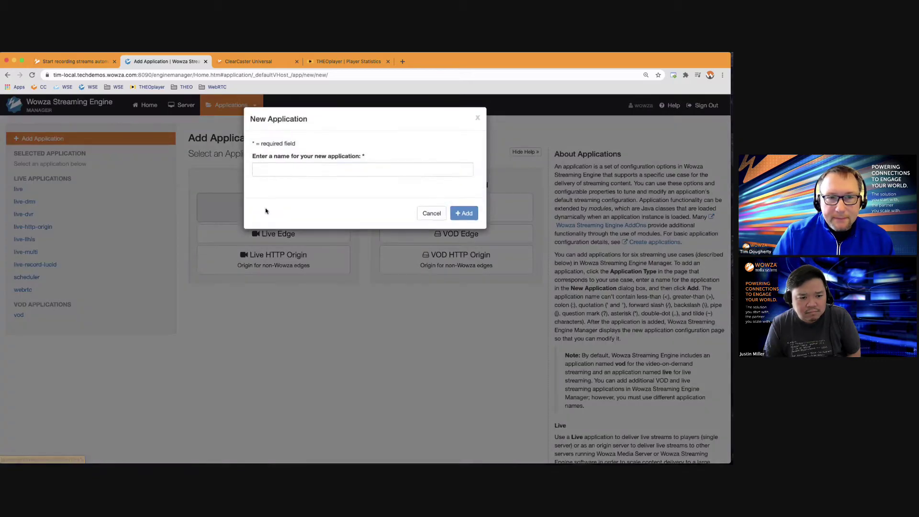
text(live)
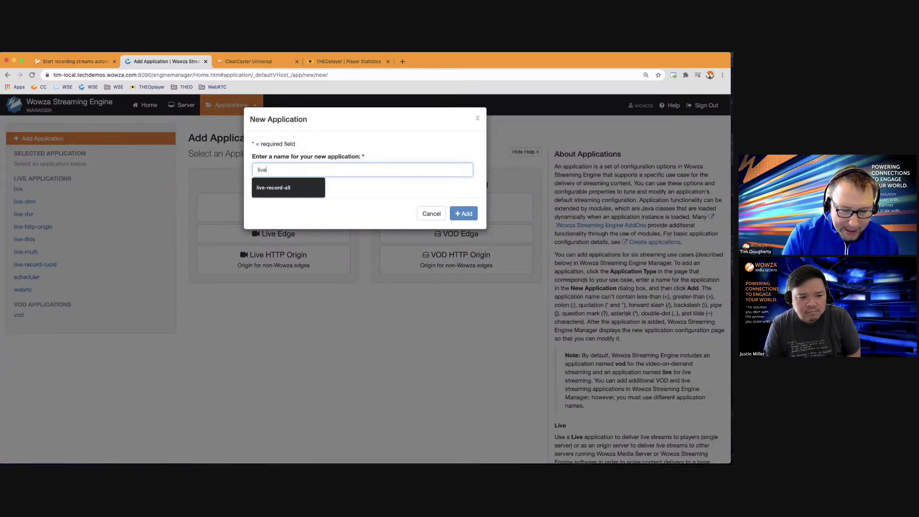
text(-record-)
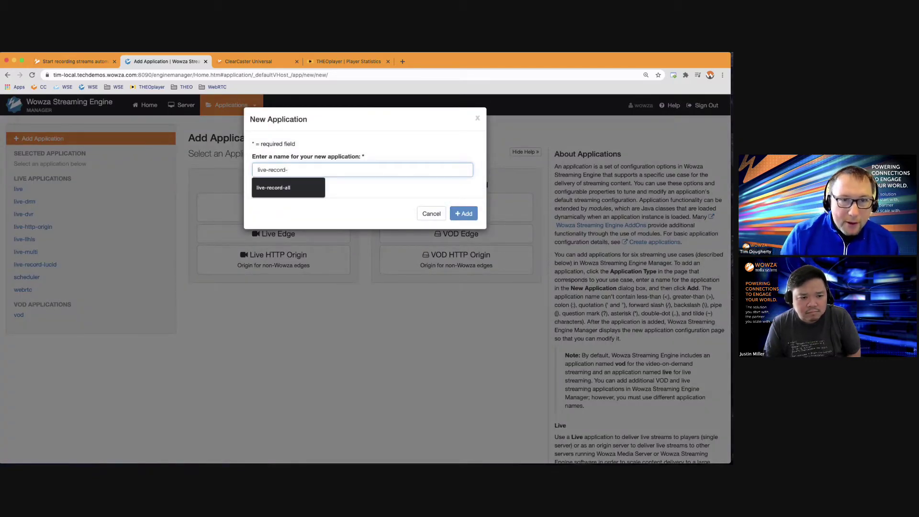
key(Down)
key(Return)
click(460, 212)
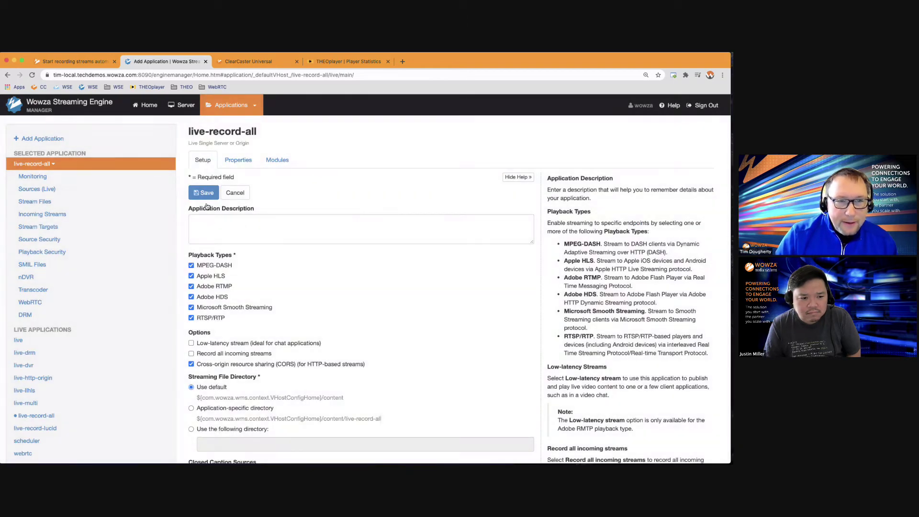
Step: Disable the Adobe HDS and Microsoft Smooth Streaming playback types for the live-record-all application
scroll(207, 206, down, 3)
click(191, 198)
click(192, 187)
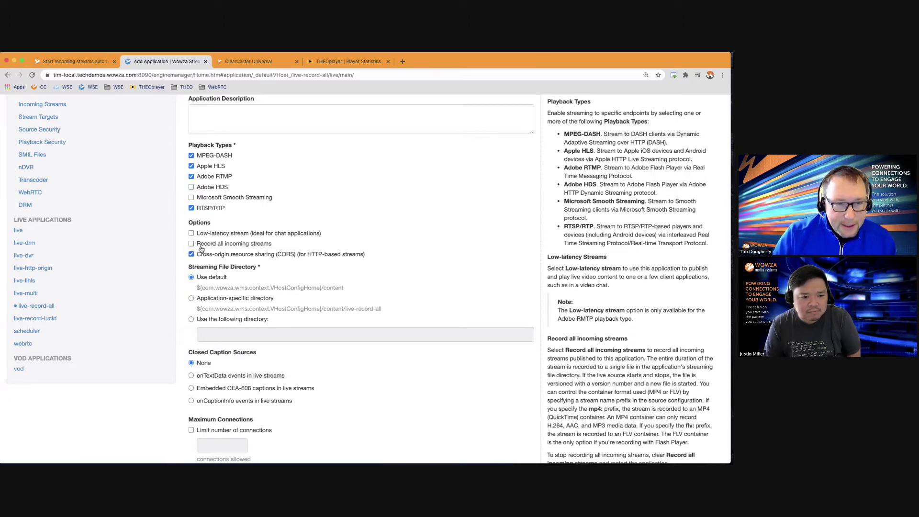
drag(201, 247, 270, 246)
click(269, 247)
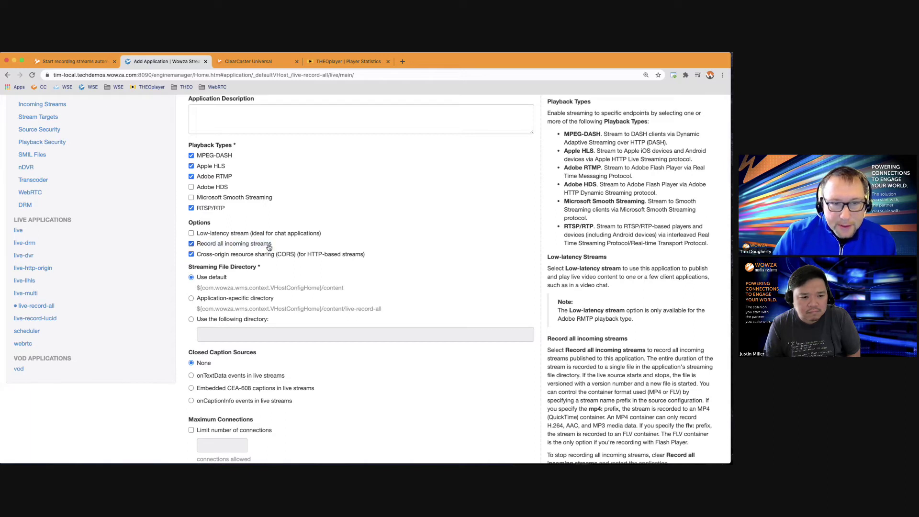
click(192, 245)
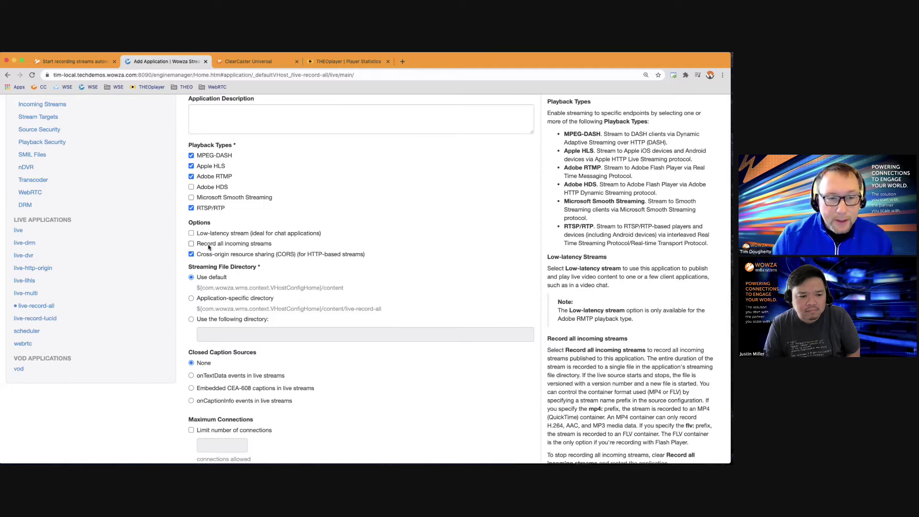
Step: Set a custom streaming file directory of ${com.wowza.wms.context.VHostConfigHome}/content/recordings, save the application setup, and check the saved path
click(192, 319)
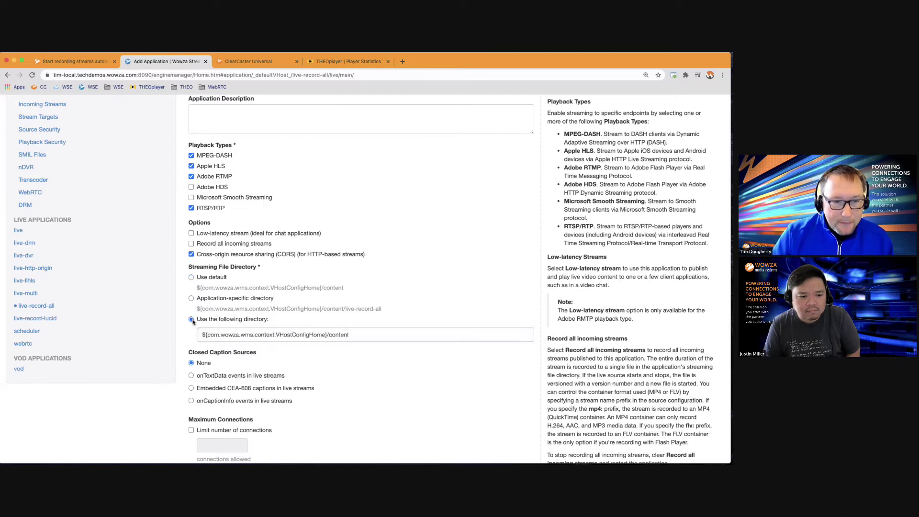
click(366, 335)
text(/.reco)
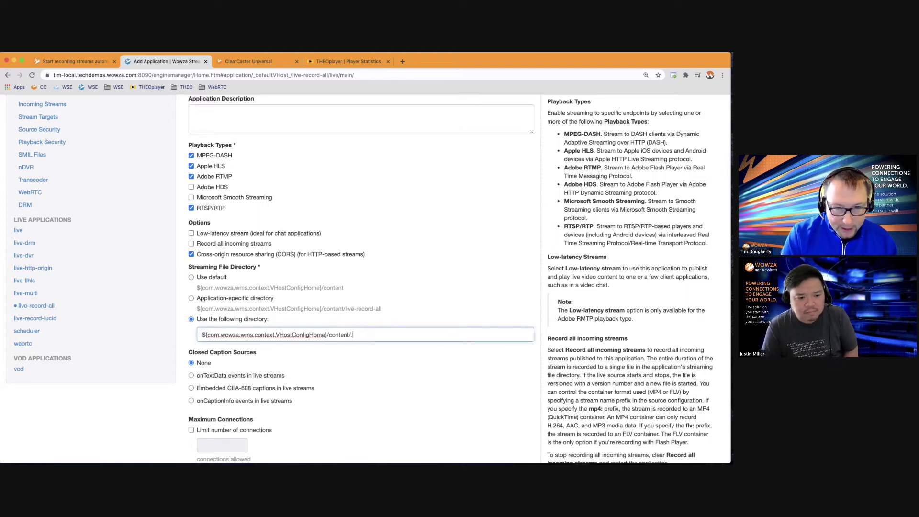
key(BackSpace)
key(BackSpace)
key(BackSpace)
key(BackSpace)
key(BackSpace)
text(recordings)
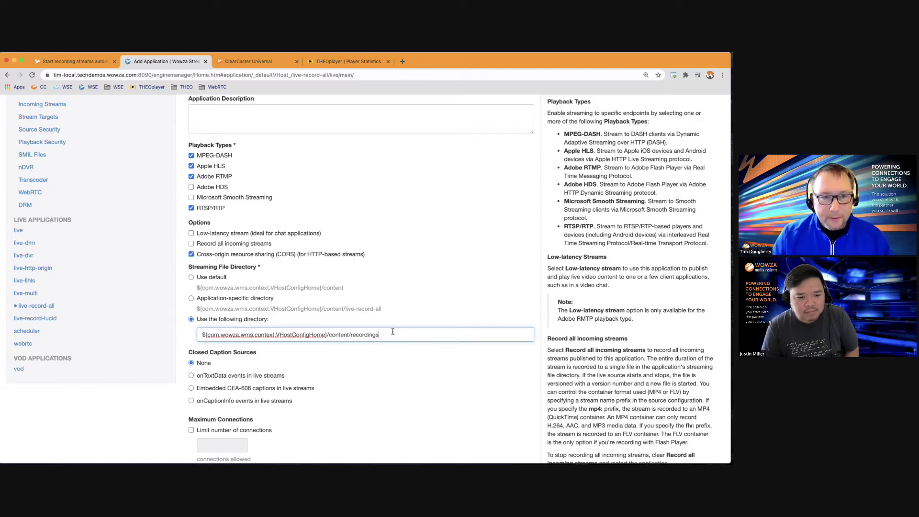
scroll(402, 354, down, 6)
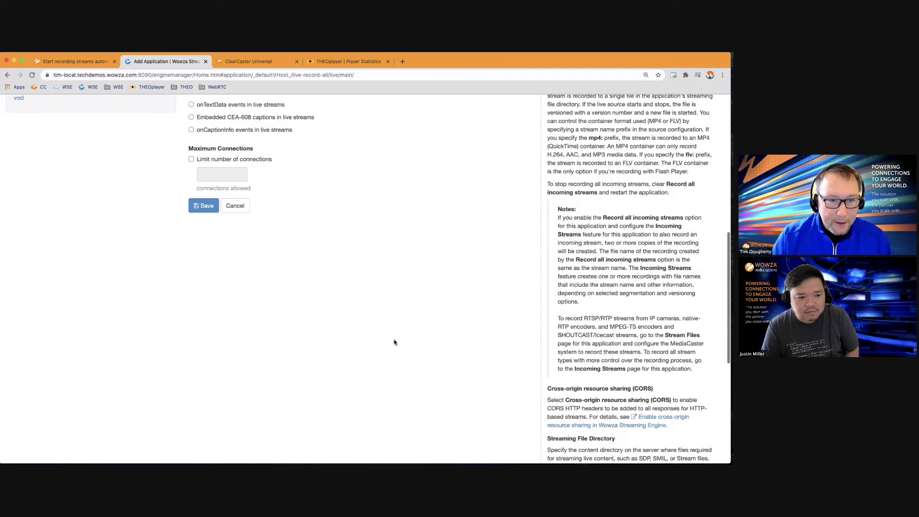
scroll(395, 341, up, 3)
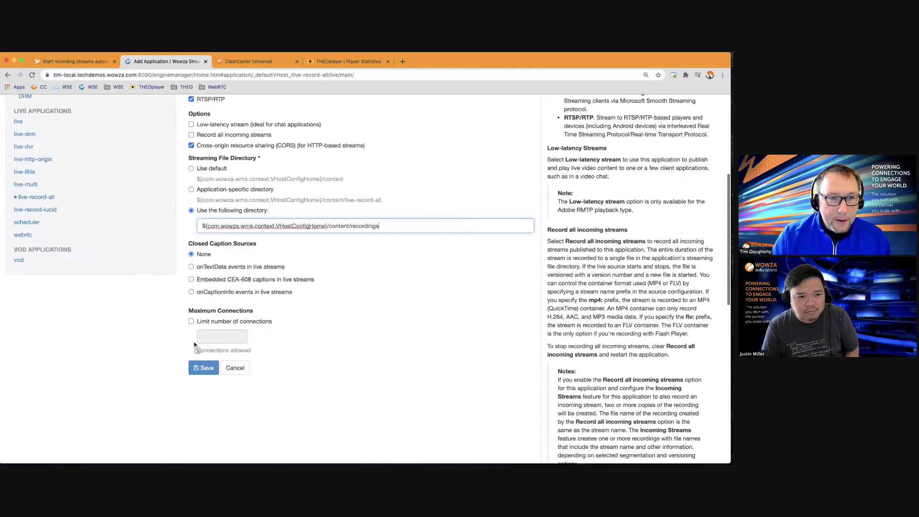
click(196, 370)
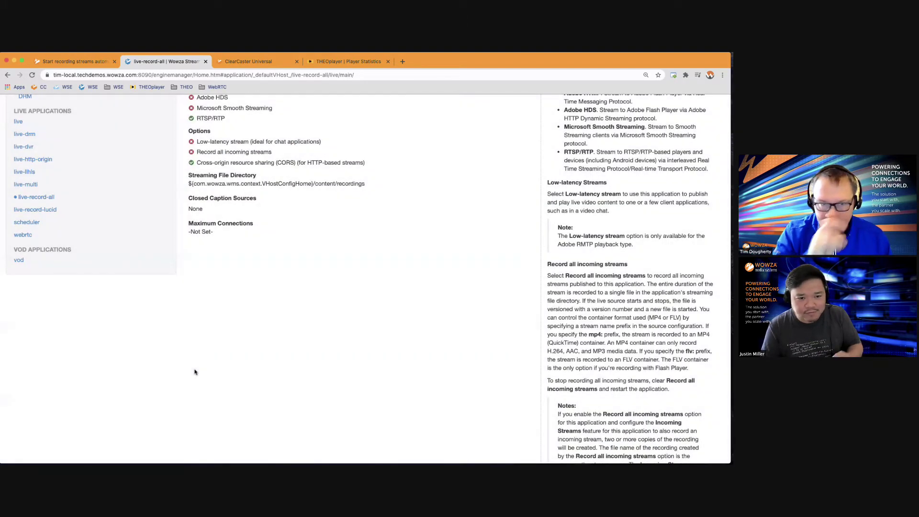
scroll(397, 201, up, 1)
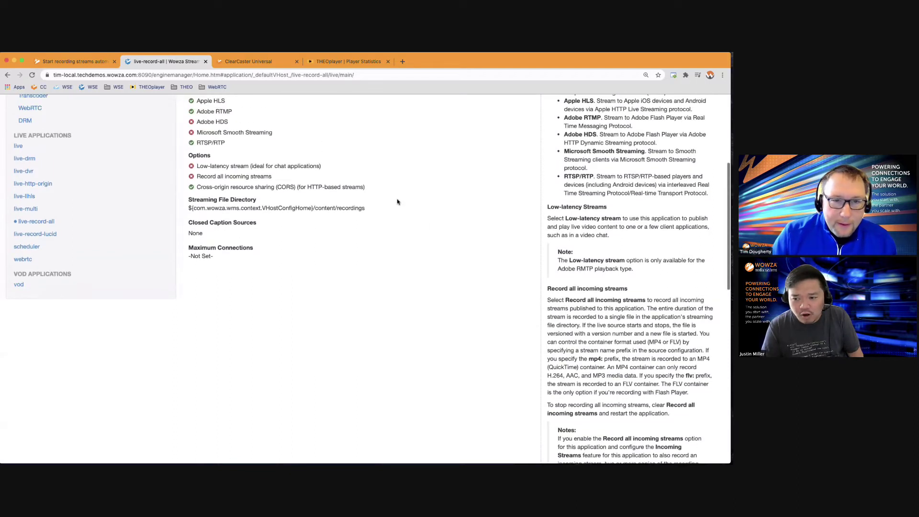
double_click(325, 209)
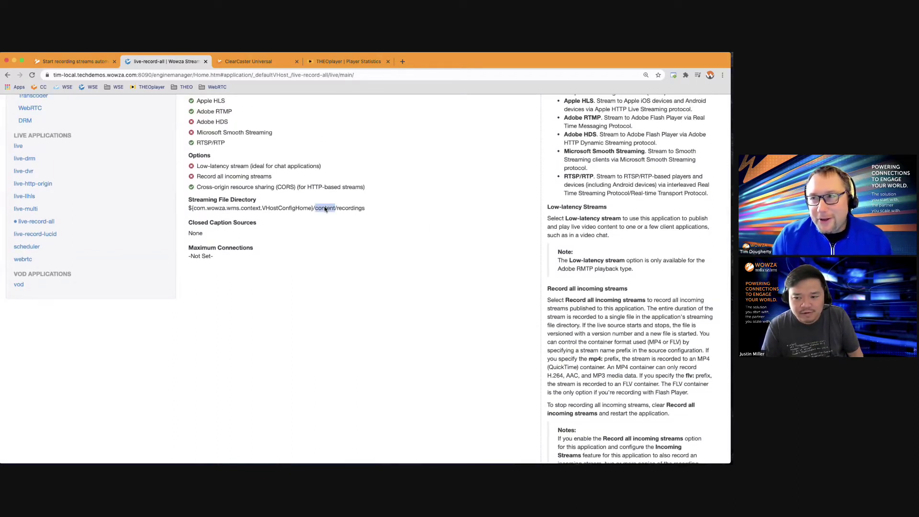
double_click(351, 210)
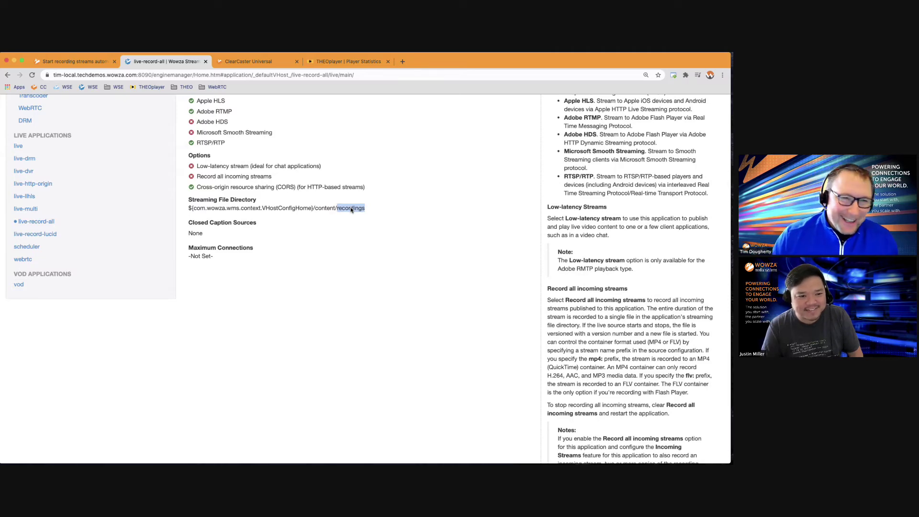
Step: Set the application's RTMP source security to Open (no authentication required), save it, and restart the application
scroll(351, 210, up, 5)
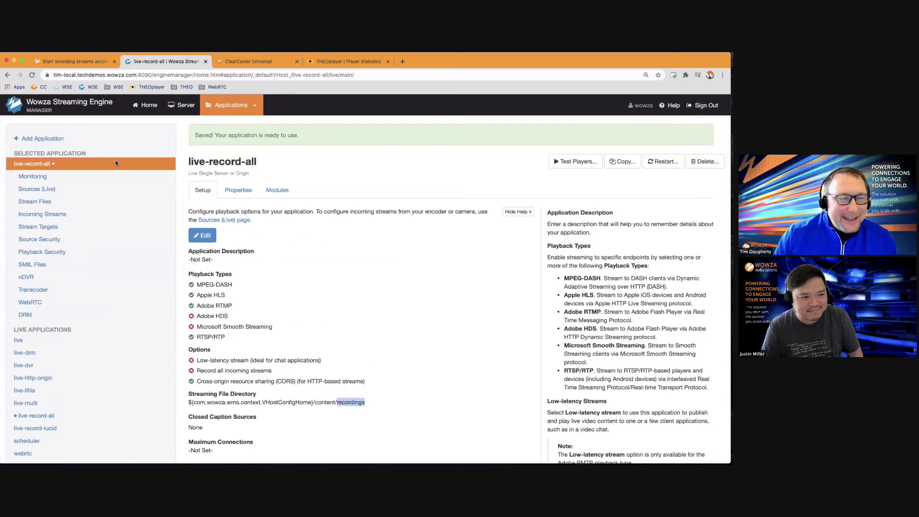
click(44, 242)
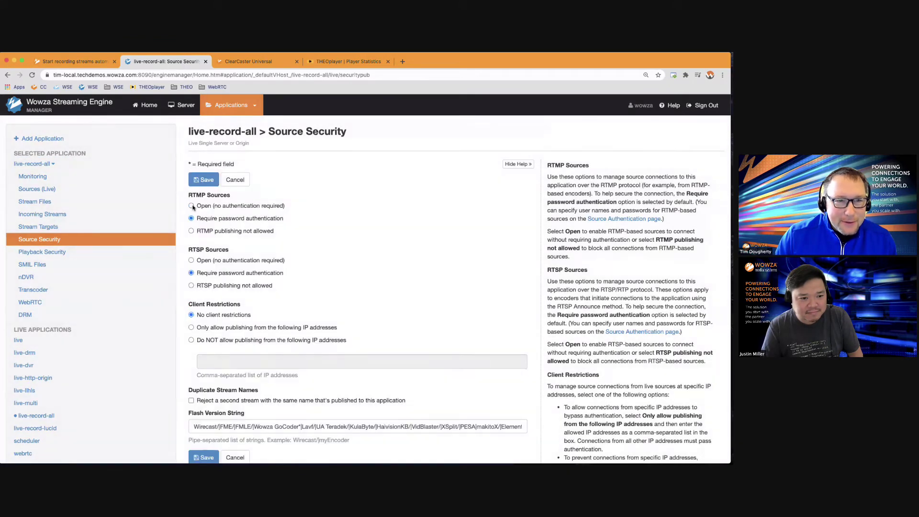
click(192, 206)
click(206, 181)
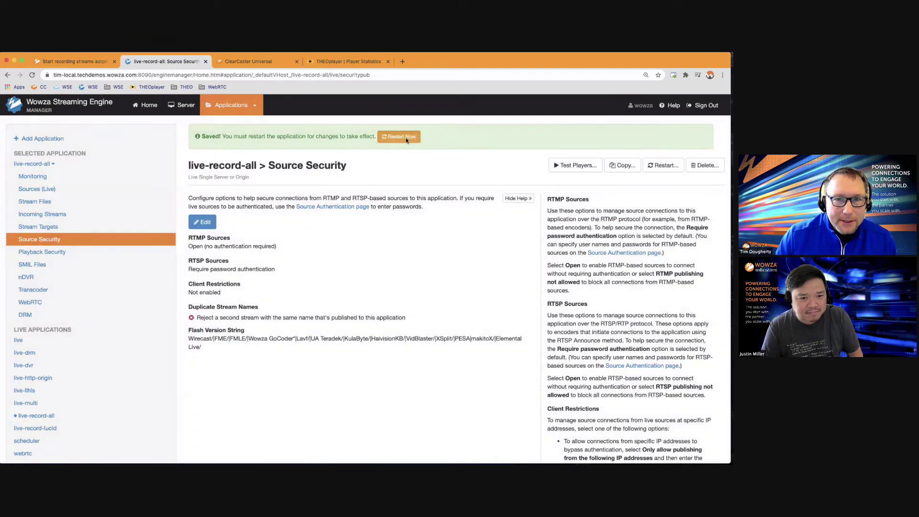
click(401, 137)
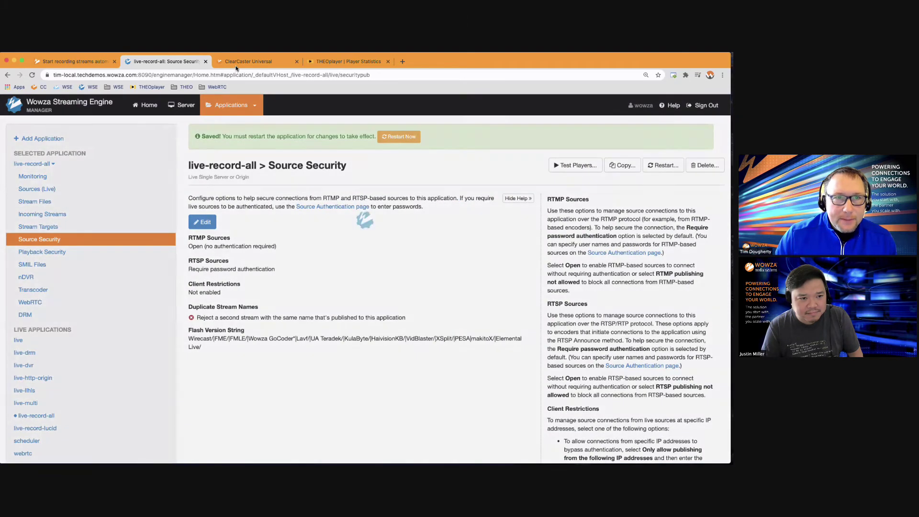
Step: Switch to ClearCaster, start the "1080p30 @8 Mbps (2)" broadcast, and check live-record-all's incoming streams back in Wowza Streaming Engine Manager
click(238, 61)
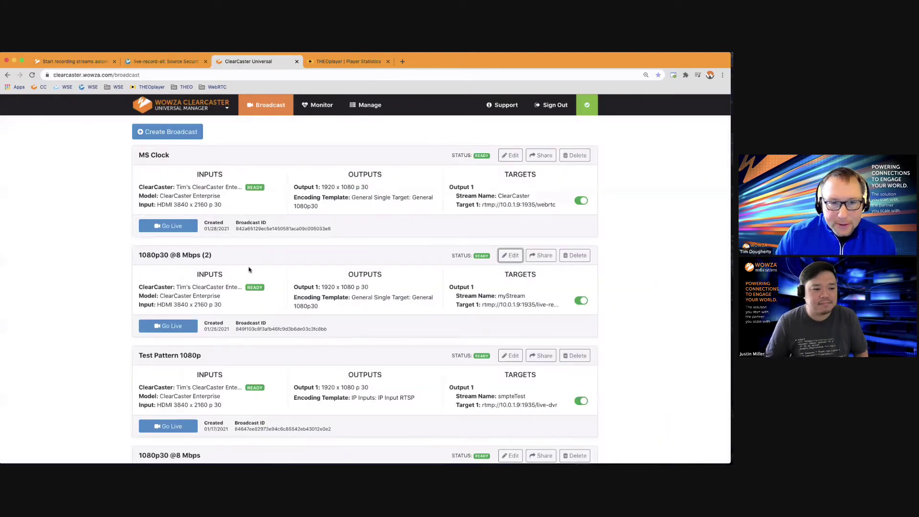
click(144, 329)
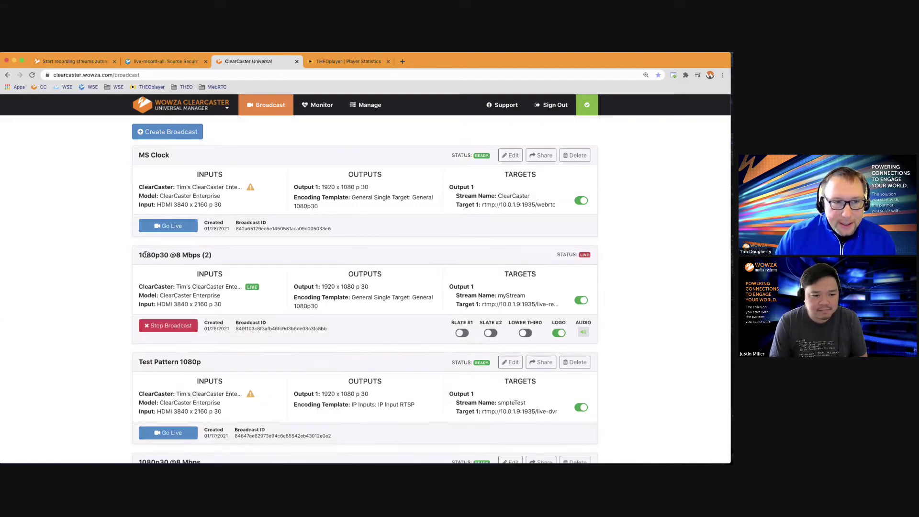
click(176, 66)
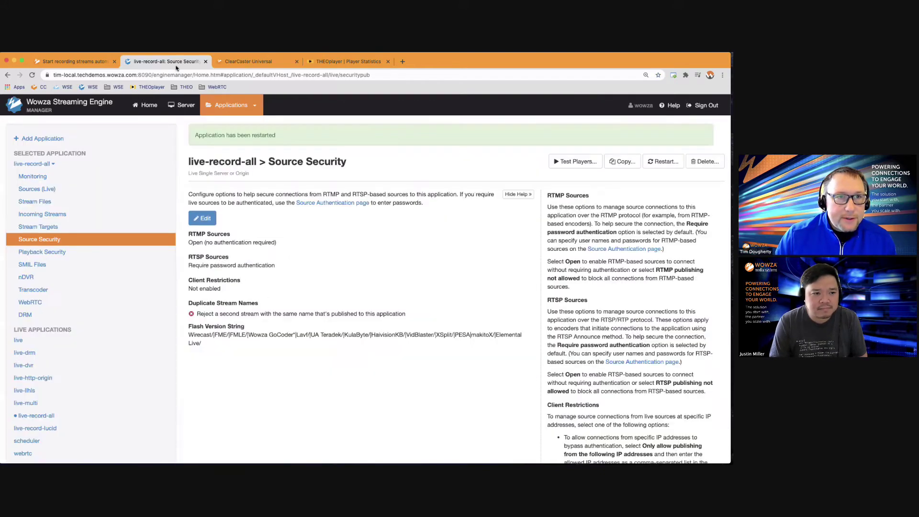
click(40, 216)
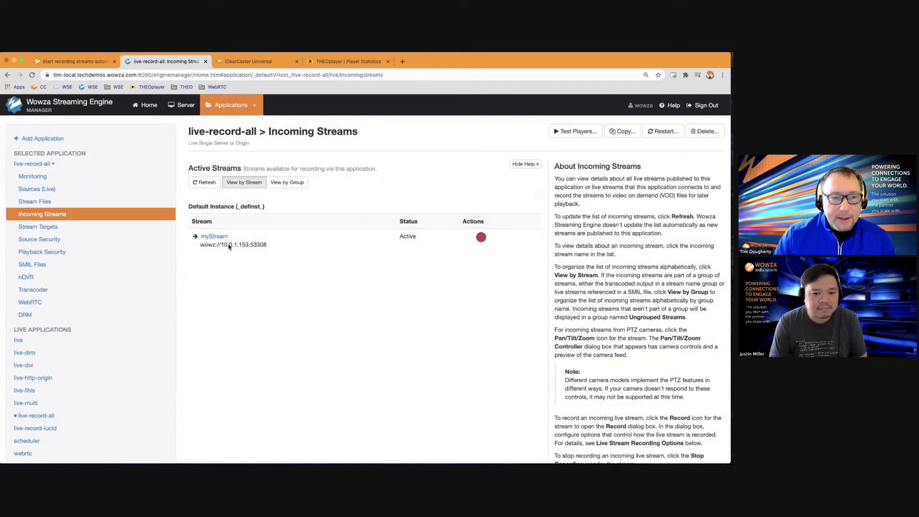
Step: Check the fallback template in live-record-all's transcoder settings and enable the transcoder
click(36, 293)
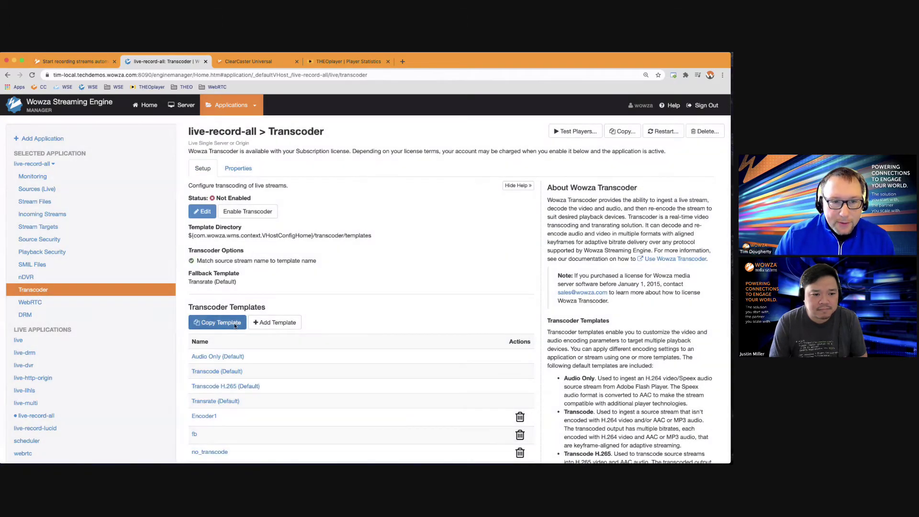
double_click(202, 282)
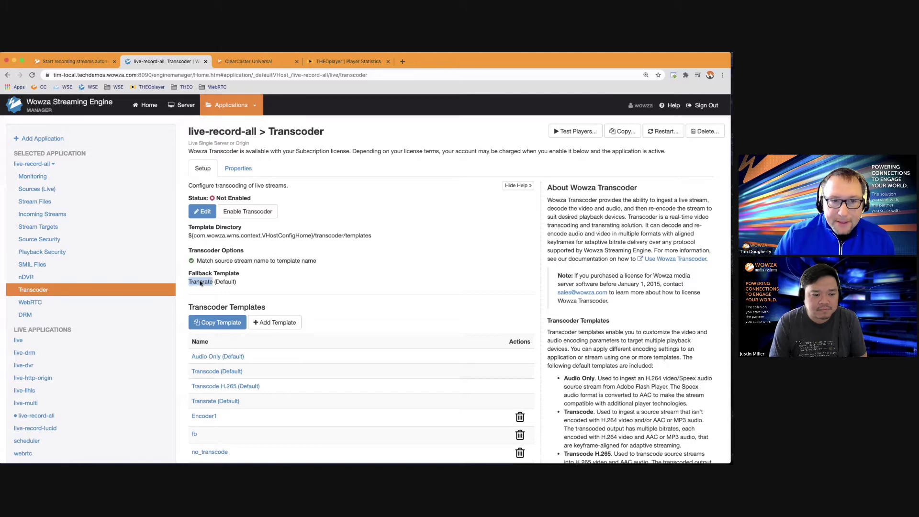
click(252, 212)
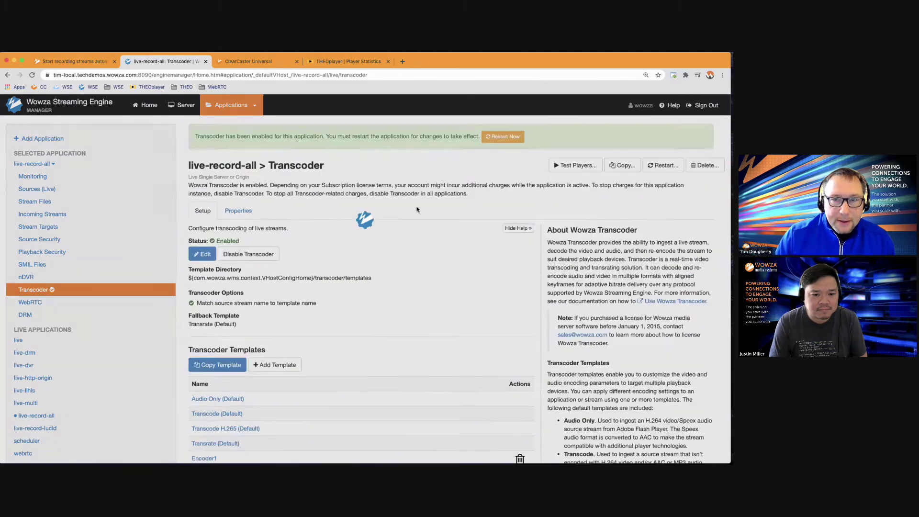
Step: Review the encoding presets of the Transrate (Default) template and restart the live-record-all application
scroll(267, 352, down, 5)
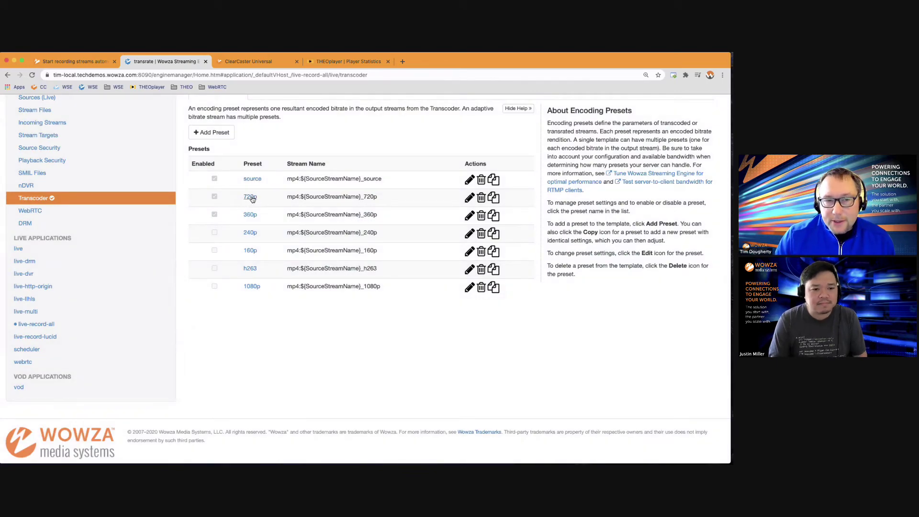
scroll(259, 298, up, 3)
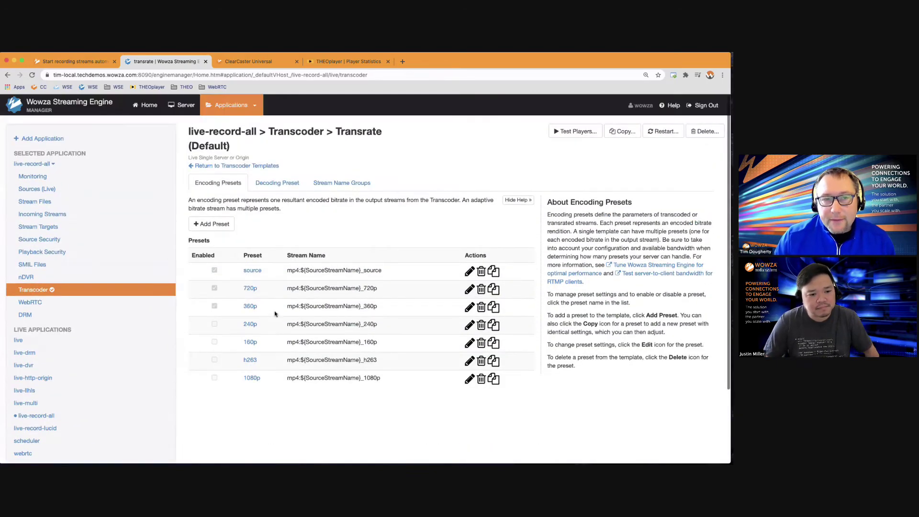
click(242, 165)
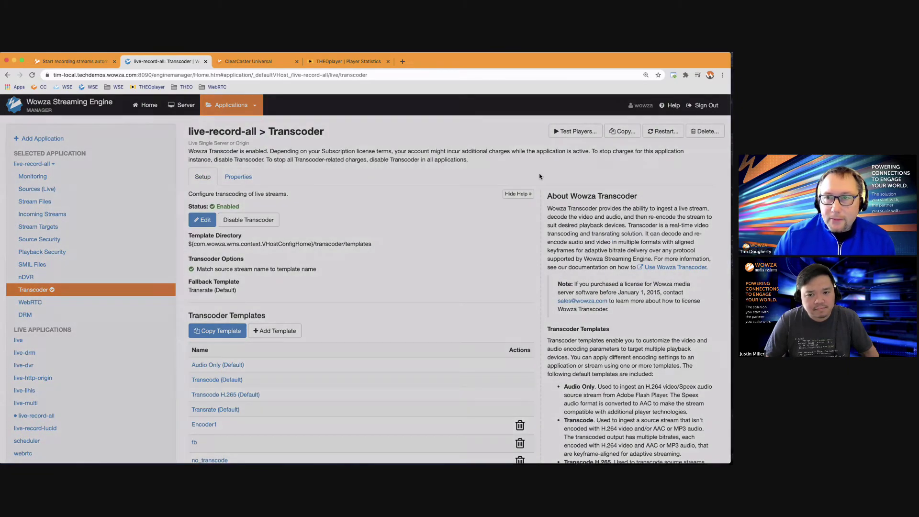
click(663, 131)
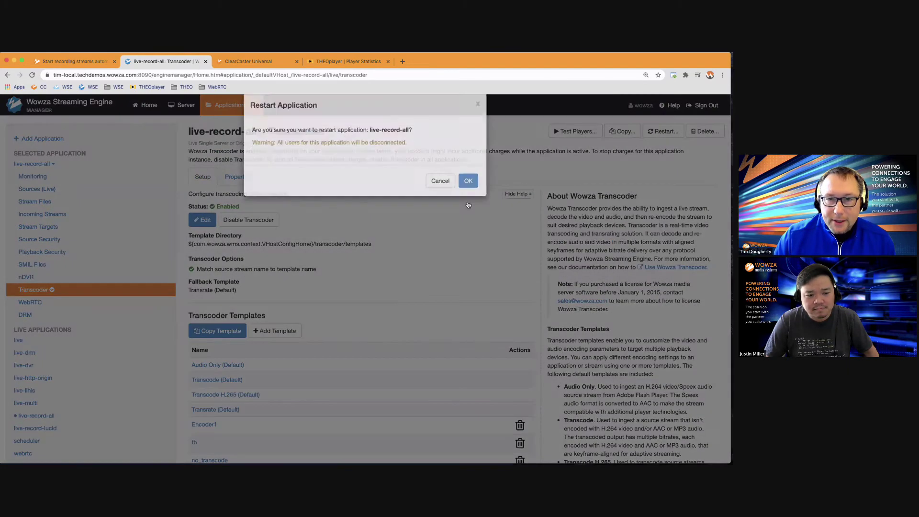
click(467, 180)
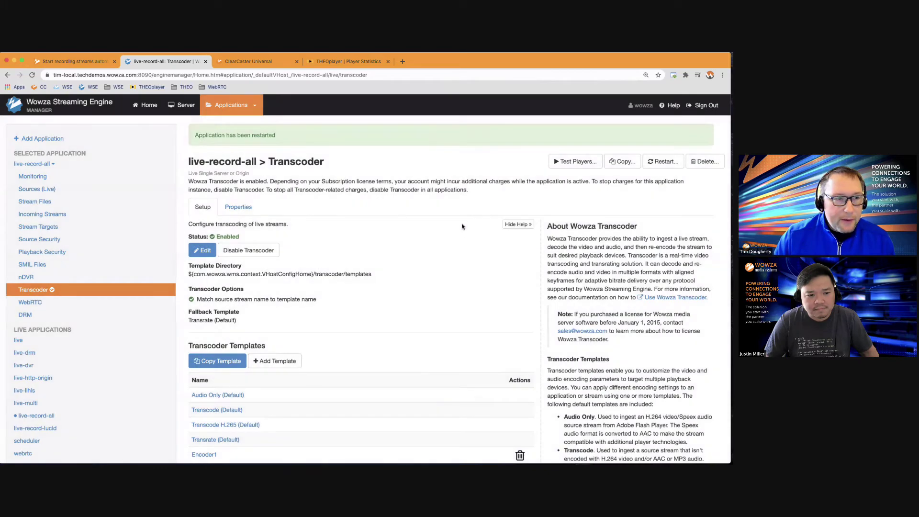
Step: Check live-record-all's incoming streams, including the source address listed under myStream and the transcoder renditions
click(36, 215)
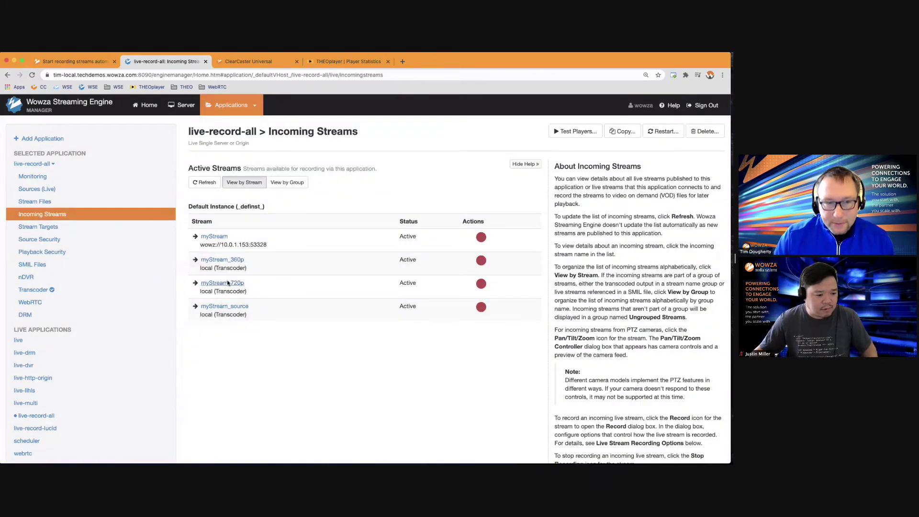
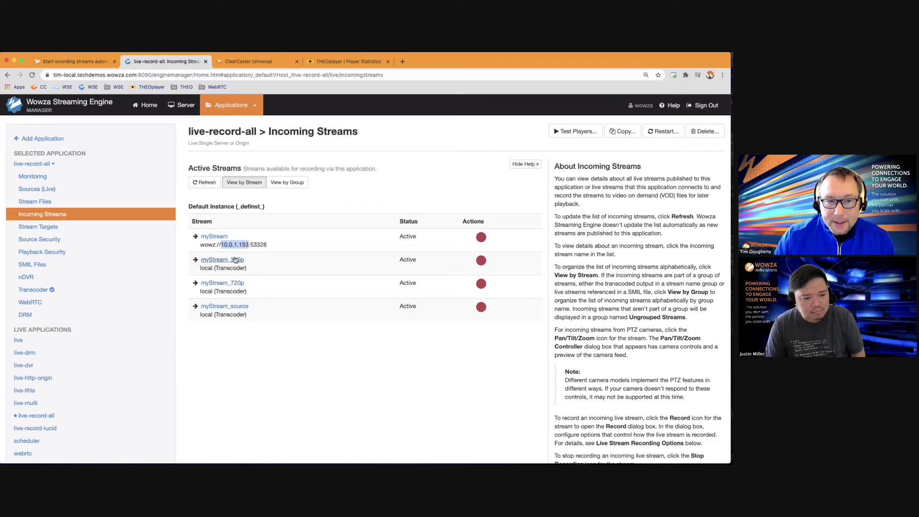
click(229, 335)
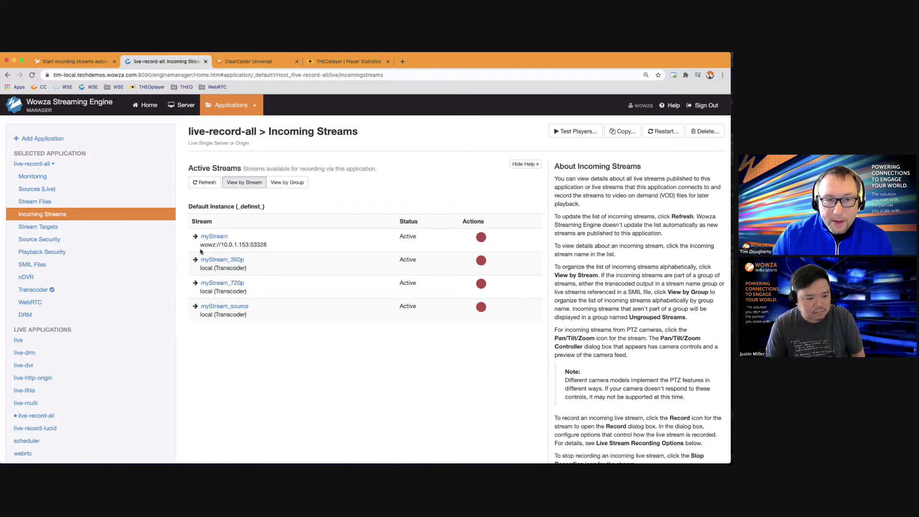
drag(200, 246, 240, 248)
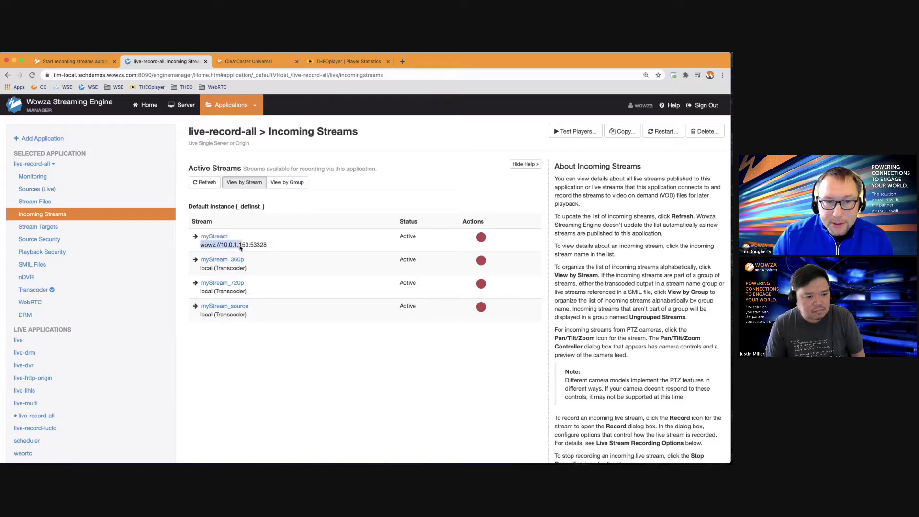
click(248, 251)
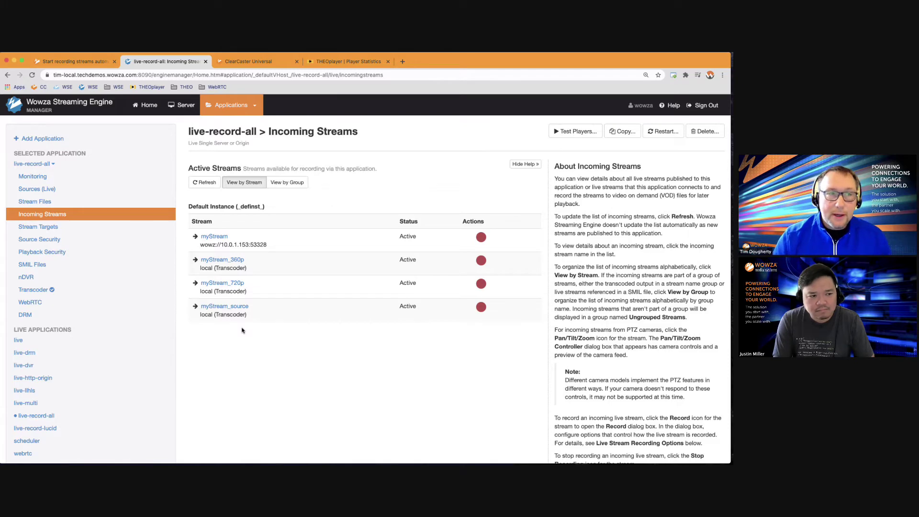
Step: Review live-record-all's configured modules and read the LiveStreamRecordAutoRecord introduction in the Wowza documentation
click(27, 166)
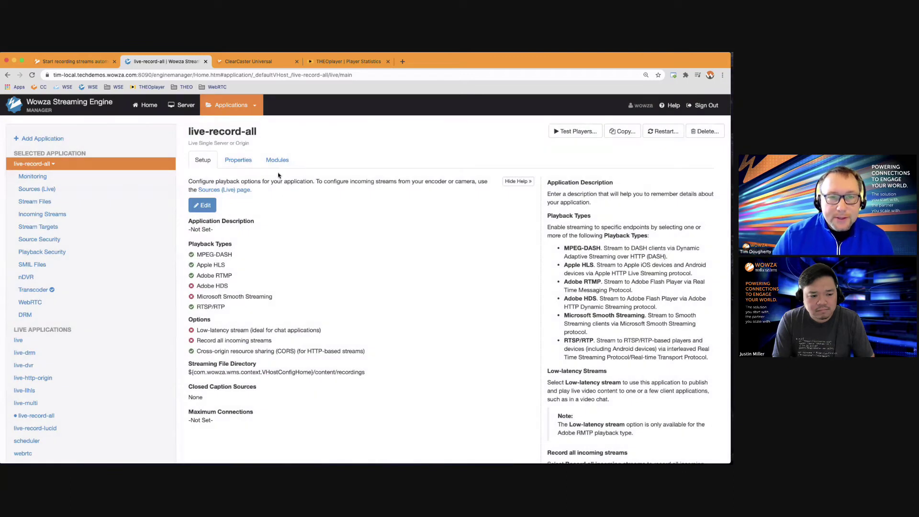
click(276, 161)
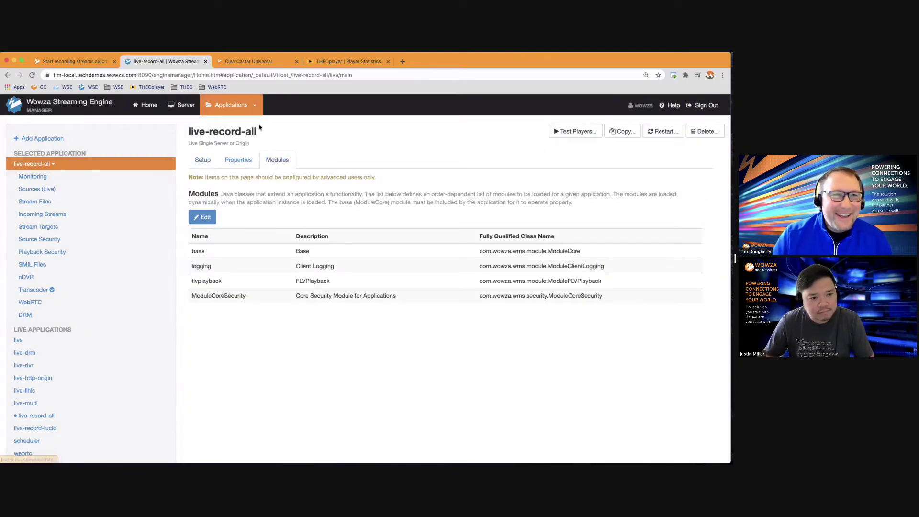
click(76, 63)
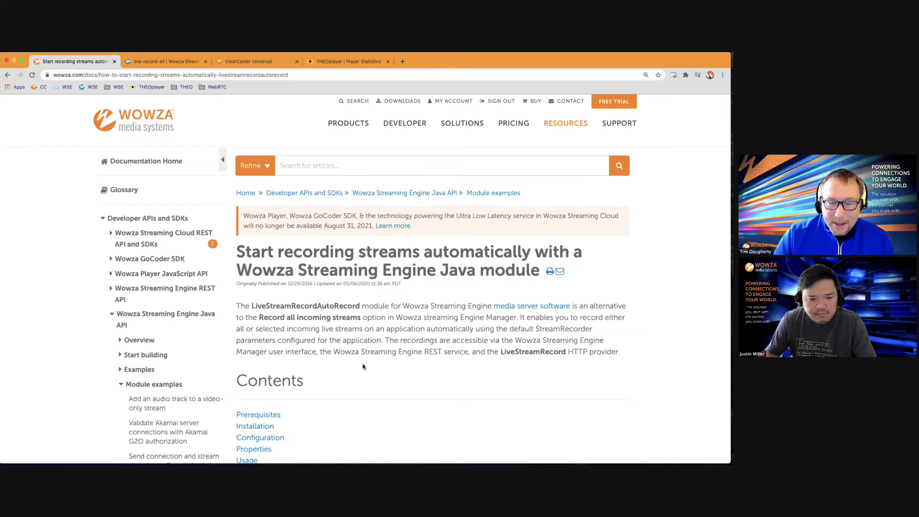
drag(623, 356, 236, 305)
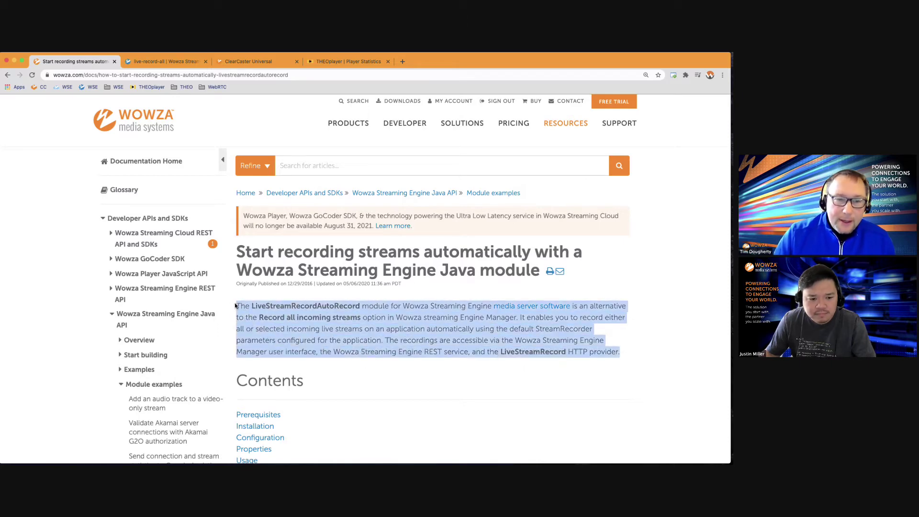
click(237, 307)
Step: Copy the wse-plugin-autorecord.zip link from the Installation section, switch to the terminal, download it with wget and list the folder
scroll(281, 337, down, 5)
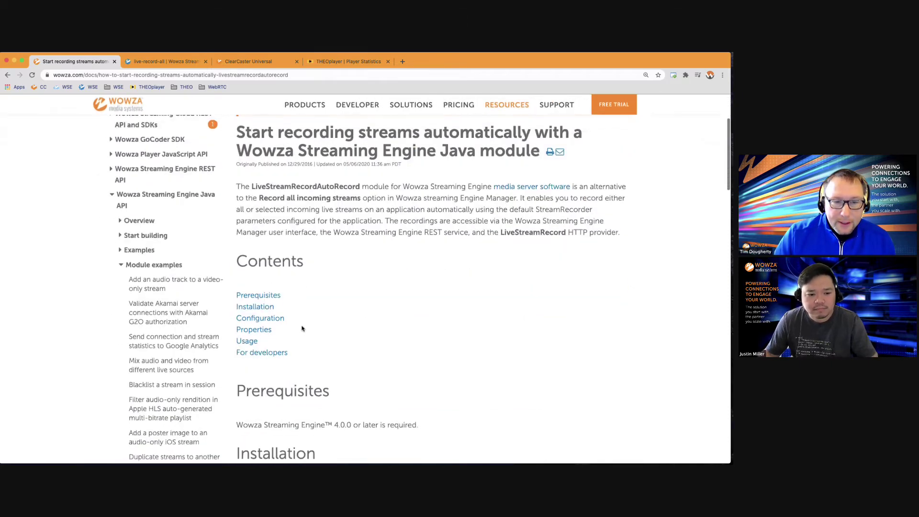
scroll(307, 325, down, 1)
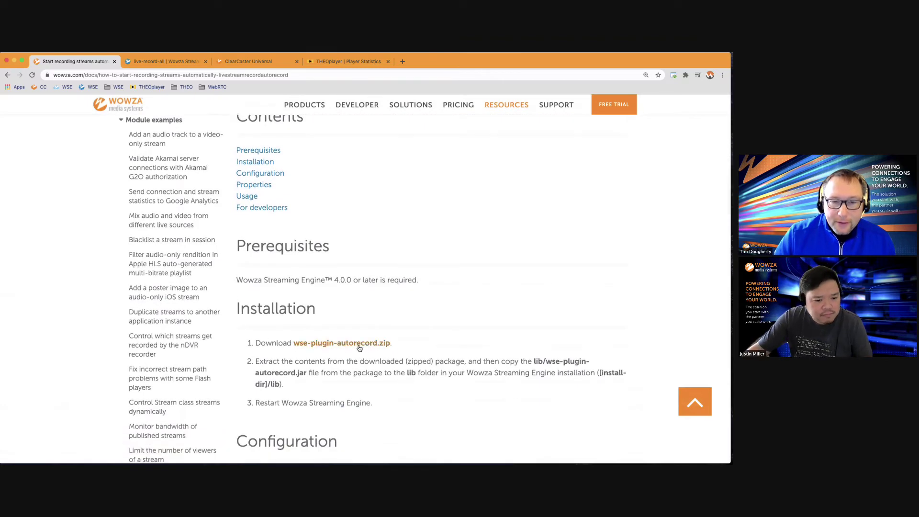
right_click(330, 344)
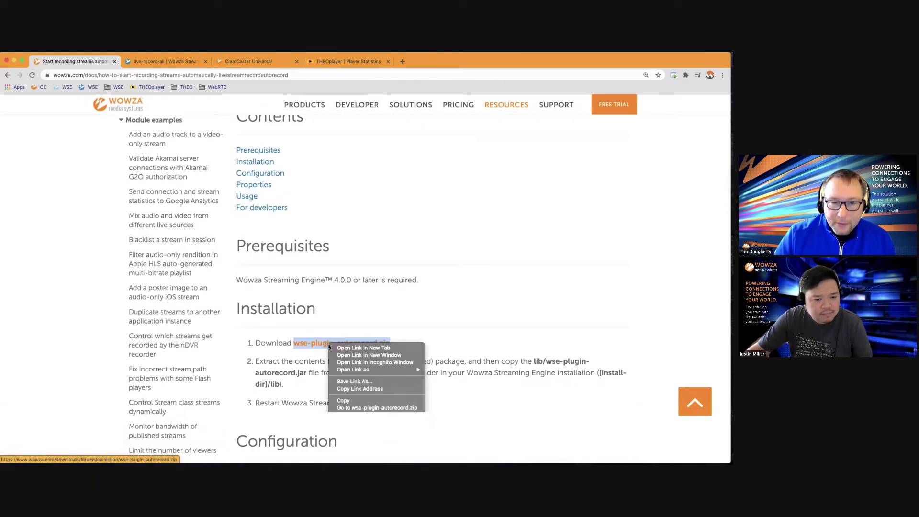
click(342, 389)
key(super+Tab)
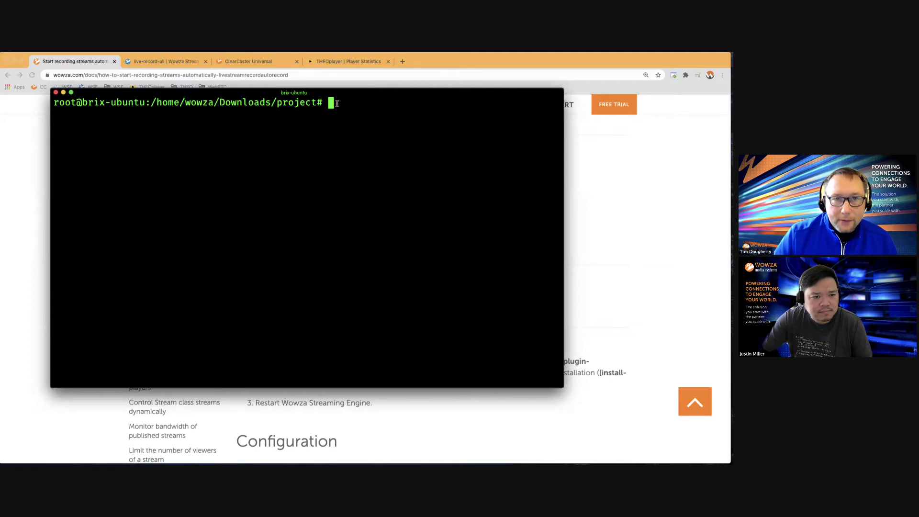
text(wget)
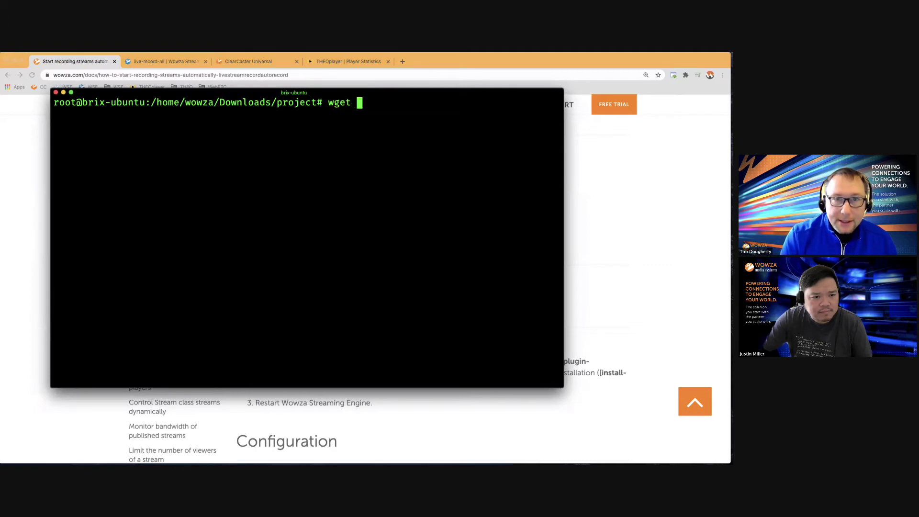
key(super+v)
key(Return)
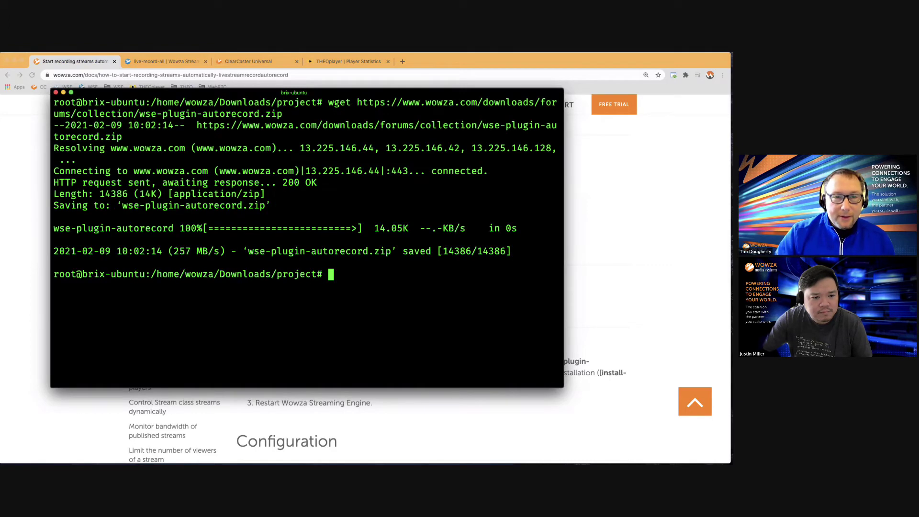
text(ls)
key(Return)
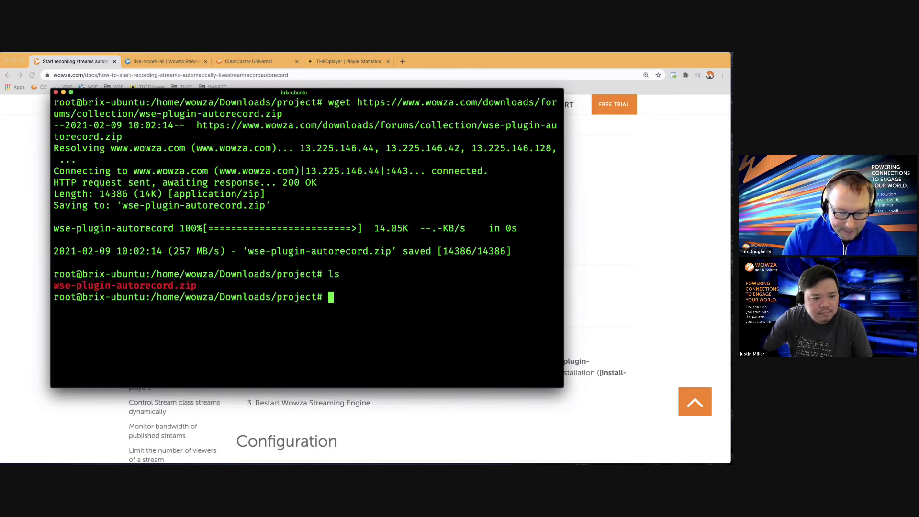
Step: Unzip wse-plugin-autorecord.zip into a directory named wse-plugin-autorecord
text(unzip -)
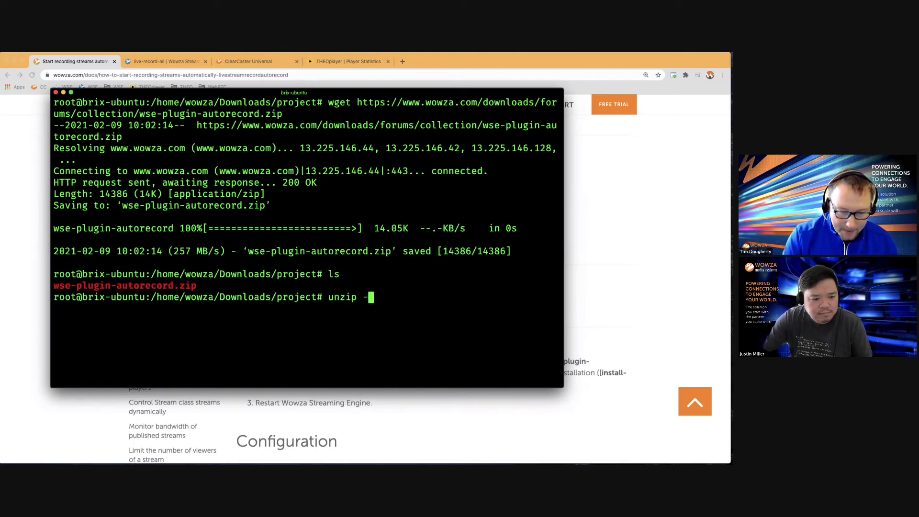
text(d wse)
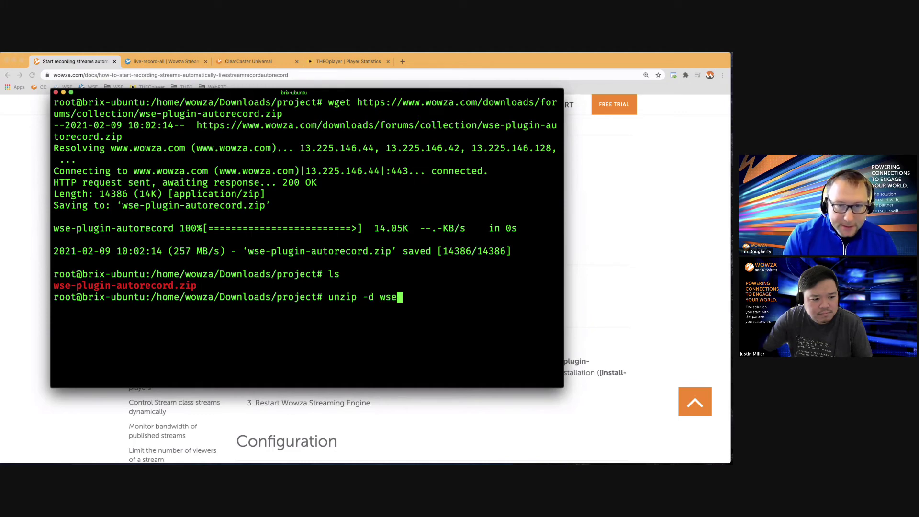
key(Tab)
key(BackSpace)
key(BackSpace)
key(BackSpace)
key(BackSpace)
key(BackSpace)
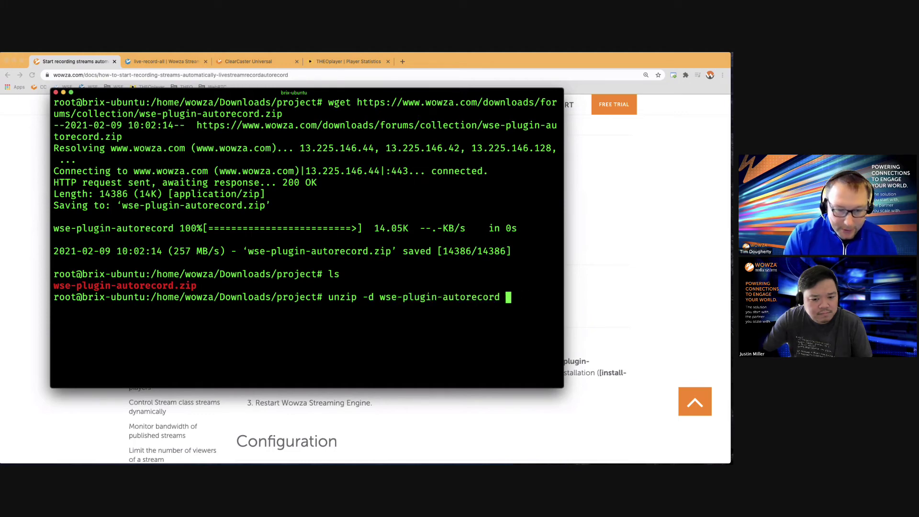
text(wse)
key(Tab)
key(Return)
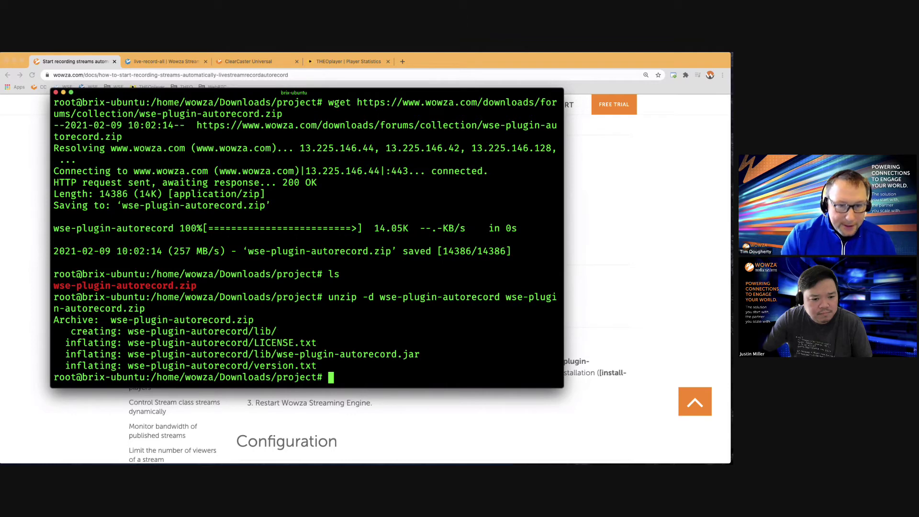
Step: Clear the terminal and list the project folder to check the archive and the extracted directory
text(clear)
key(Return)
text(ls)
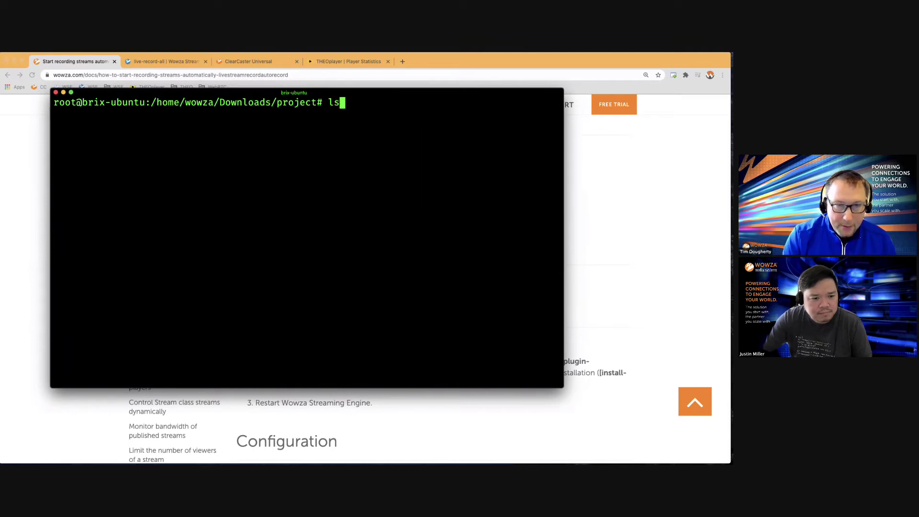
key(Return)
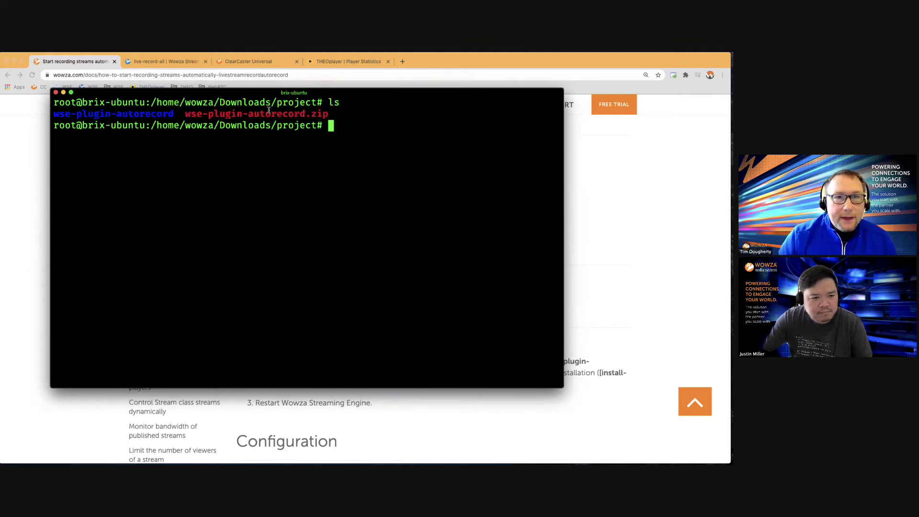
double_click(189, 114)
drag(317, 106, 336, 112)
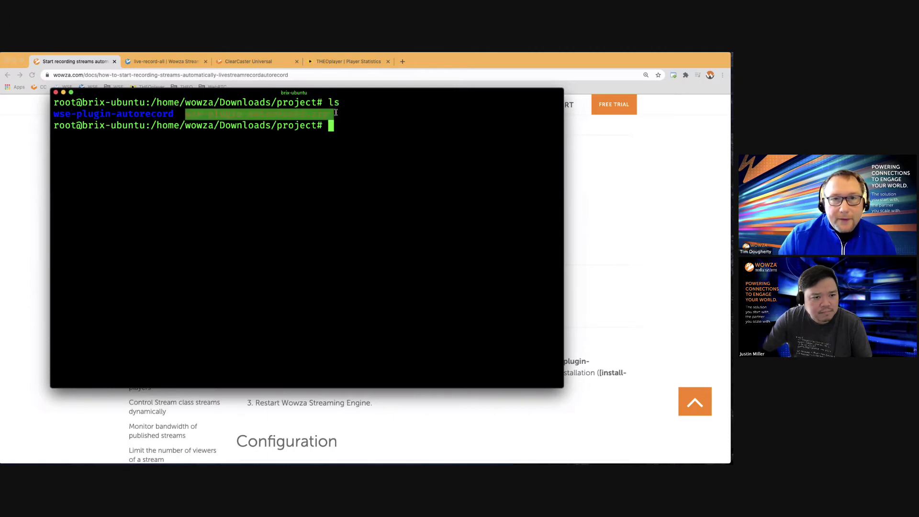
drag(53, 114, 173, 114)
click(255, 127)
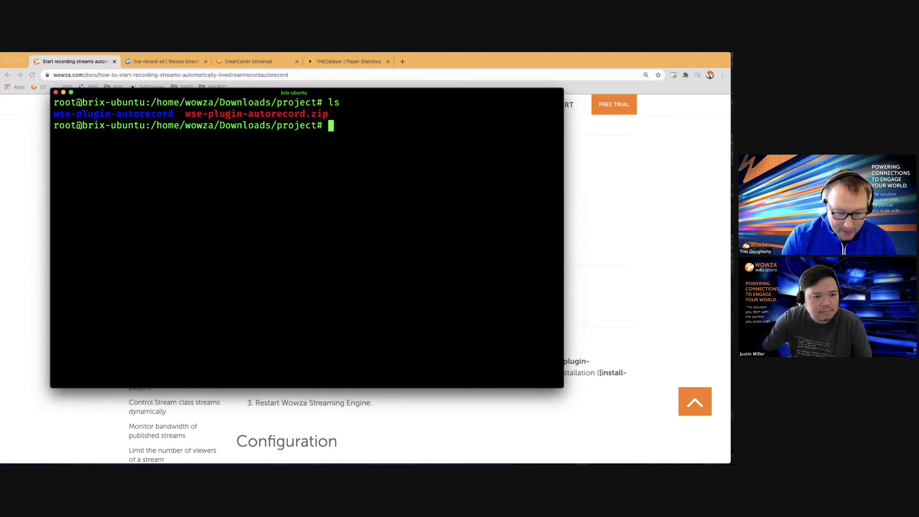
Step: Go into the wse-plugin-autorecord directory and its lib subfolder, listing the contents of each
text(cd wse)
key(Tab)
key(Return)
text(ls)
key(Return)
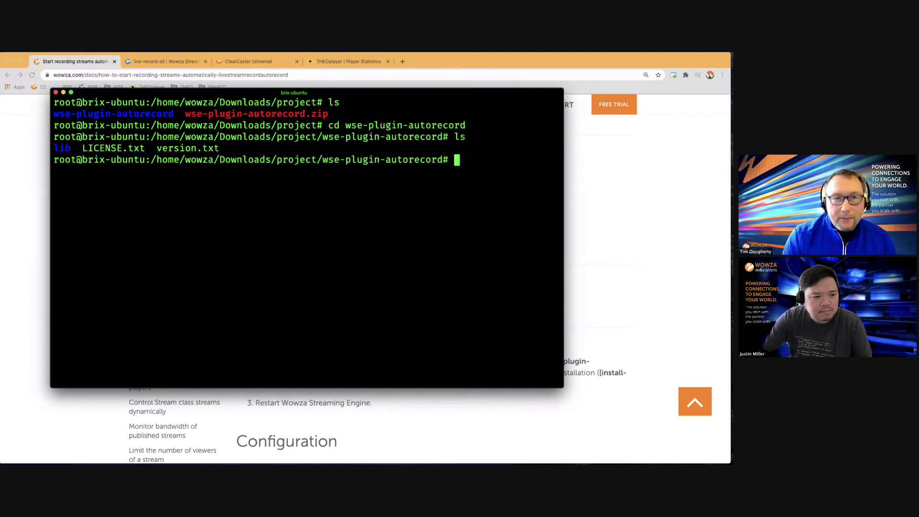
text(cd lib)
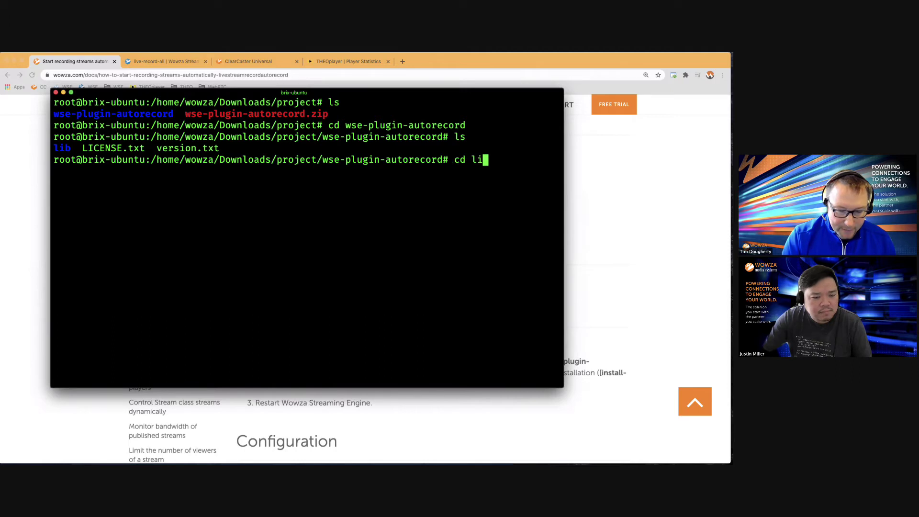
key(Return)
text(ls)
key(Return)
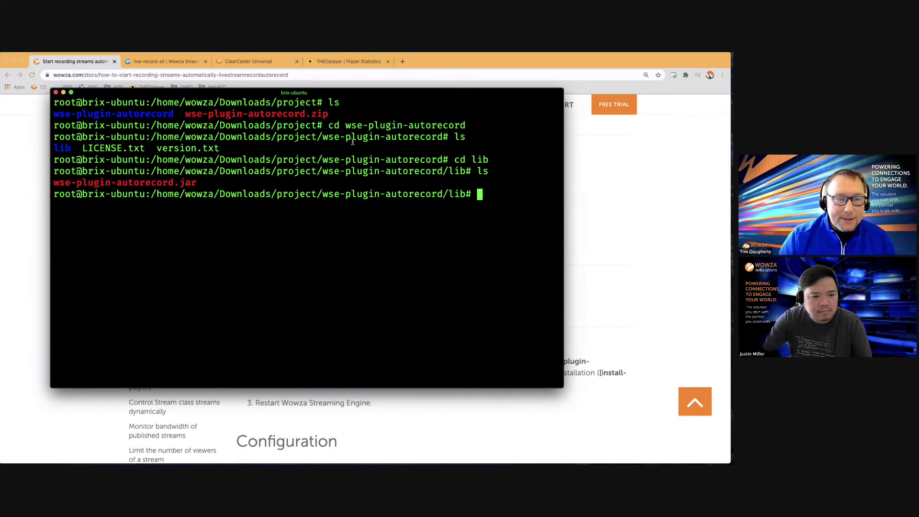
Step: Switch back to the browser and read the documentation's instructions on where to copy the plugin's jar file
key(super+Tab)
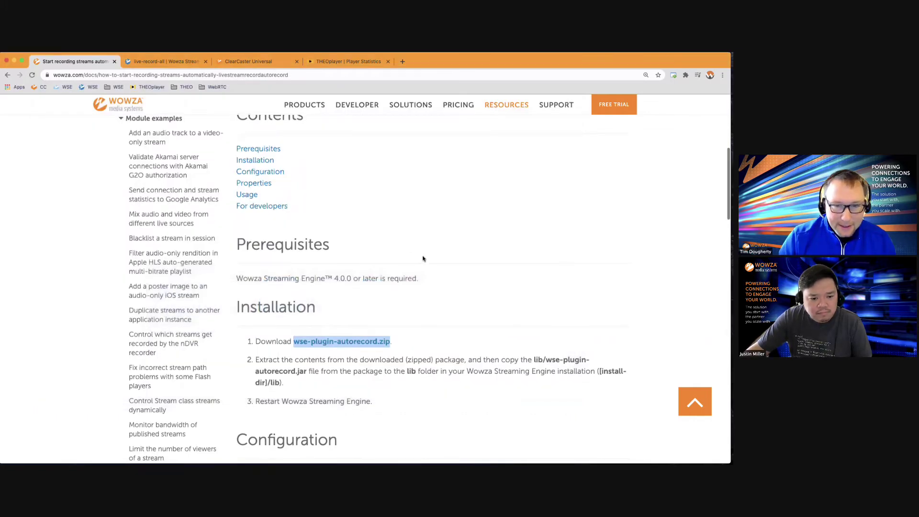
scroll(423, 258, down, 3)
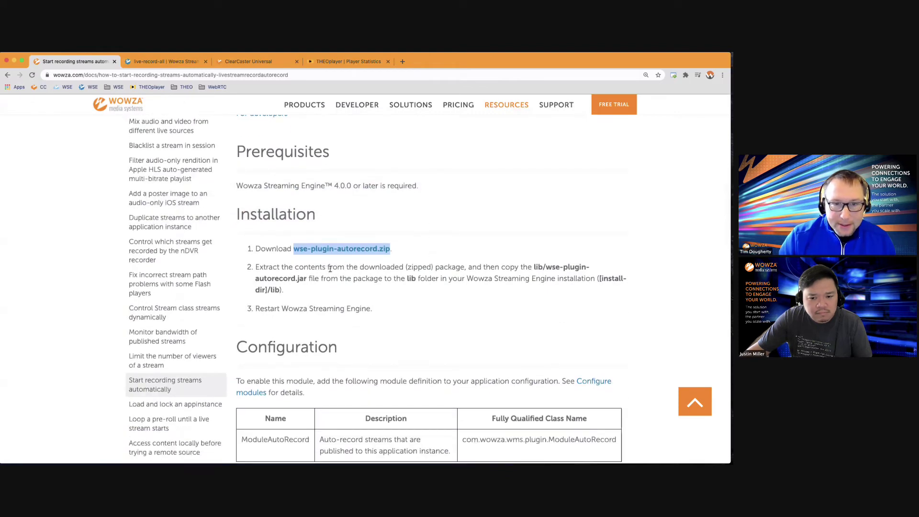
drag(328, 267, 528, 267)
click(354, 280)
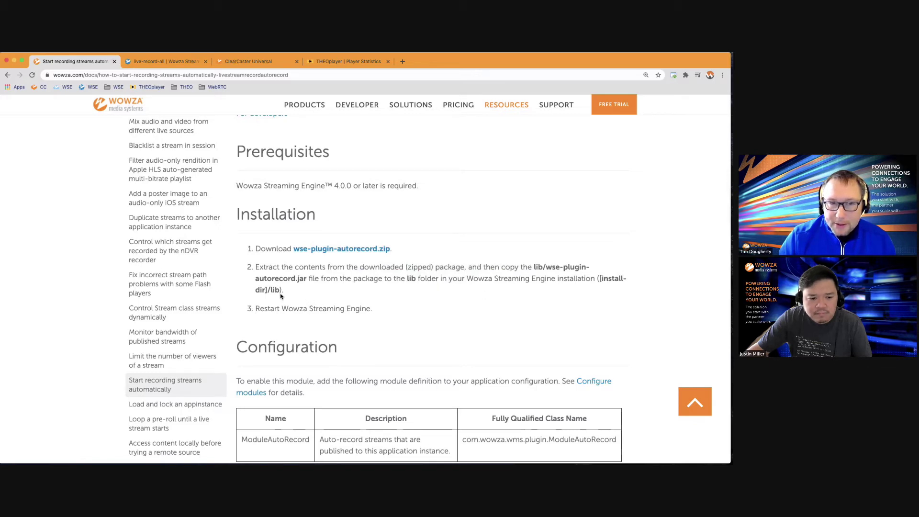
Step: Switch to the terminal and copy wse-plugin-autorecord.jar into /usr/local/WowzaStreamingEngine/lib
key(super+Tab)
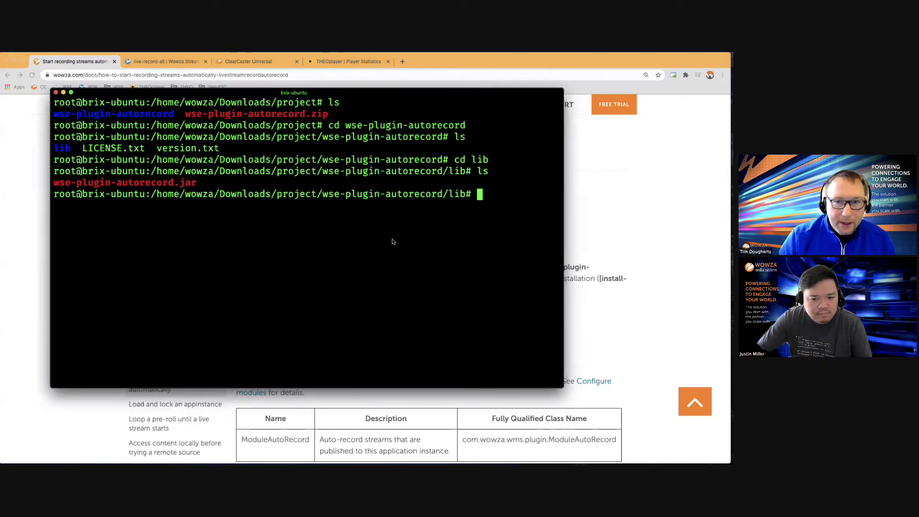
text(cp )
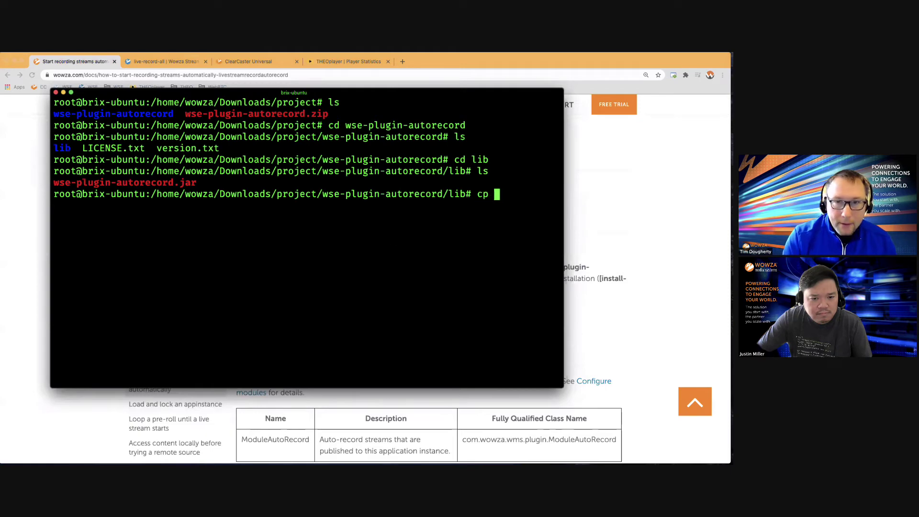
text(ws)
key(Tab)
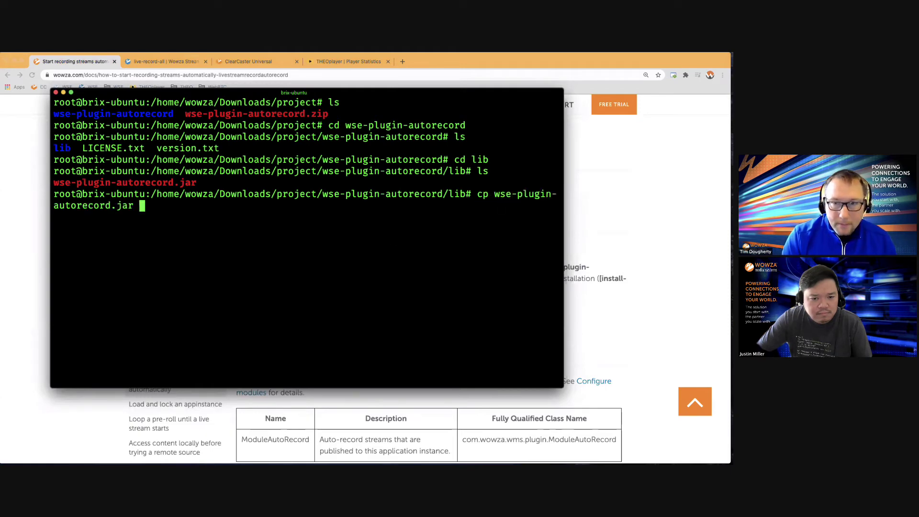
text(/u)
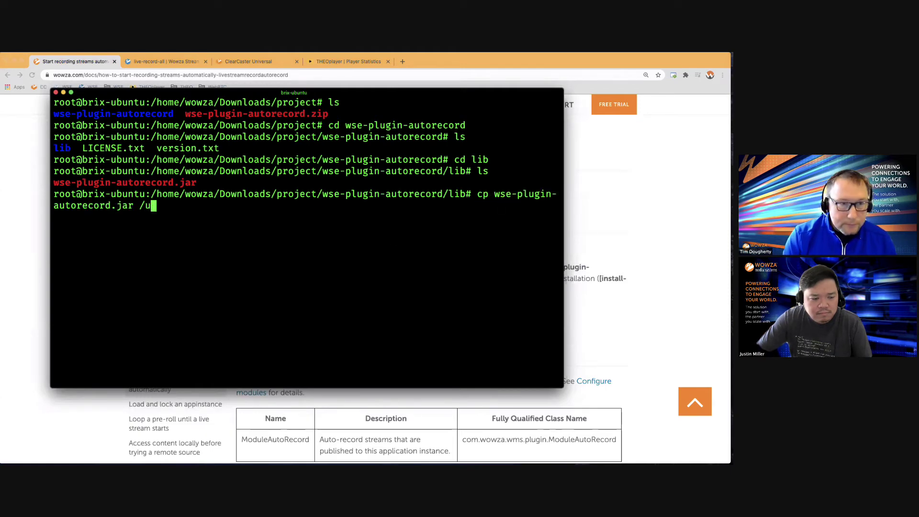
key(Tab)
text(lo)
key(Tab)
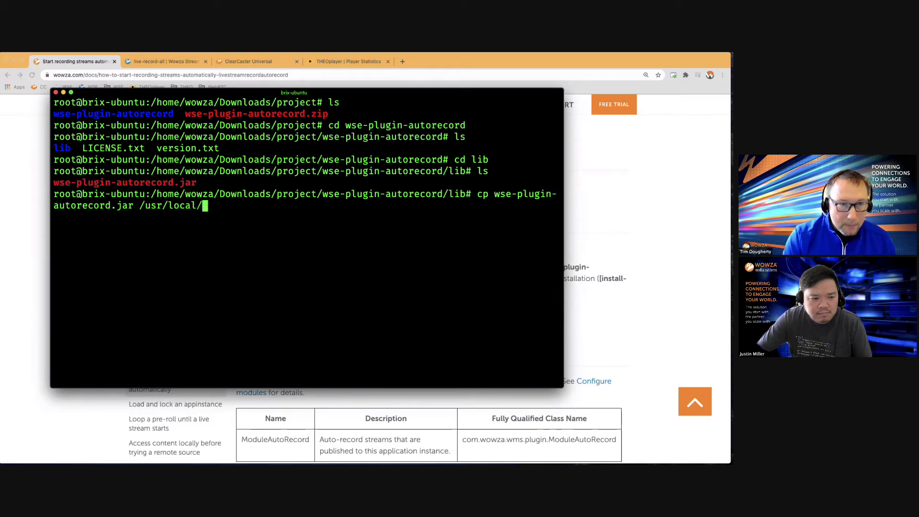
text(Wow)
key(Tab)
text(/lib)
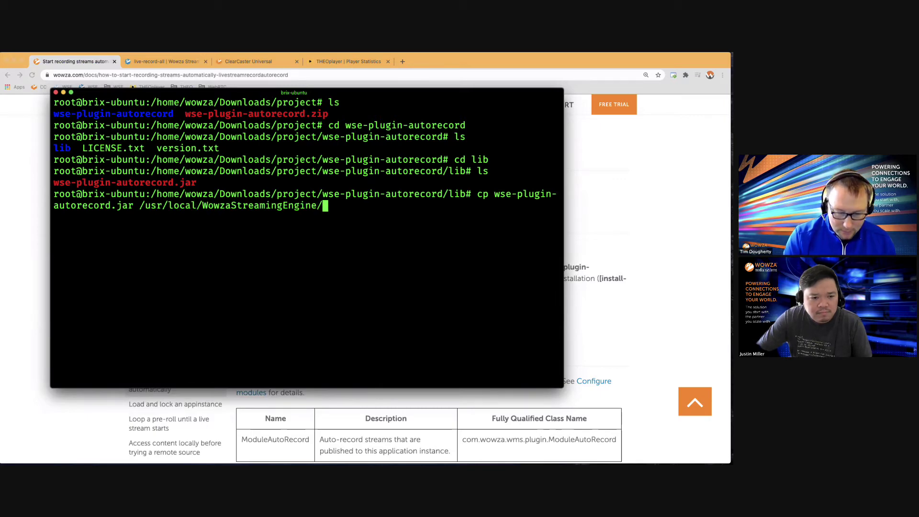
key(Return)
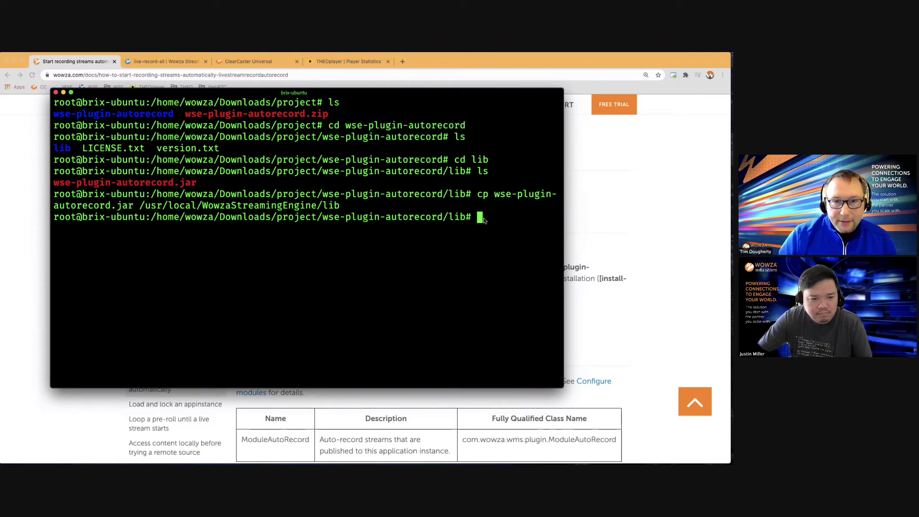
Step: Go to /usr/local/WowzaStreamingEngine/lib and list its contents to check for the copied jar file
text(cd /)
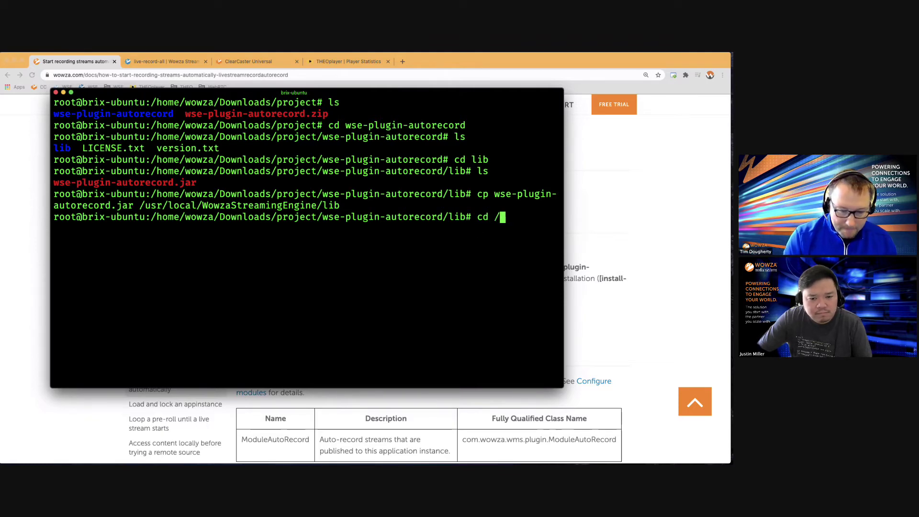
text(u)
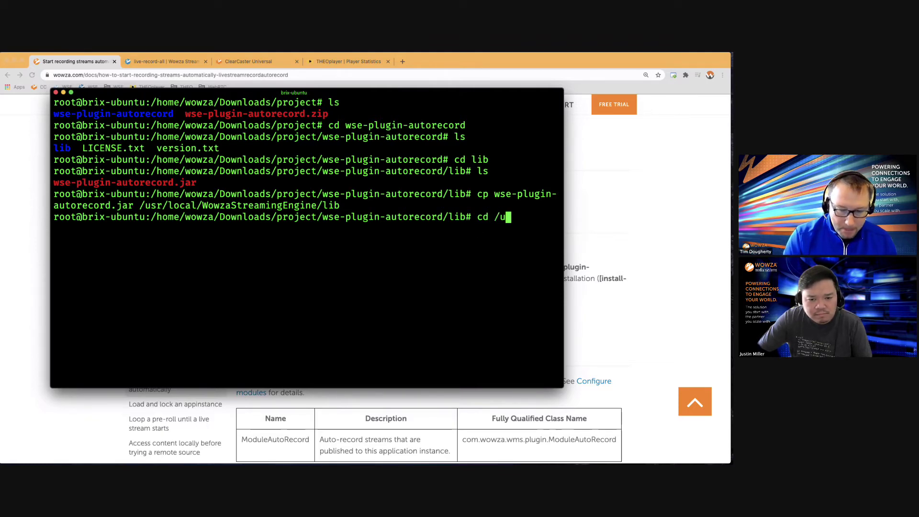
text(sr/local/W)
text(o)
key(Tab)
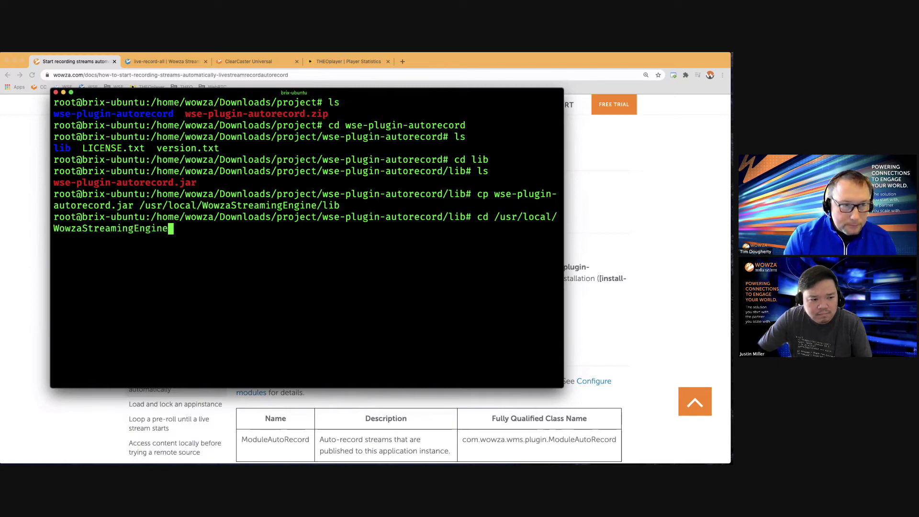
text(/lib)
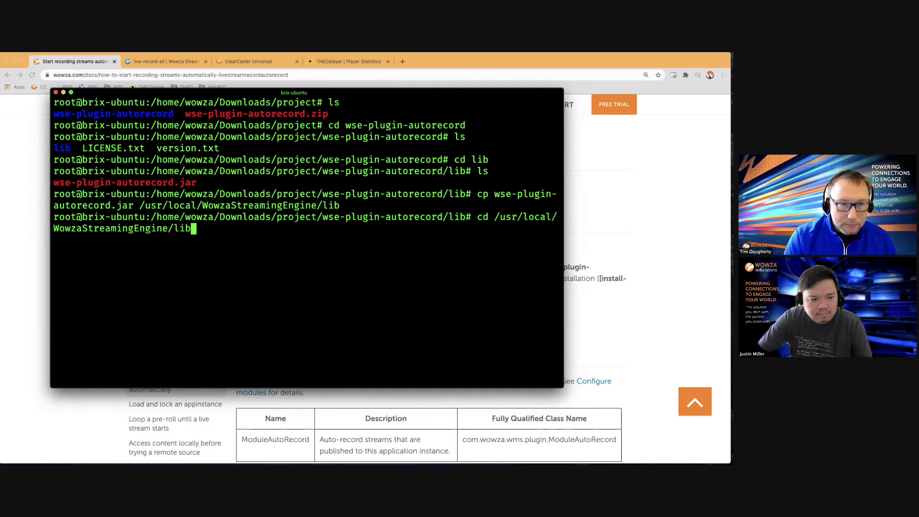
key(Return)
text(ls)
key(Return)
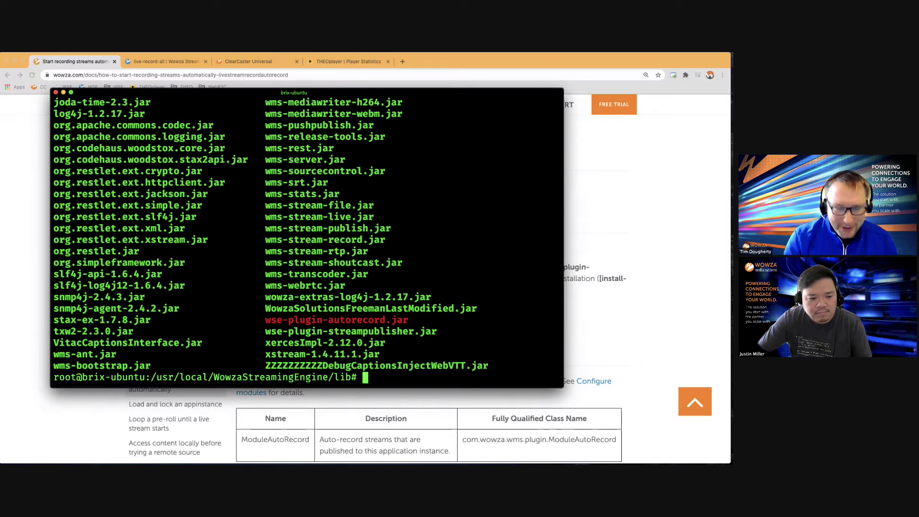
Step: Set the permissions of wse-plugin-autorecord.jar to 775 and list the lib folder again to check the file
text(chmod)
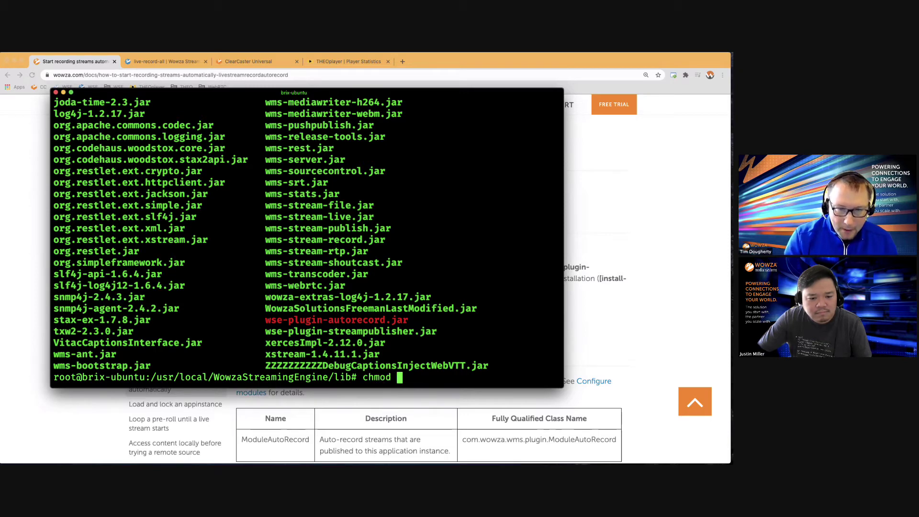
text( 775 )
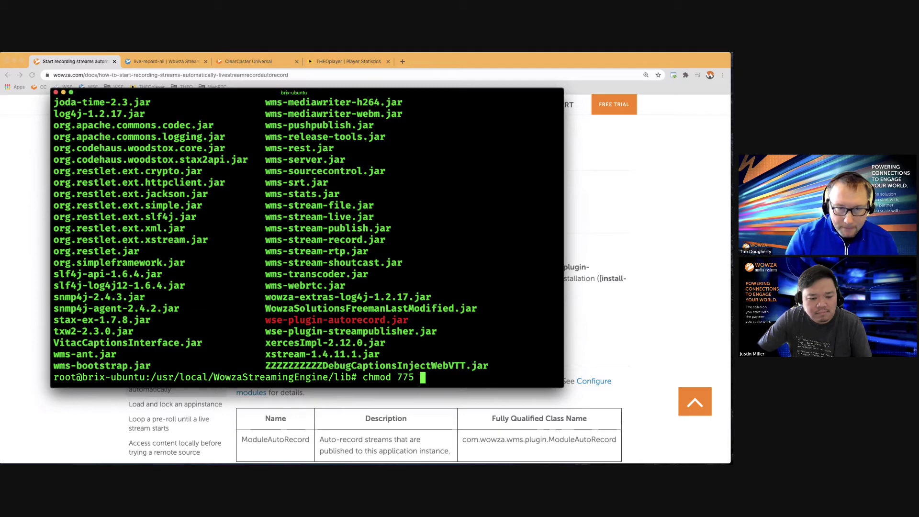
text(wse-plugin-)
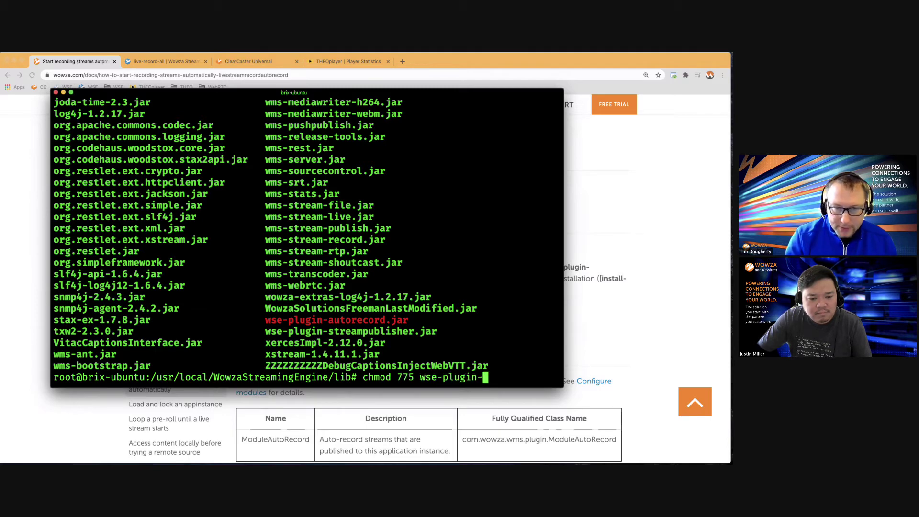
text(a)
key(Tab)
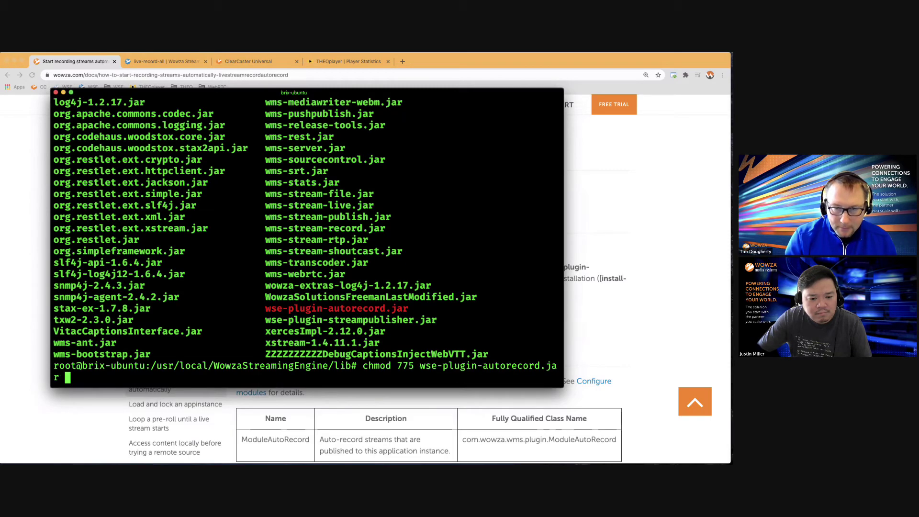
key(Return)
text(ls)
key(Return)
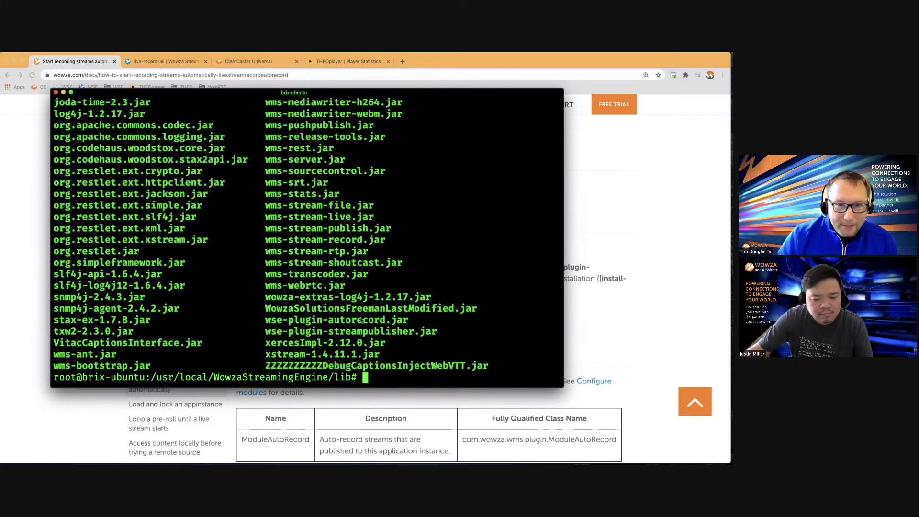
drag(265, 320, 412, 322)
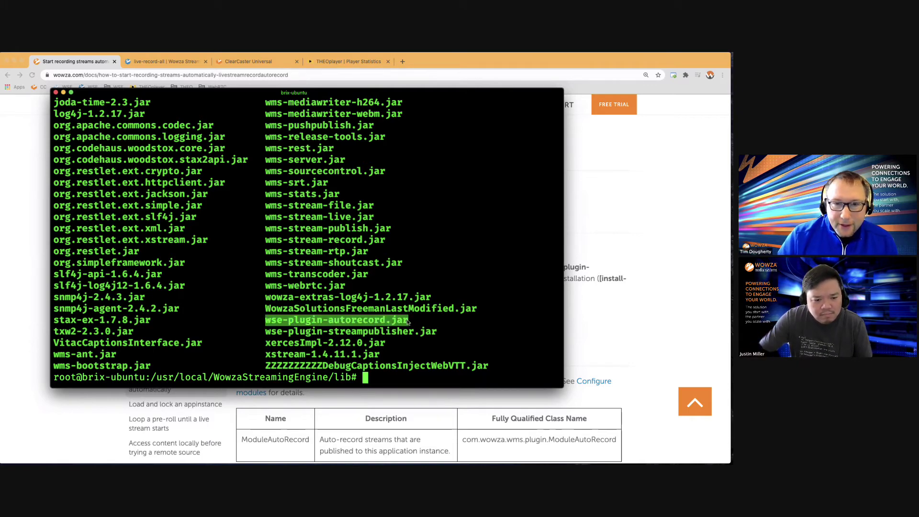
click(408, 326)
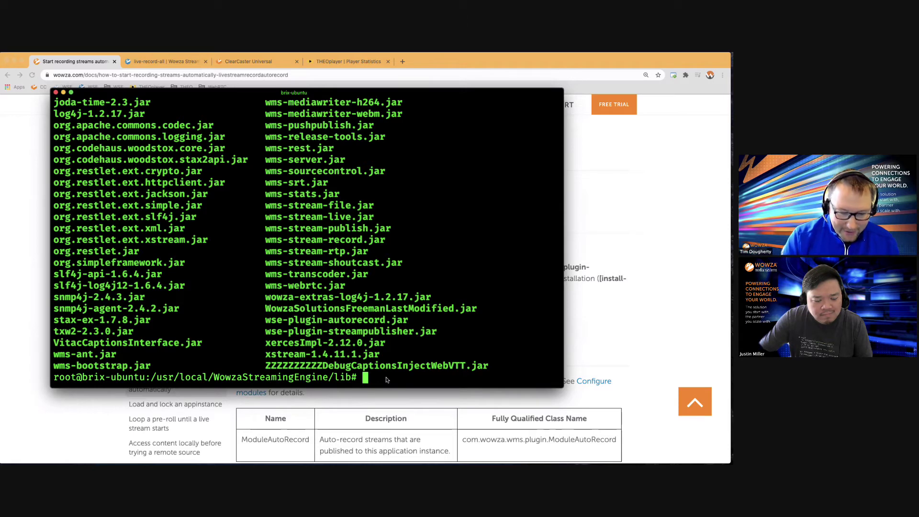
Step: Switch back to the browser and read the documentation's restart instruction and the module definition in the Configuration section
key(super+Tab)
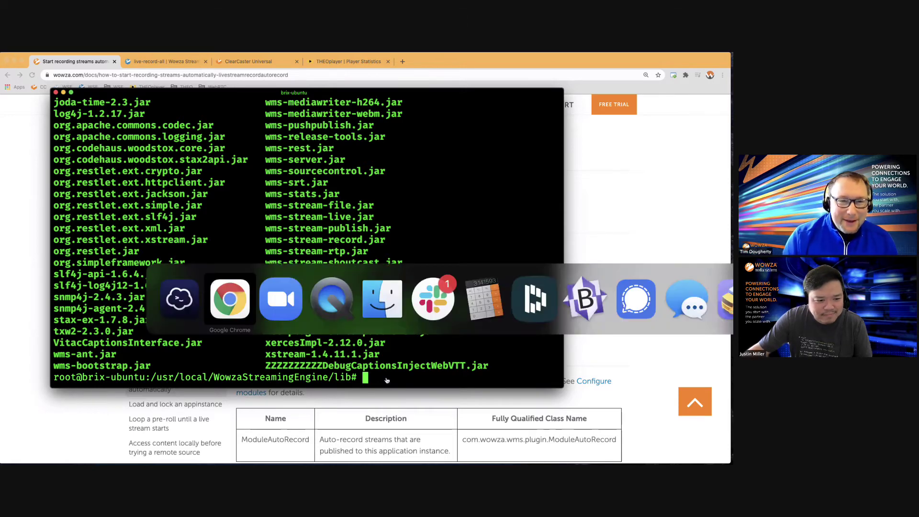
click(229, 295)
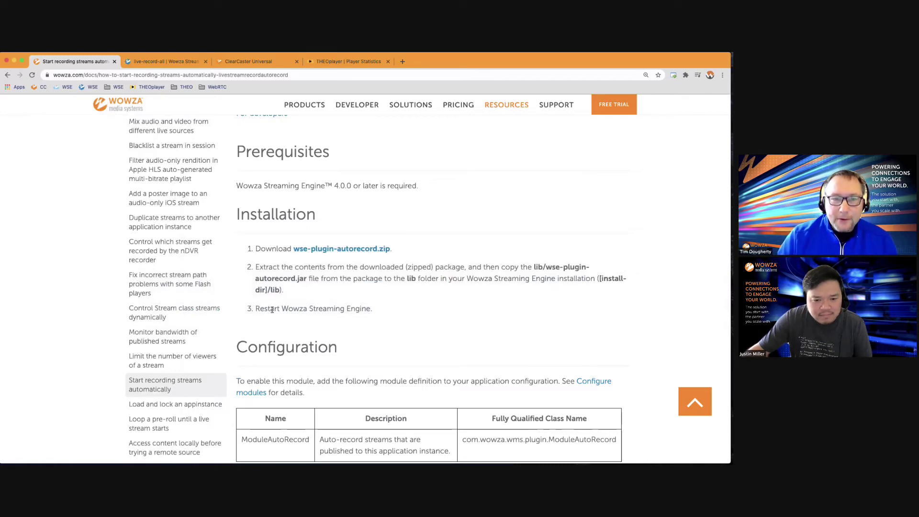
drag(272, 309, 335, 310)
click(340, 312)
scroll(343, 316, down, 5)
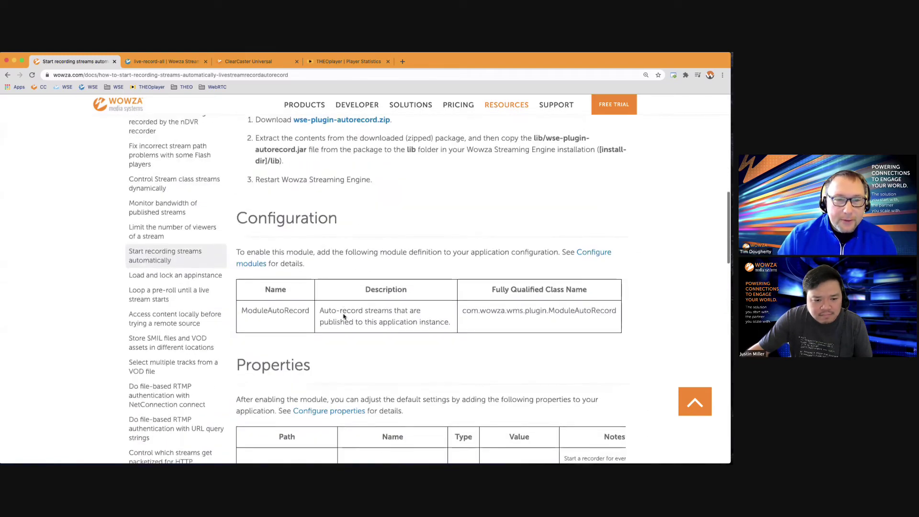
scroll(343, 316, down, 1)
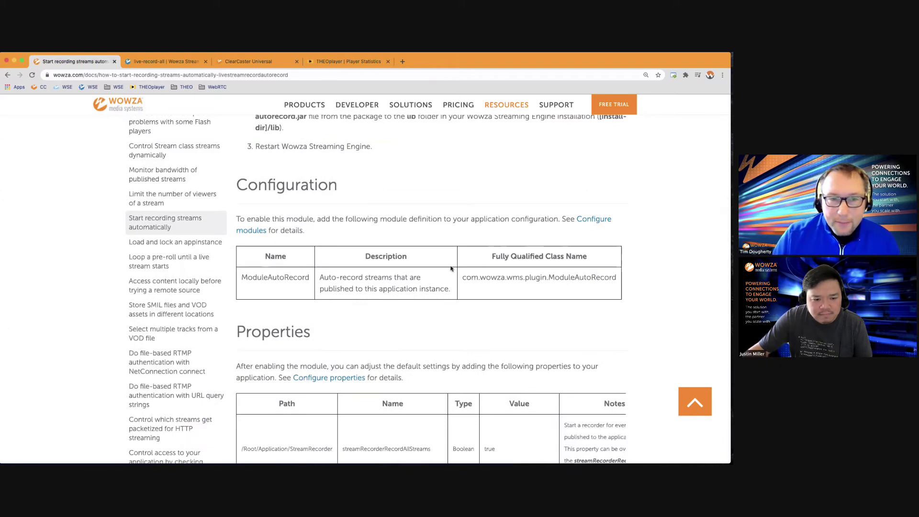
scroll(451, 269, down, 1)
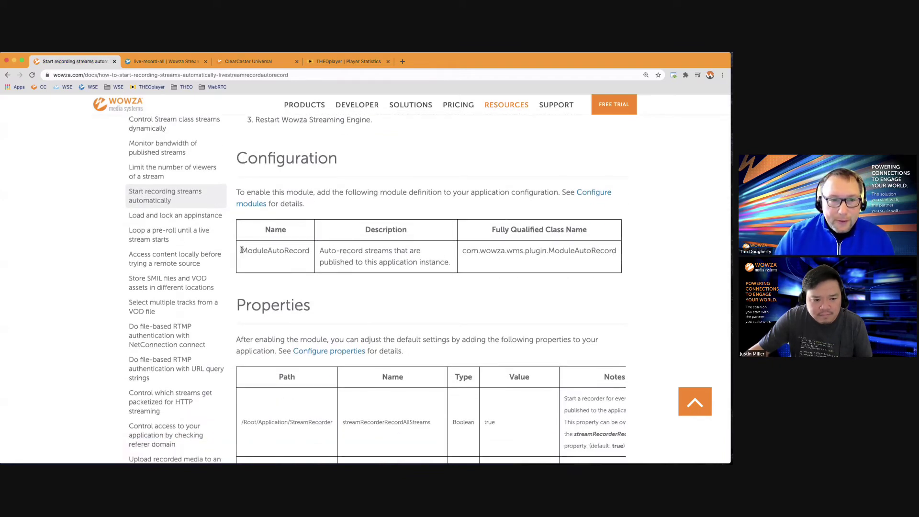
Step: Copy the module name from the documentation and start a new module for live-record-all with the name ModuleAutoRecord
drag(242, 250, 308, 251)
key(ctrl+c)
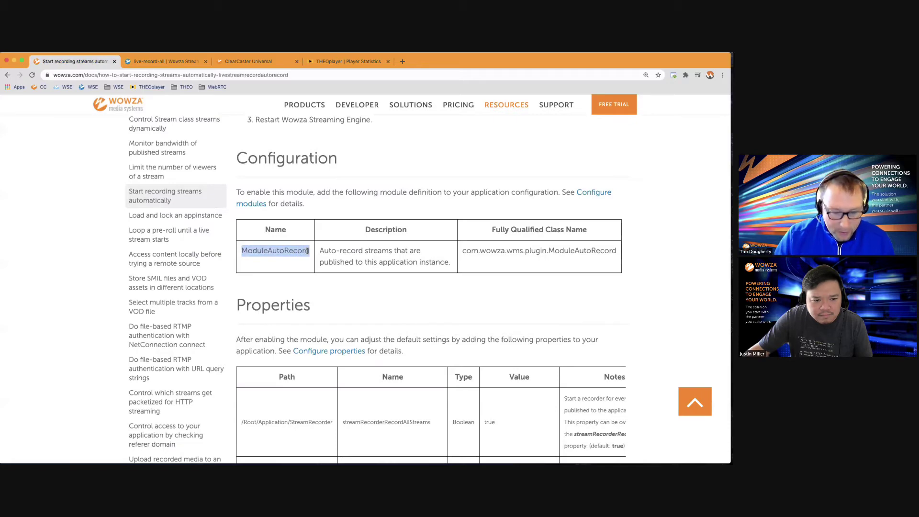
click(142, 66)
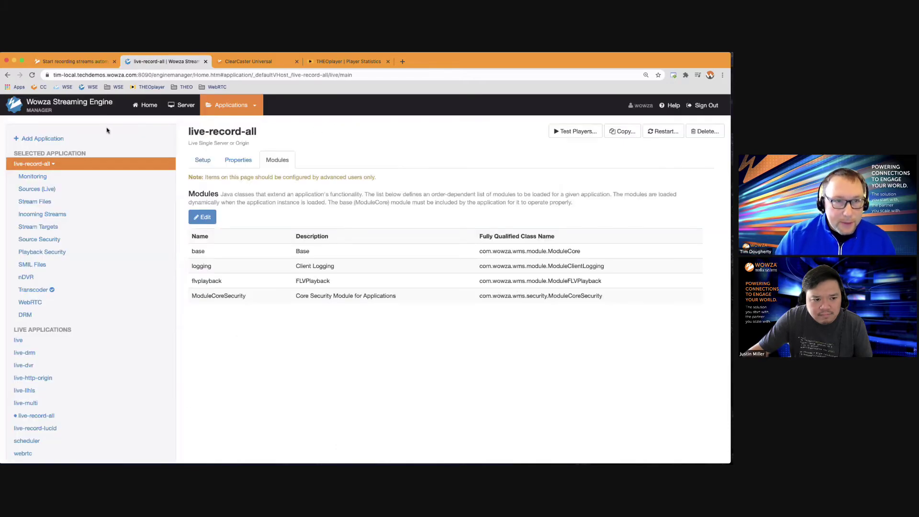
click(206, 162)
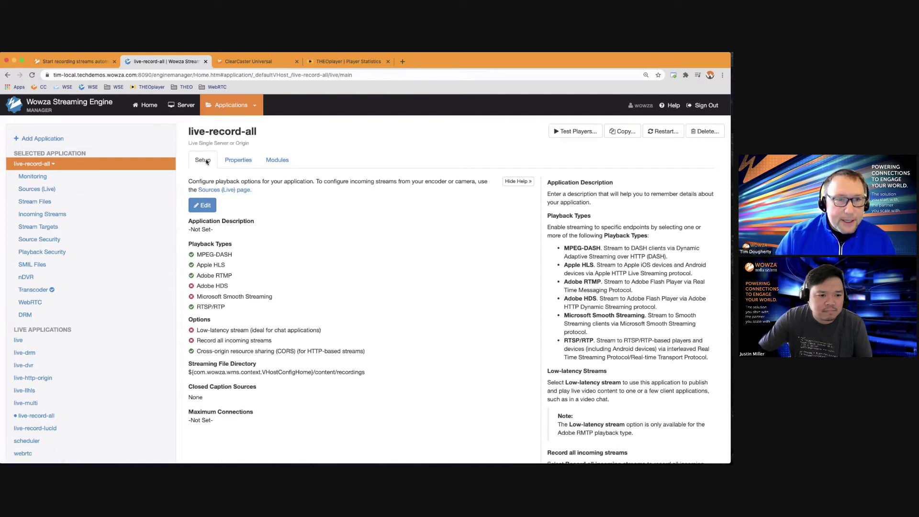
click(276, 160)
click(202, 218)
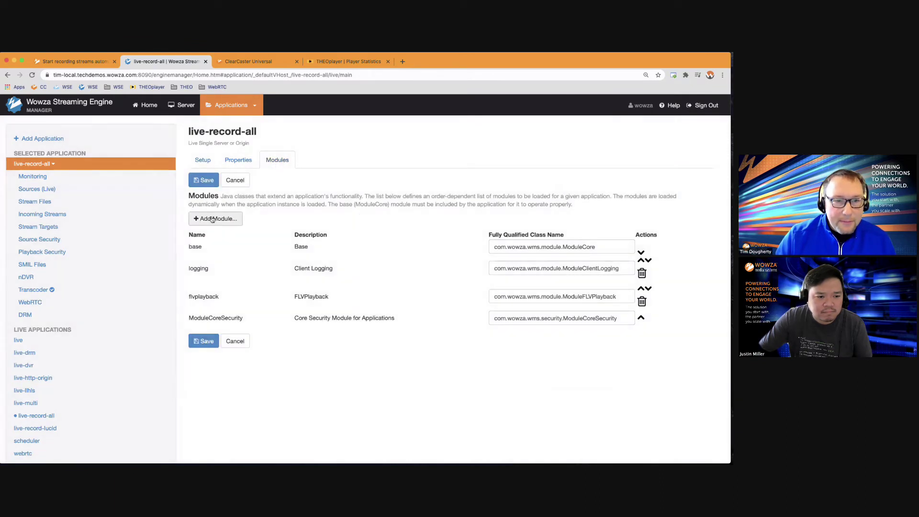
click(211, 220)
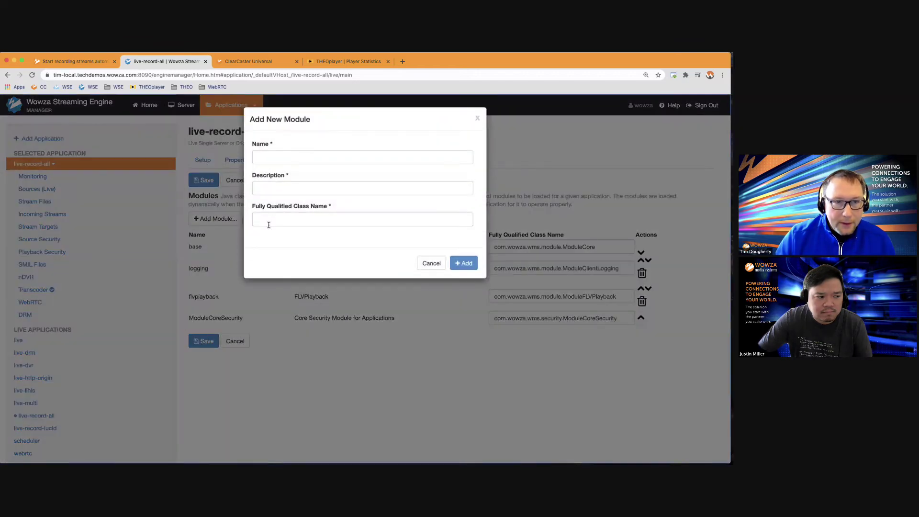
click(262, 154)
key(ctrl+v)
Step: Copy the documented description "Auto-record streams that are published to this application instance." into the new module's description
click(73, 63)
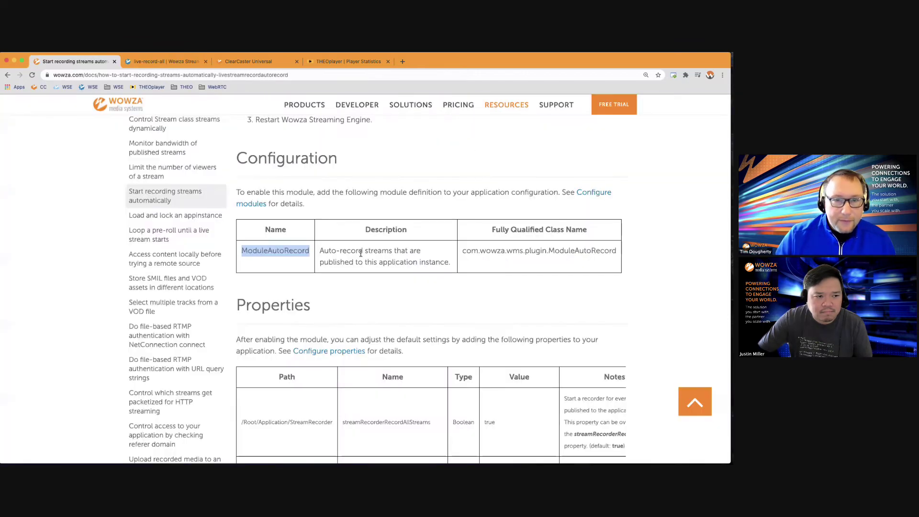
drag(452, 265, 319, 248)
key(ctrl+c)
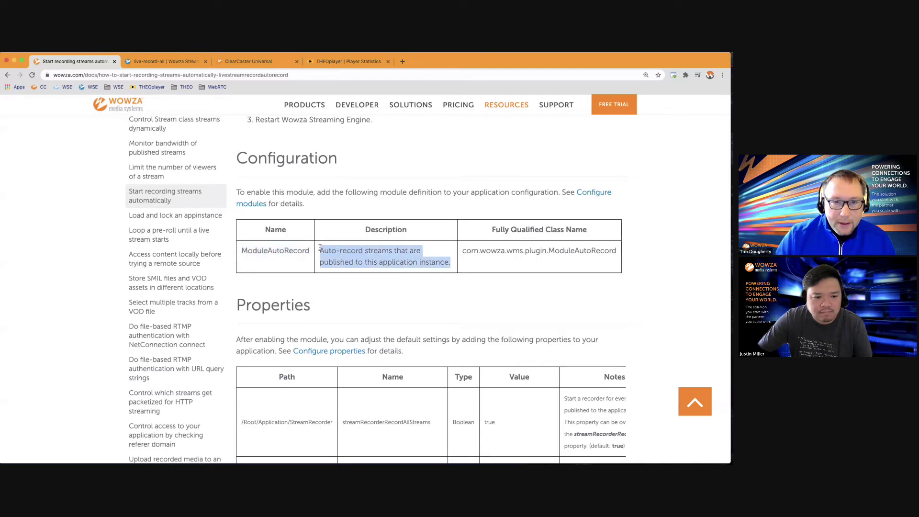
click(180, 65)
click(302, 189)
key(ctrl+v)
Step: Copy the class name com.wowza.wms.plugin.ModuleAutoRecord from the documentation into the new module and add it to the application's module list
click(300, 219)
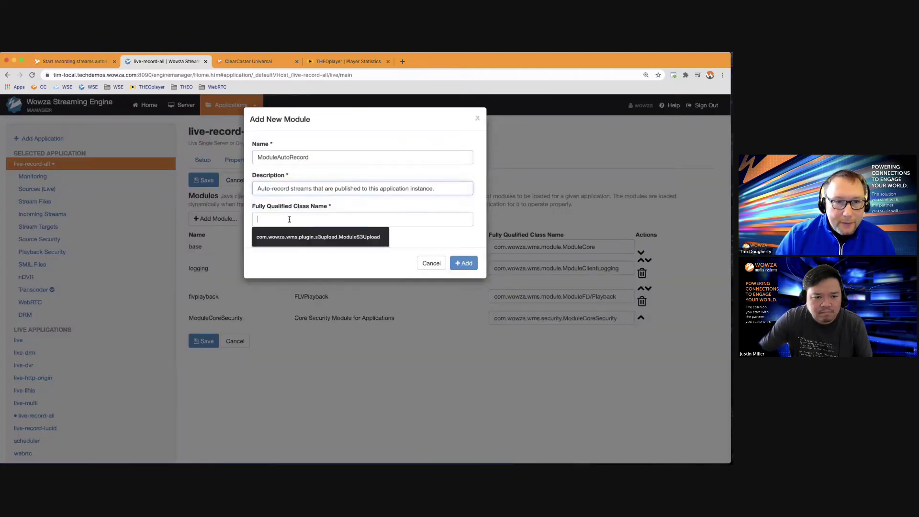
click(73, 62)
triple_click(478, 250)
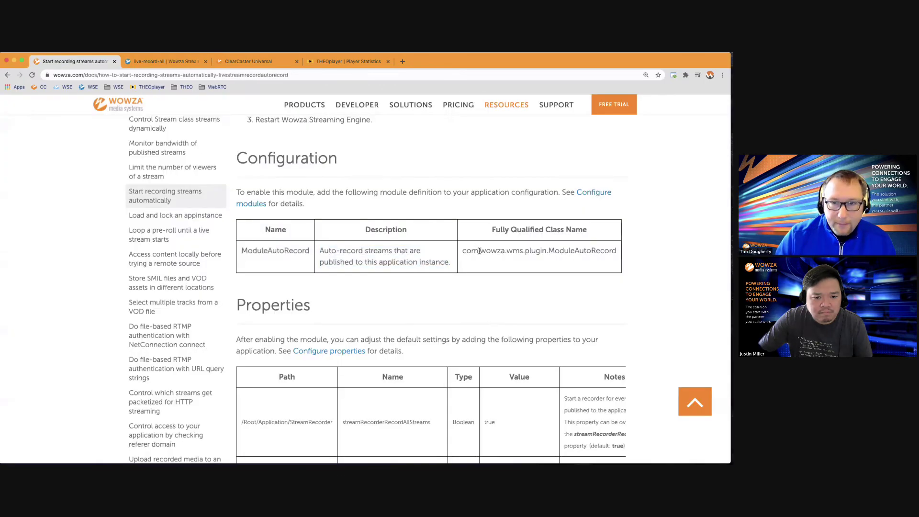
key(ctrl+c)
click(165, 61)
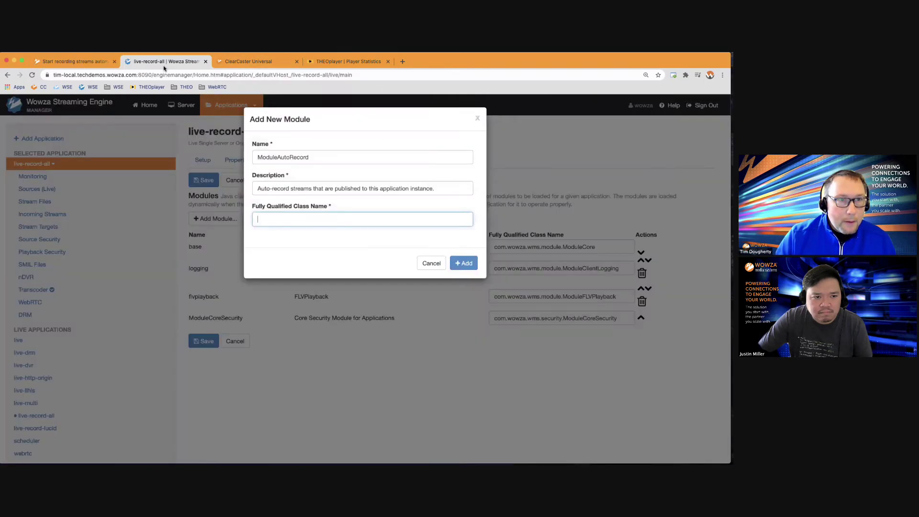
key(ctrl+v)
click(464, 263)
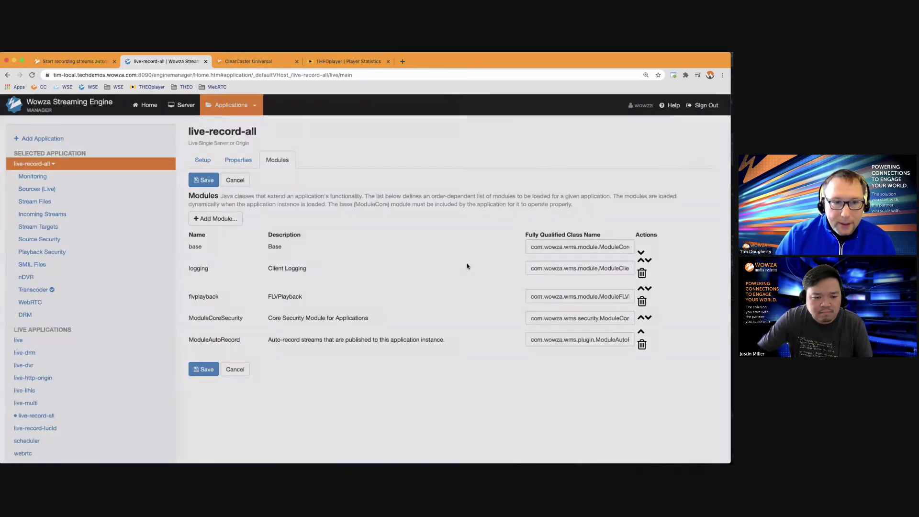
Step: Save the module list of live-record-all and check the fully qualified class name of ModuleAutoRecord
click(206, 371)
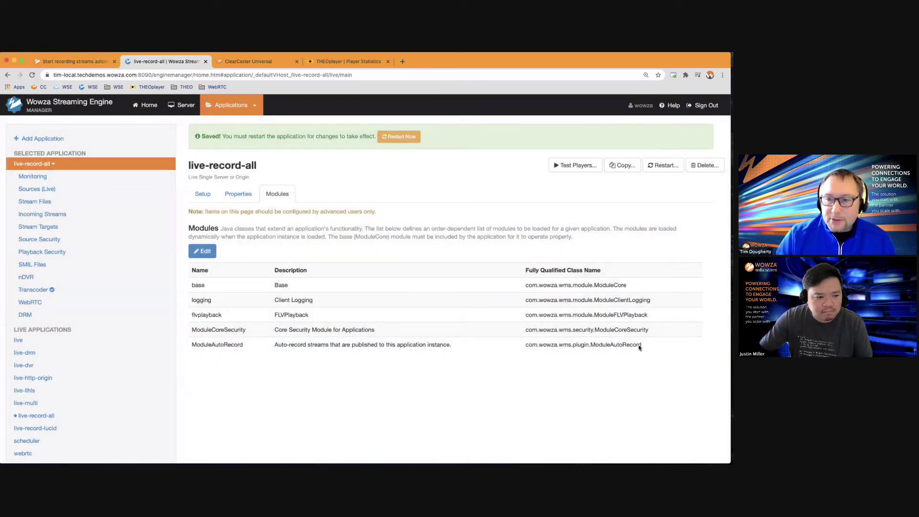
drag(641, 345, 527, 349)
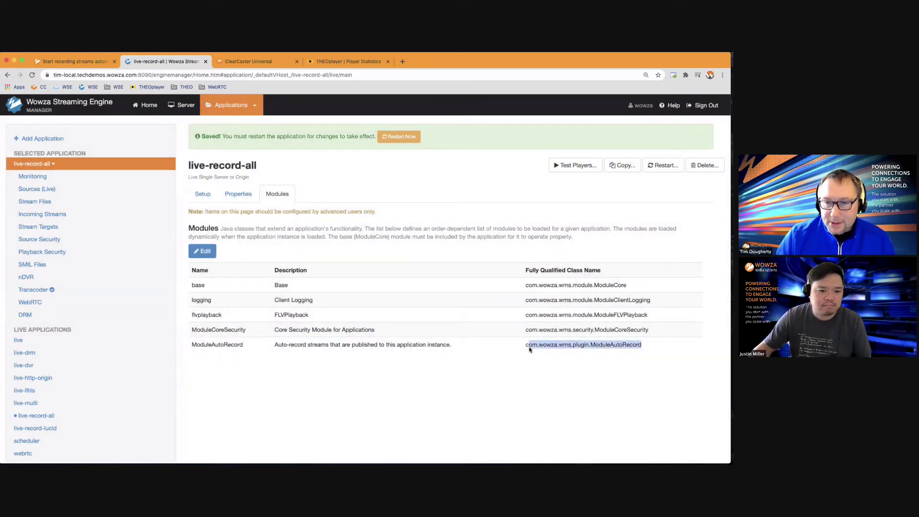
click(526, 350)
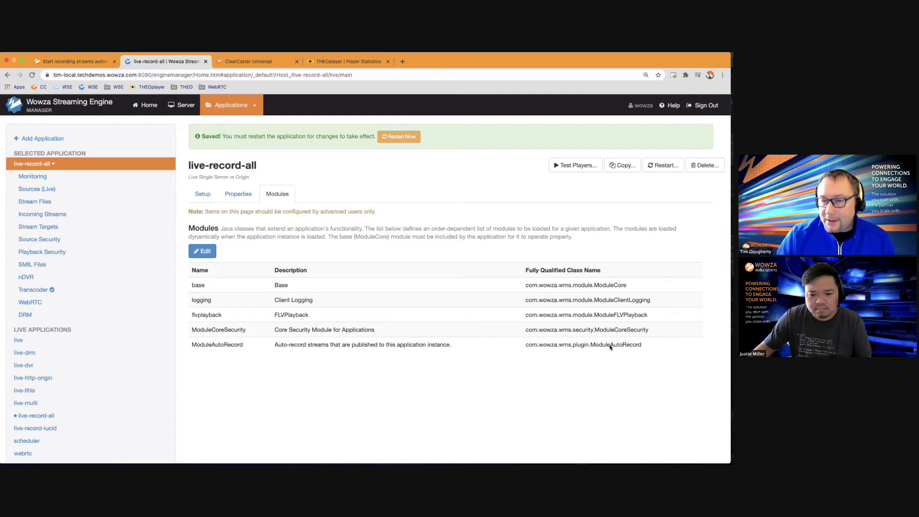
Step: Open the properties of live-record-all, then read the documentation's Properties table including its Notes column
click(229, 194)
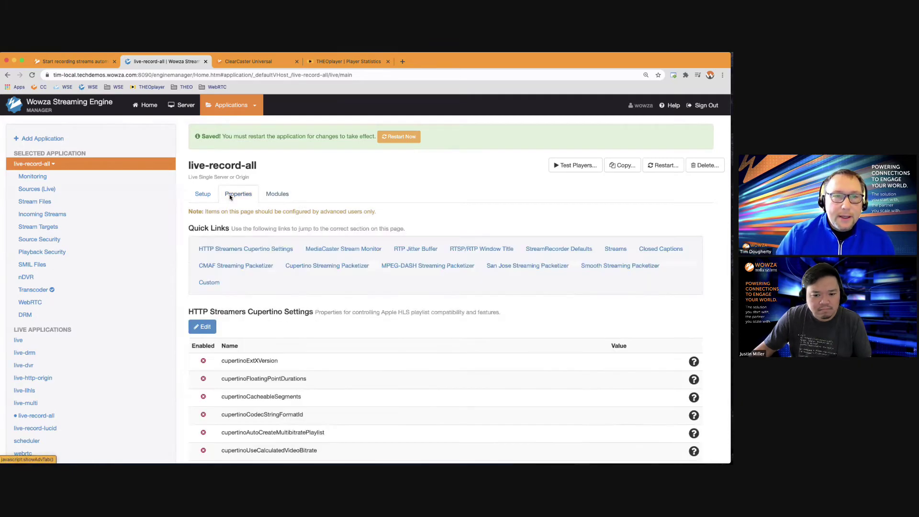
click(74, 61)
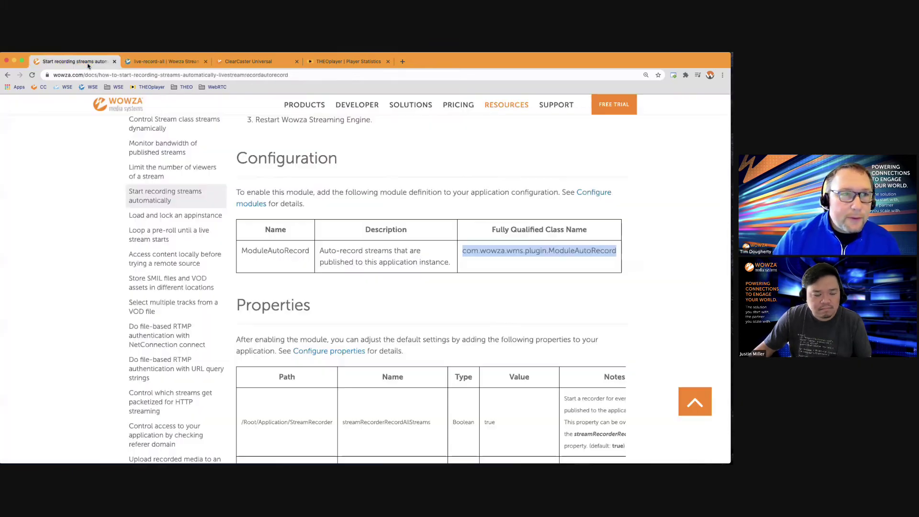
scroll(321, 309, down, 3)
scroll(324, 309, down, 3)
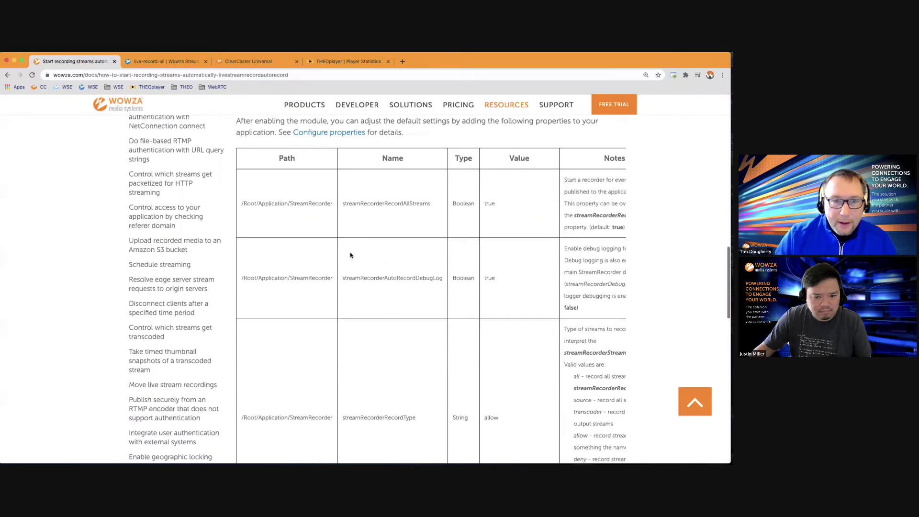
scroll(350, 256, right, 1)
scroll(351, 255, right, 1)
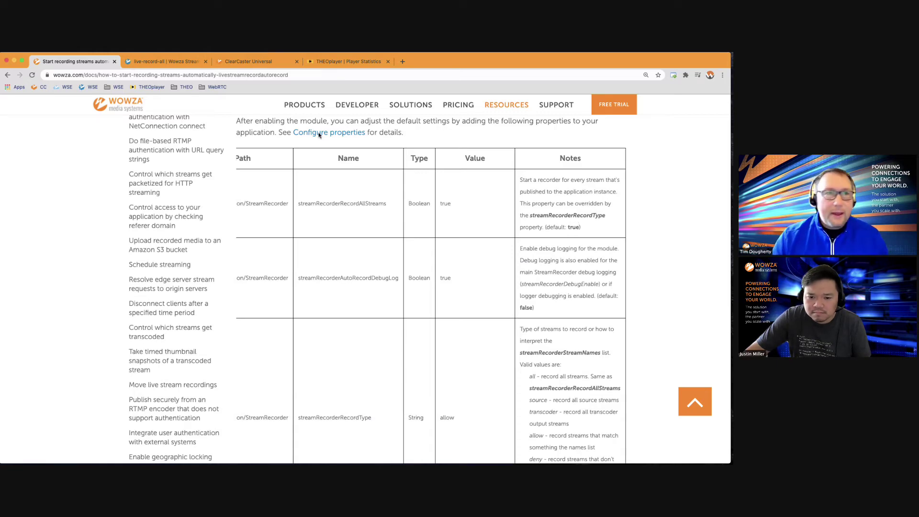
Step: Compare the "Record all incoming streams" option in the live-record-all setup with the documentation's note on streamRecorderRecordAllStreams
click(165, 62)
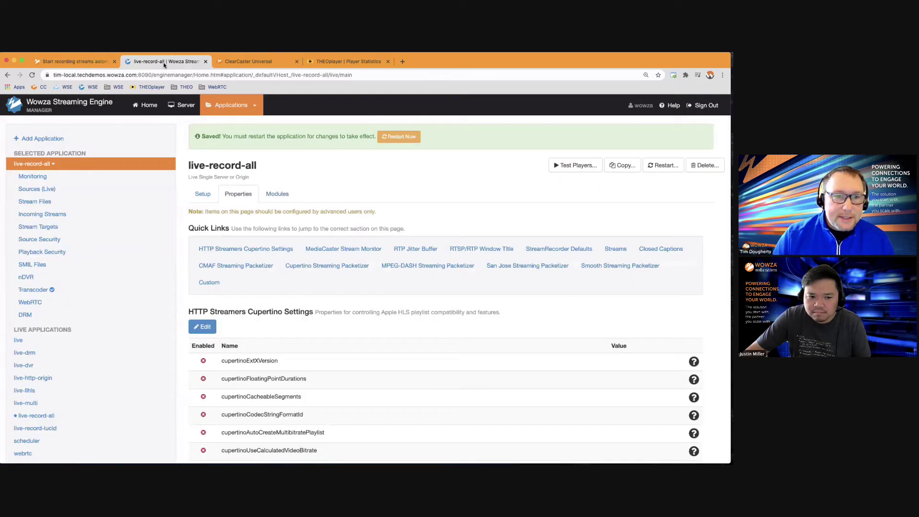
click(201, 196)
drag(198, 376, 263, 382)
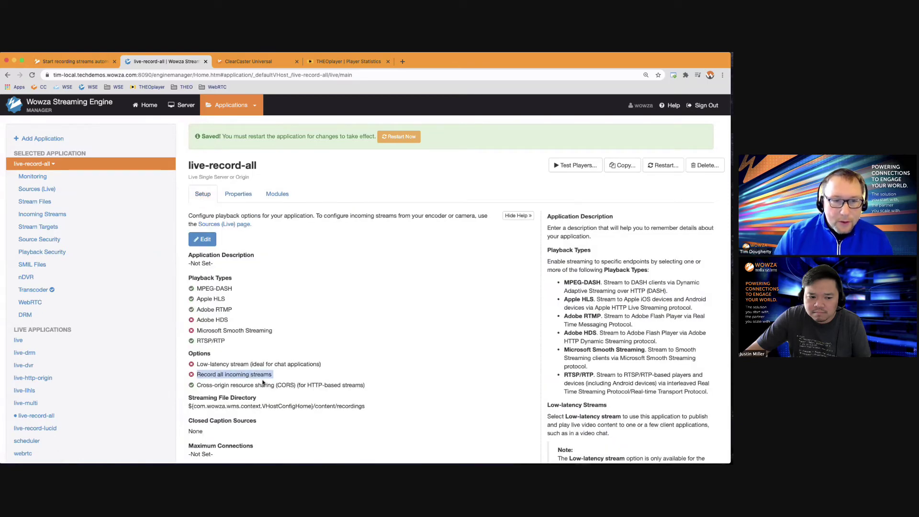
click(263, 381)
click(74, 62)
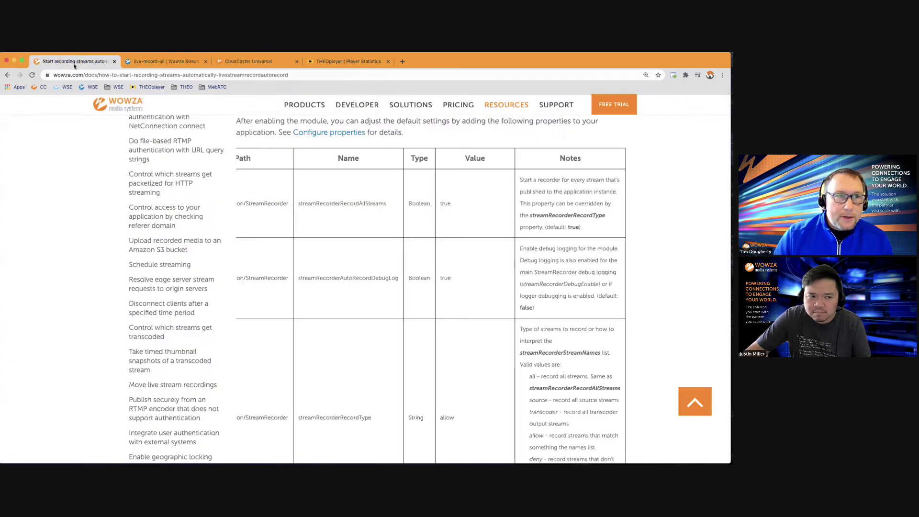
triple_click(577, 227)
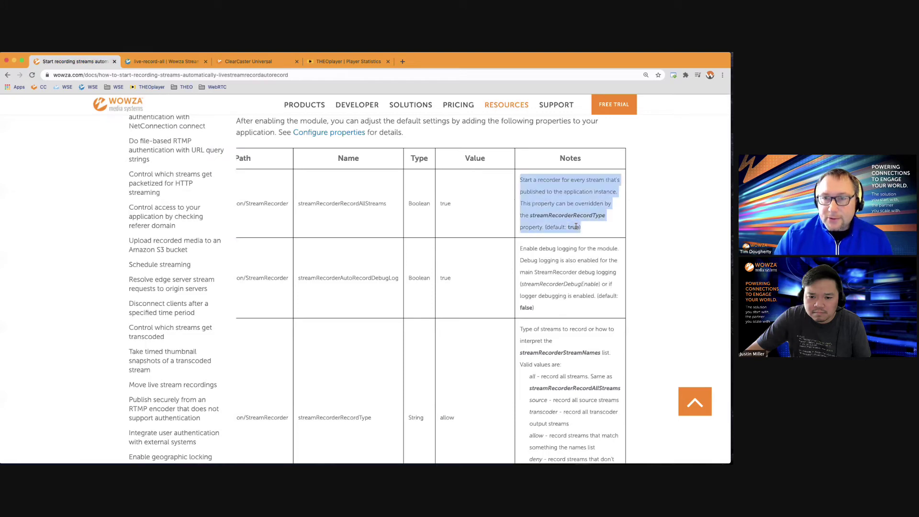
click(577, 226)
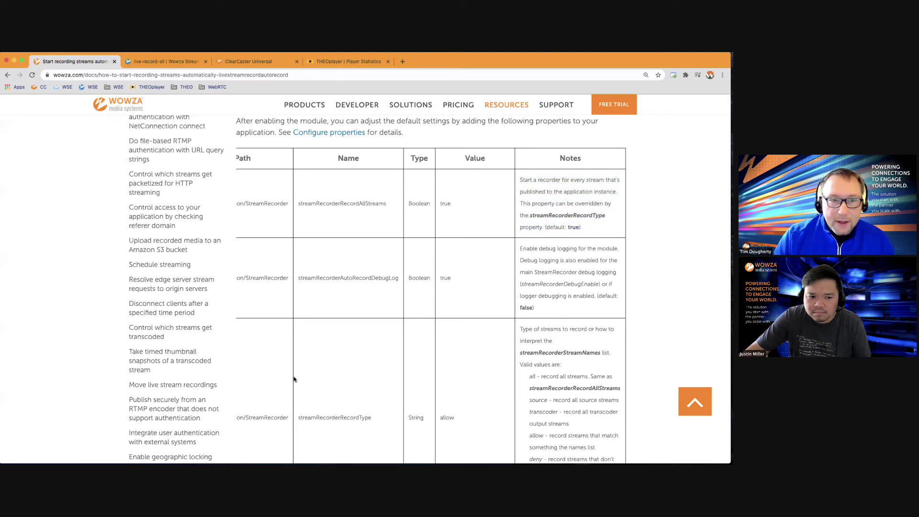
Step: Copy the property name streamRecorderRecordAllStreams from the documentation's Properties table
scroll(330, 369, left, 3)
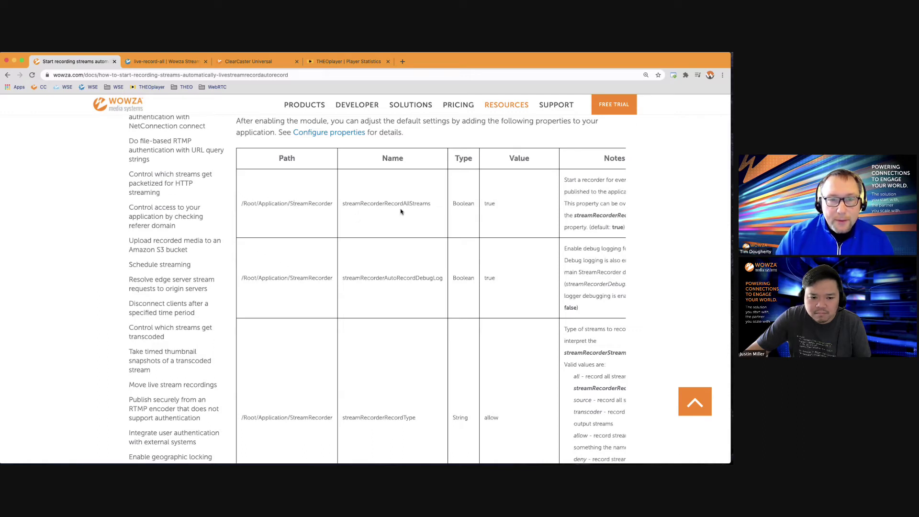
drag(433, 207, 343, 200)
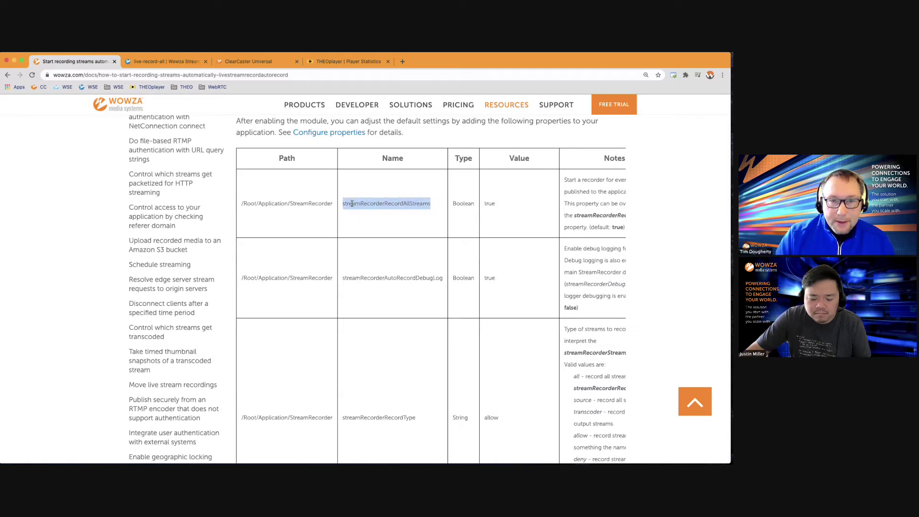
right_click(352, 204)
click(383, 218)
Step: Start a new custom property for live-record-all with the path /Root/Application/StreamRecorder
click(157, 64)
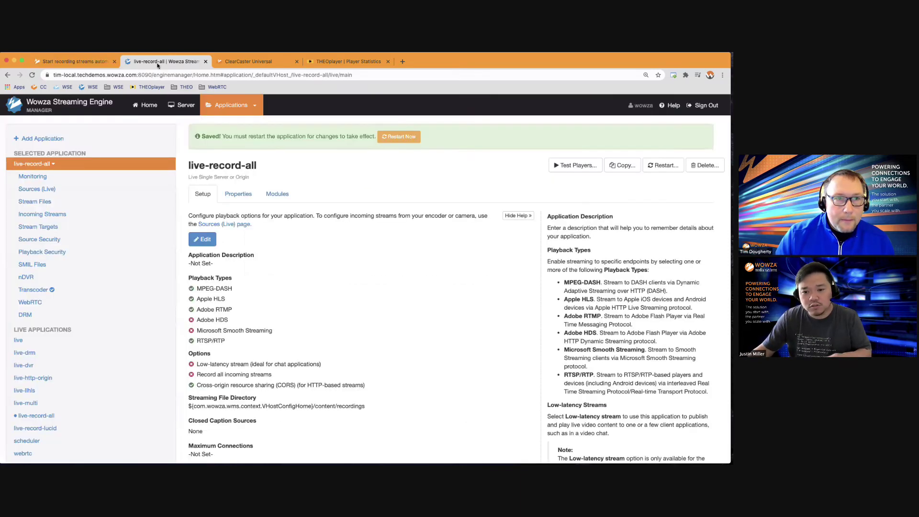
click(248, 199)
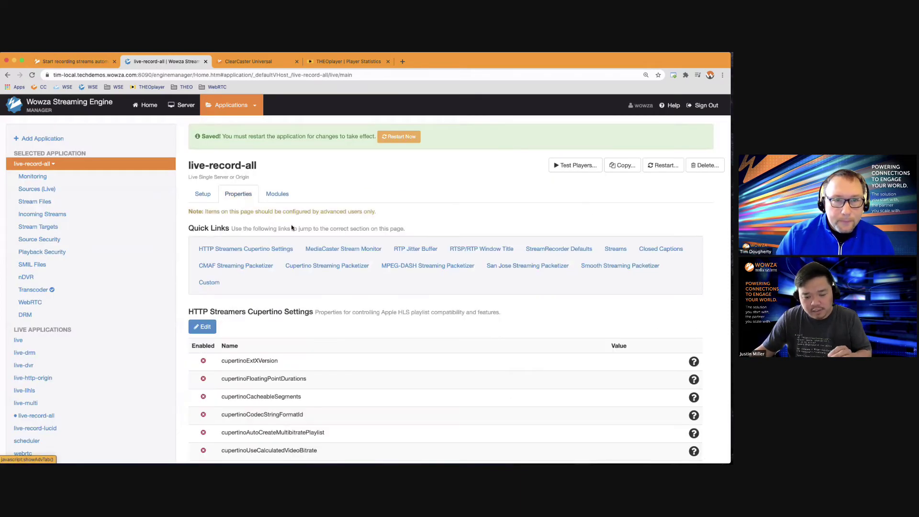
click(212, 283)
click(204, 363)
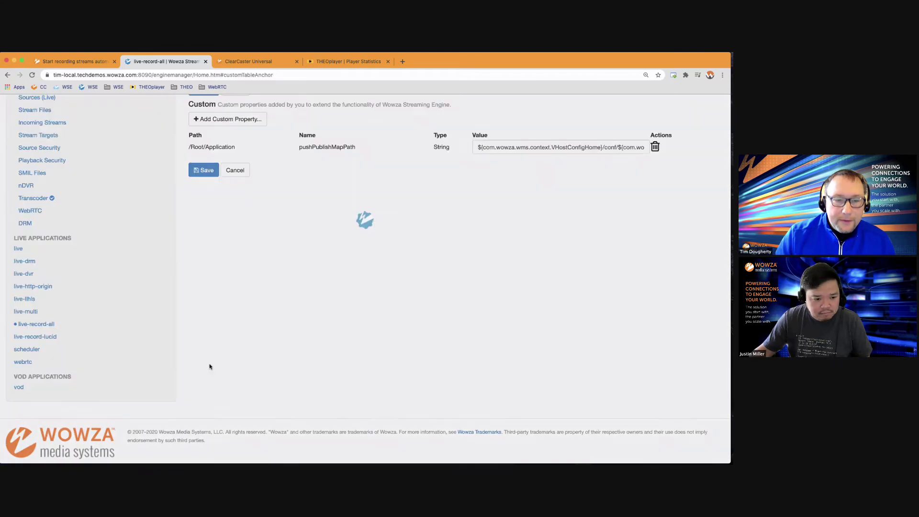
click(223, 120)
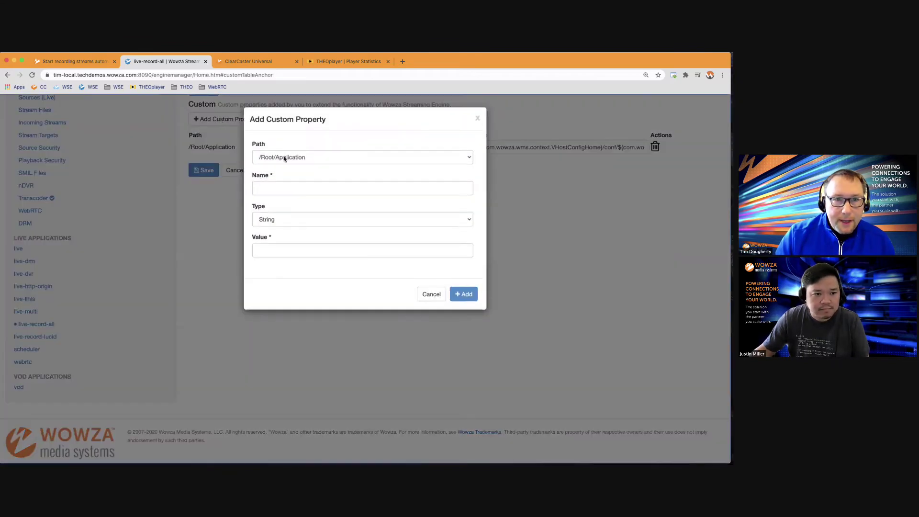
click(284, 158)
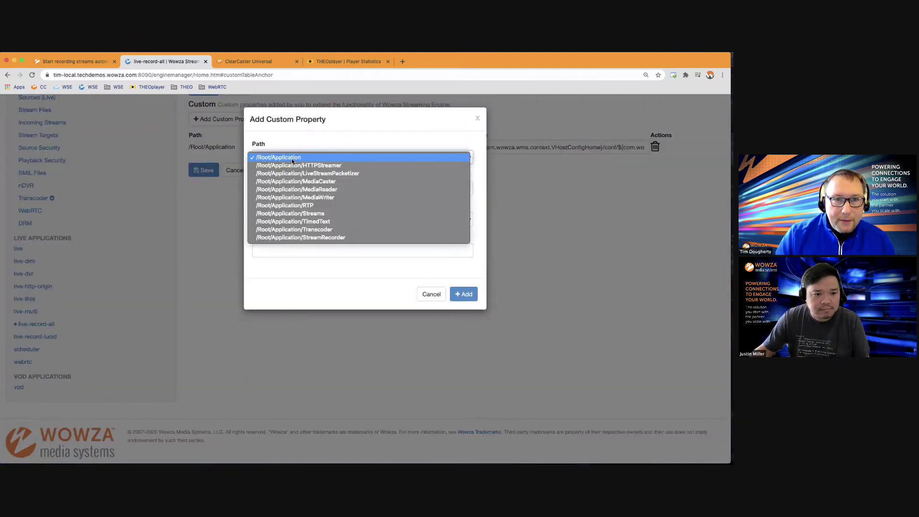
click(307, 238)
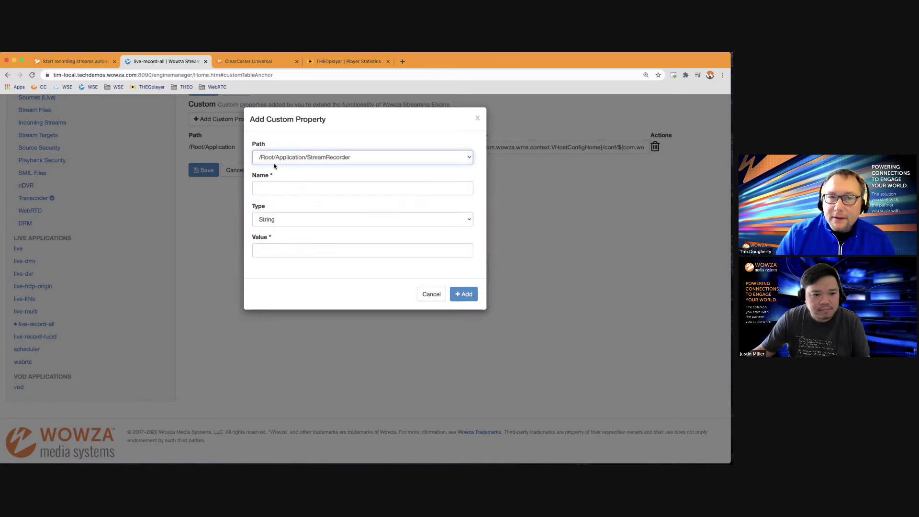
click(343, 161)
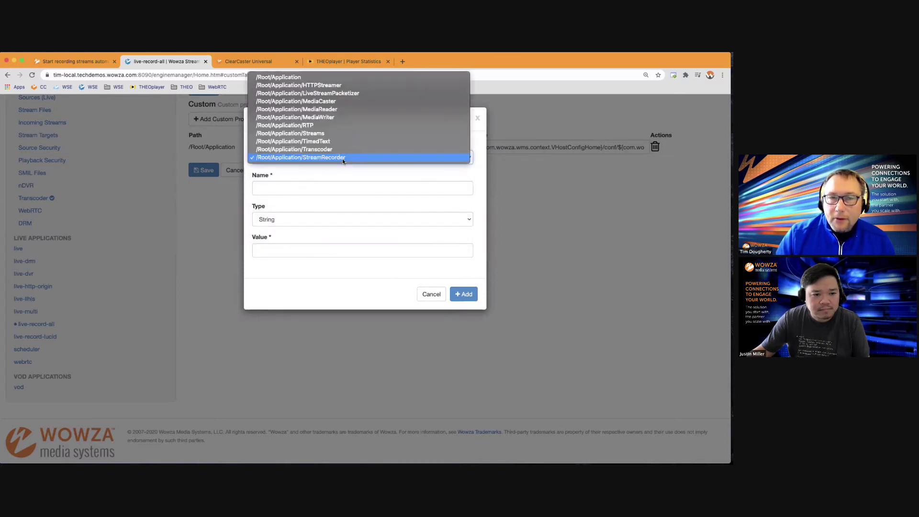
click(286, 157)
Step: Check the documented path, then copy streamRecorderRecordAllStreams from the documentation into the new custom property's name
click(75, 62)
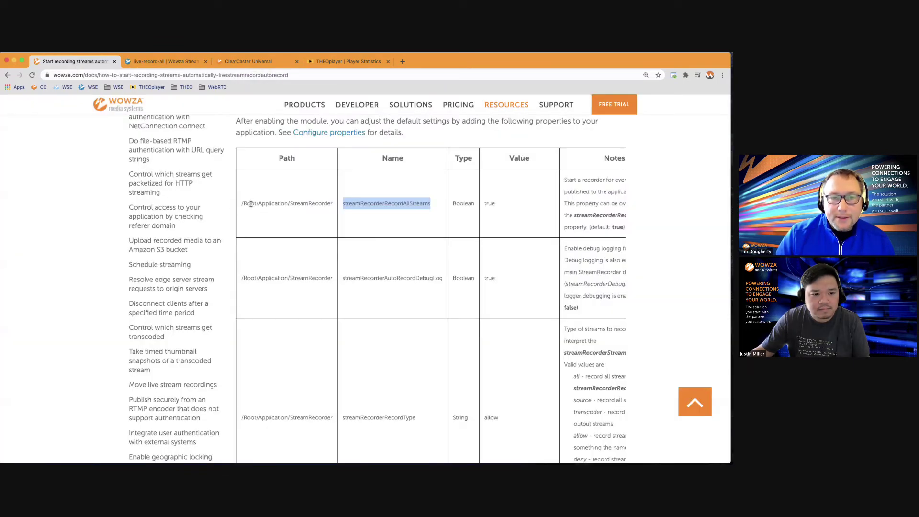
drag(241, 204, 332, 206)
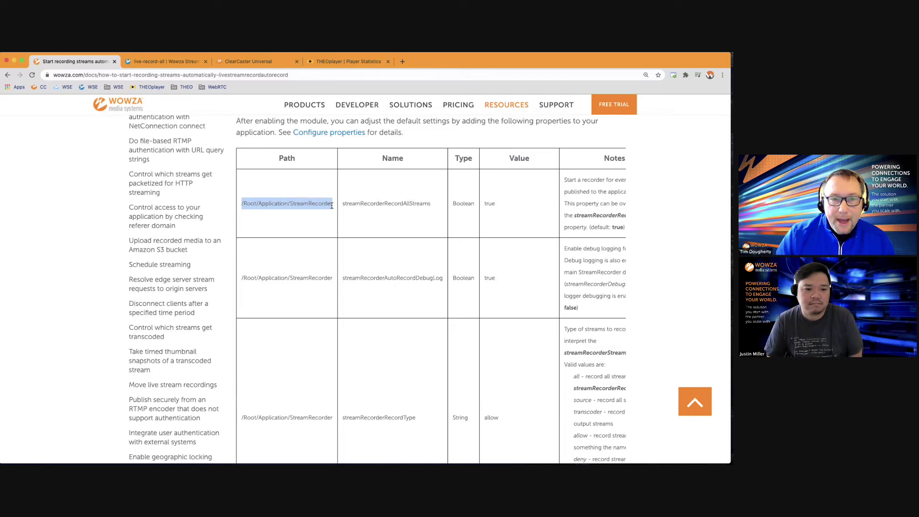
drag(432, 205, 341, 205)
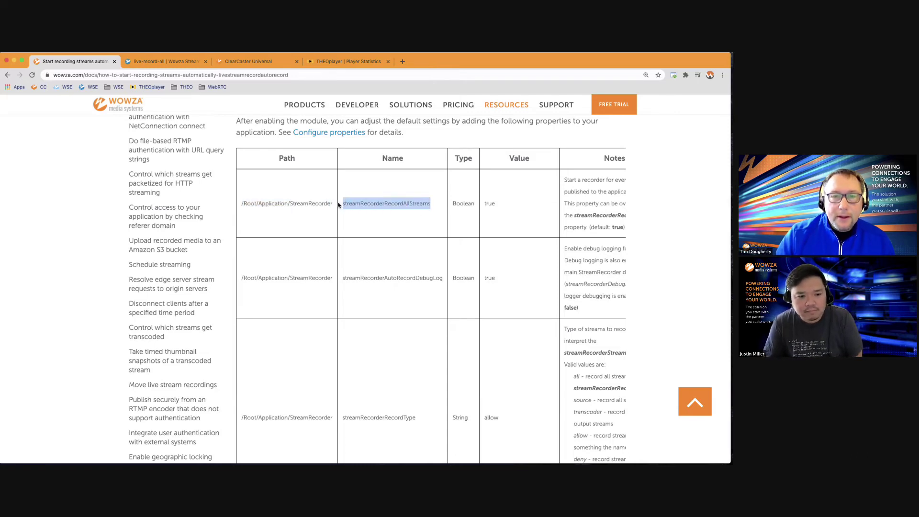
right_click(361, 206)
click(371, 219)
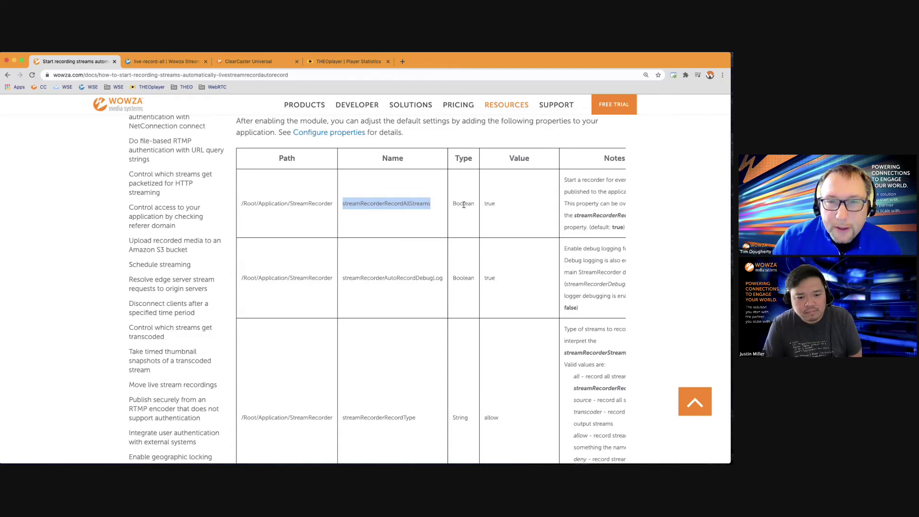
click(169, 58)
click(289, 189)
key(super+v)
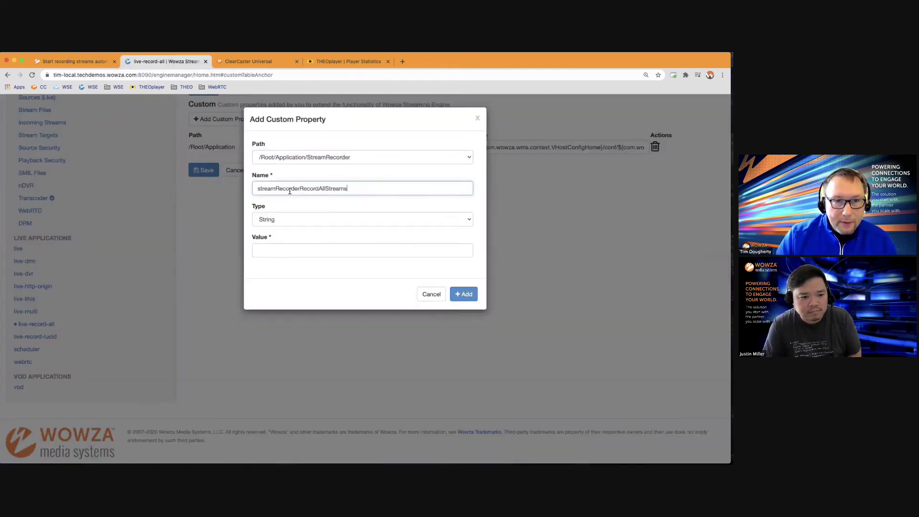
Step: Set the custom property's type to Boolean and its value to false, then add it to the custom properties
click(270, 223)
click(268, 234)
click(268, 250)
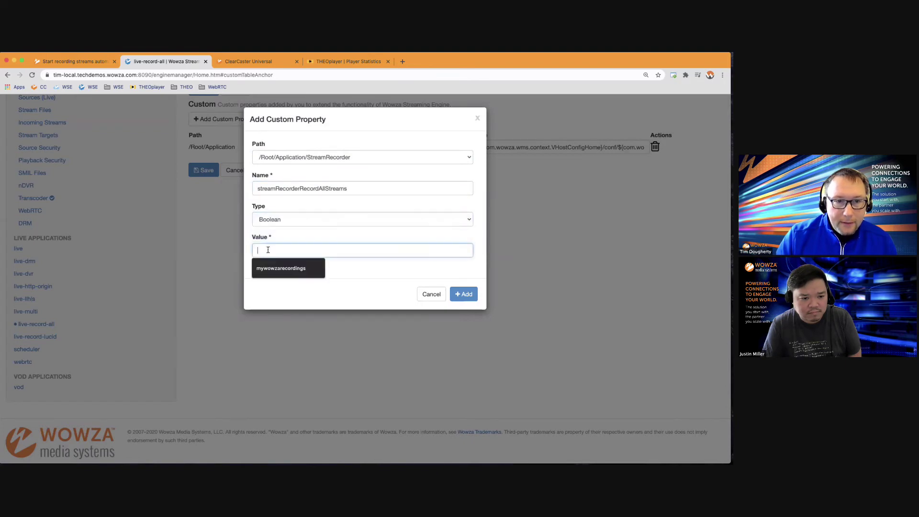
text(false)
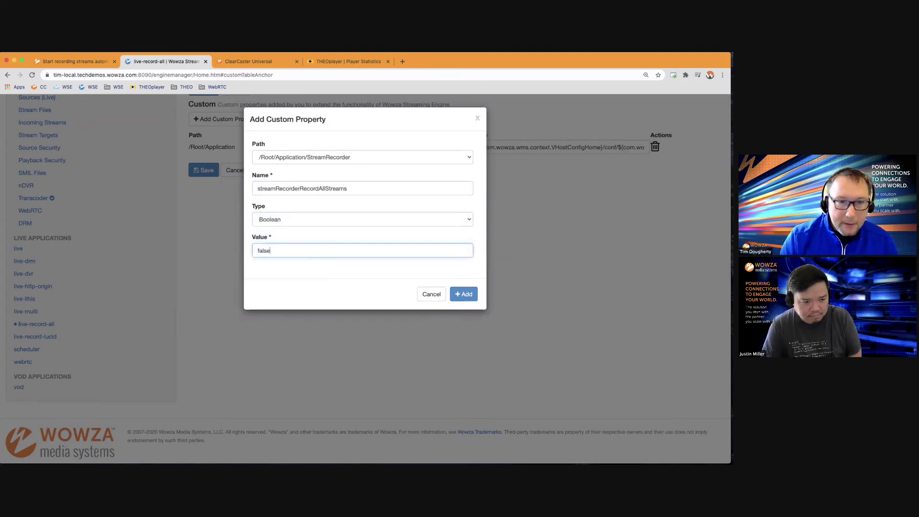
click(58, 65)
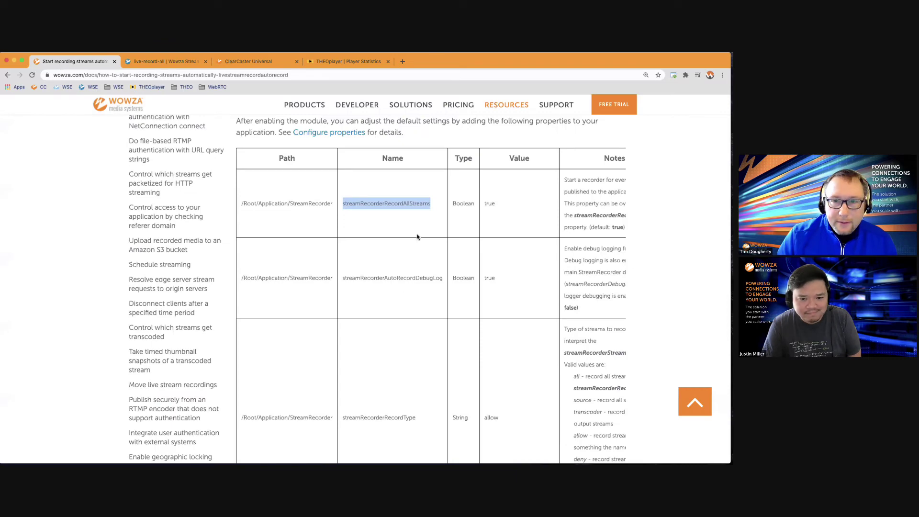
click(158, 62)
click(457, 296)
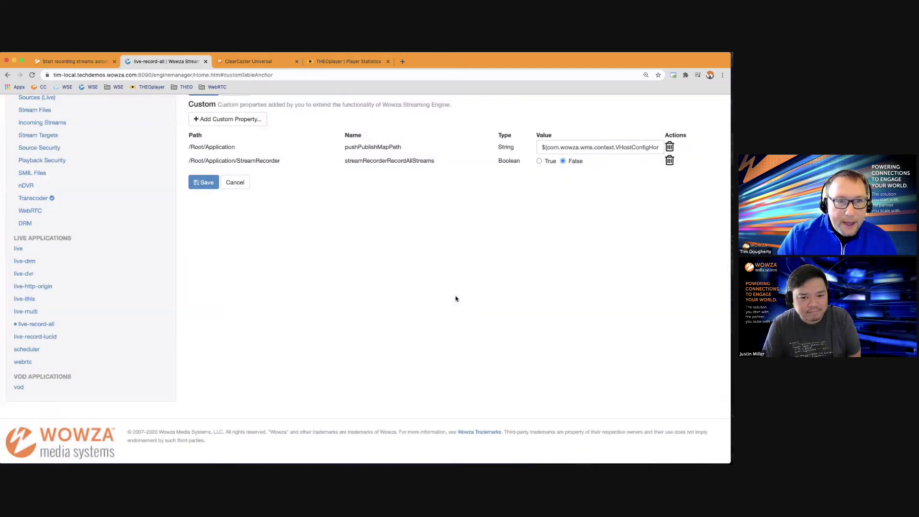
Step: Read the documentation's notes on the streamRecorderAutoRecordDebugLog property, including its purpose and default value
click(59, 62)
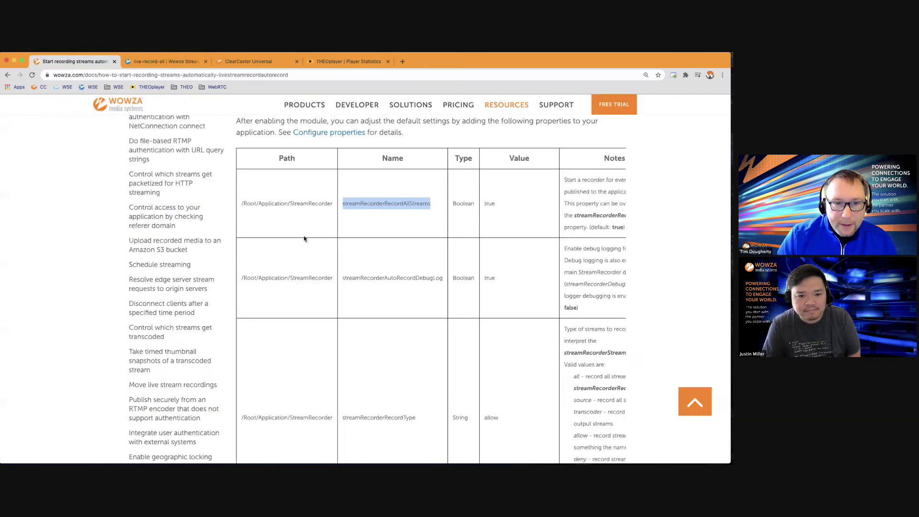
scroll(305, 238, down, 2)
click(509, 276)
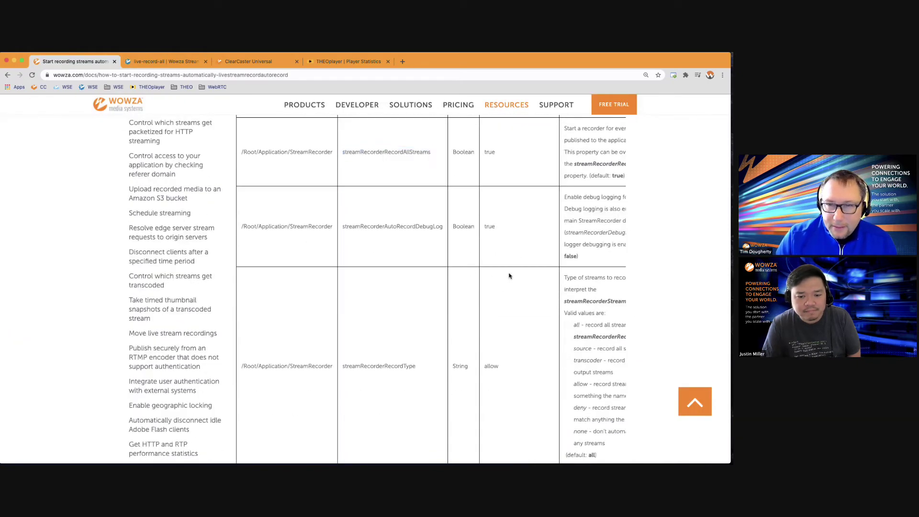
scroll(509, 276, right, 2)
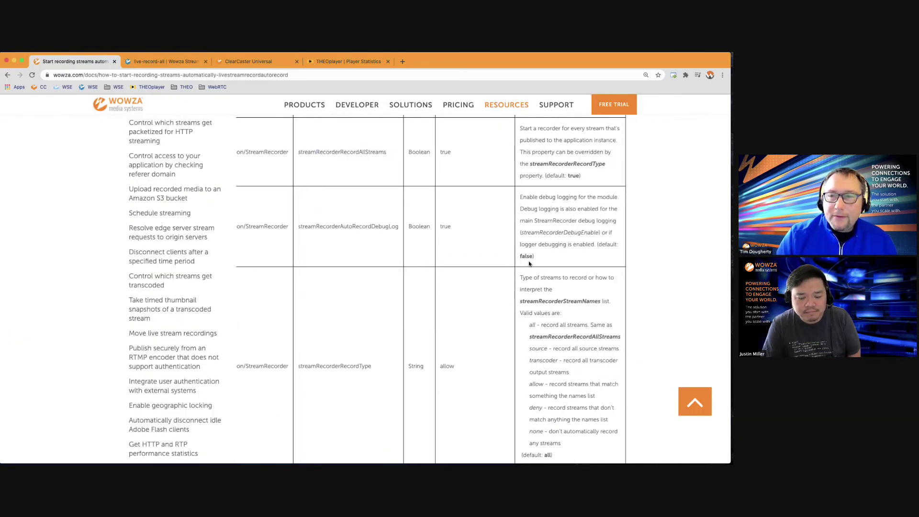
drag(520, 197, 595, 202)
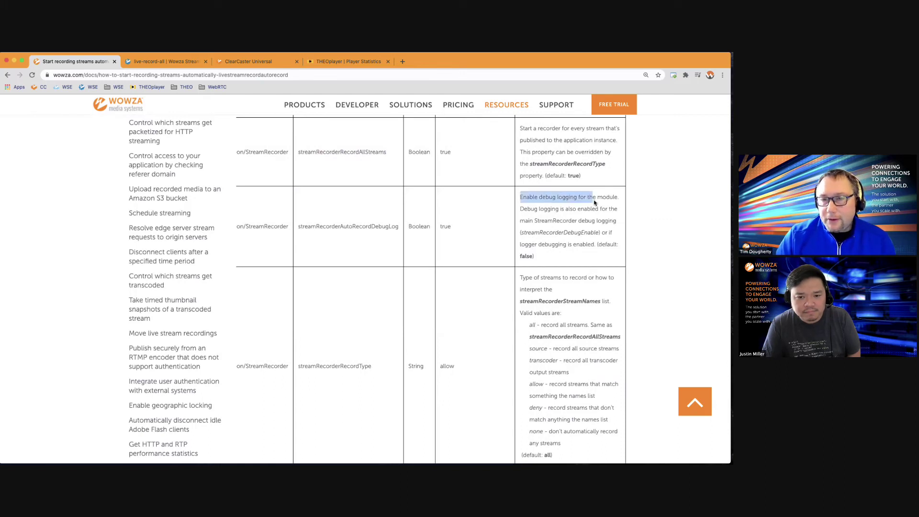
double_click(525, 257)
scroll(551, 270, down, 2)
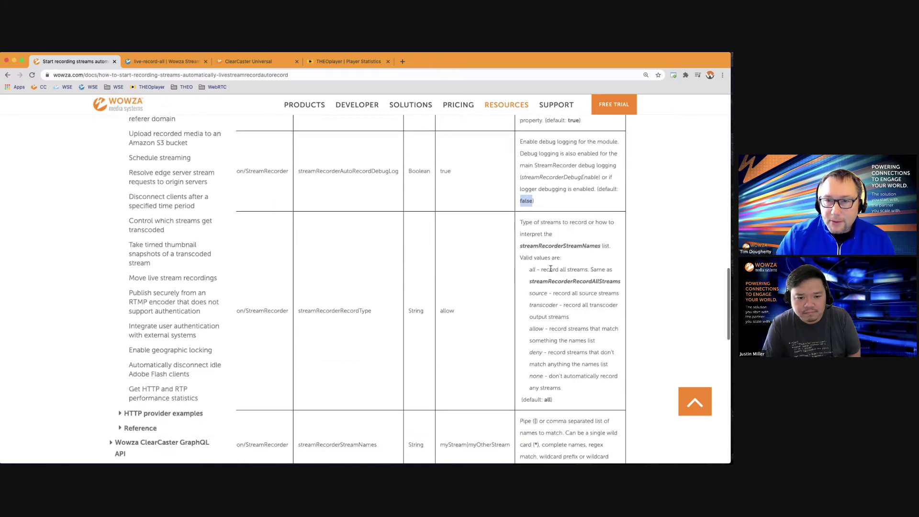
Step: Examine the documentation's notes on streamRecorderRecordType, covering the valid values all, source, transcoder, allow and deny
scroll(551, 269, down, 4)
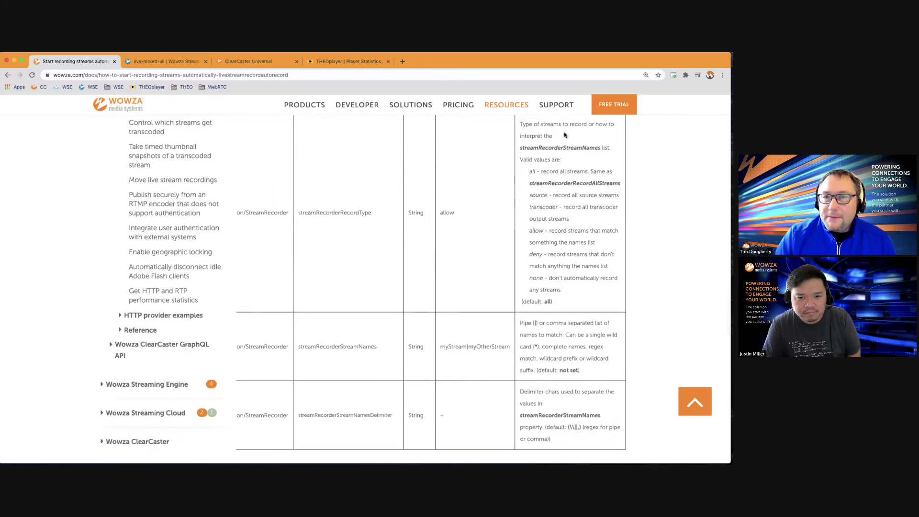
scroll(564, 139, up, 1)
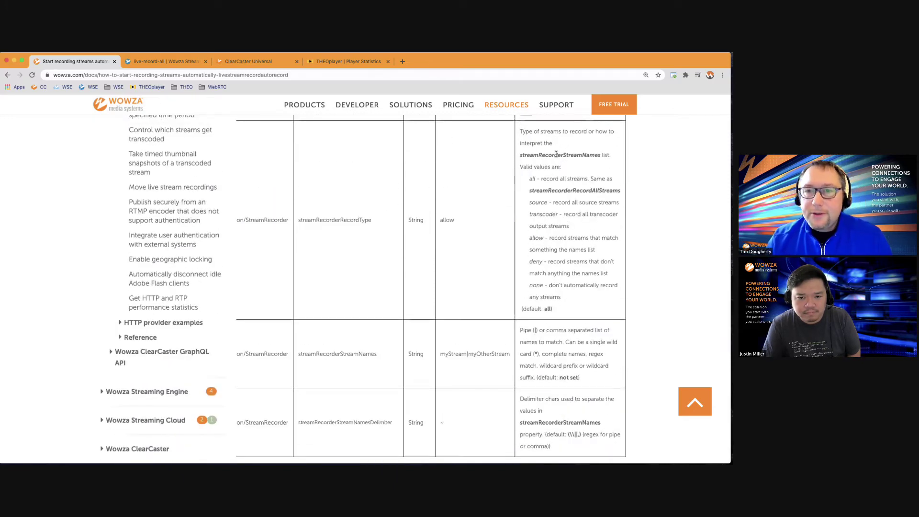
drag(519, 158, 600, 156)
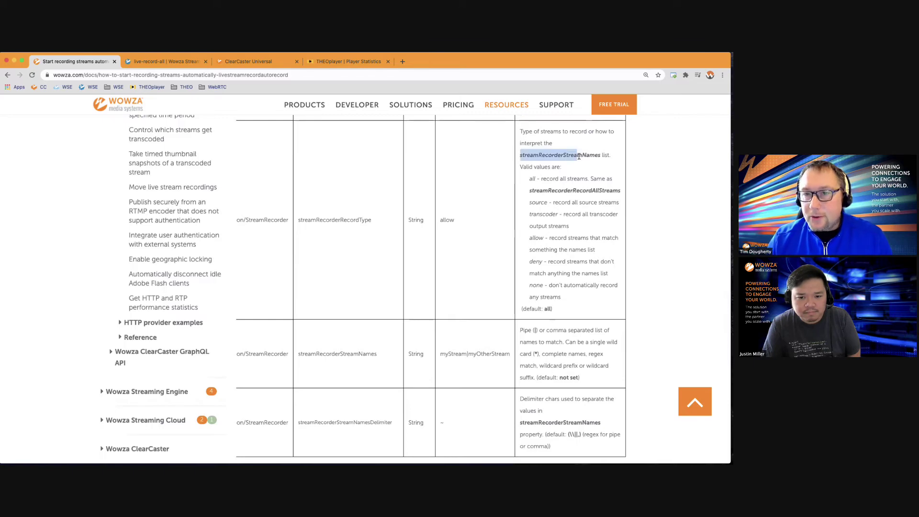
click(577, 159)
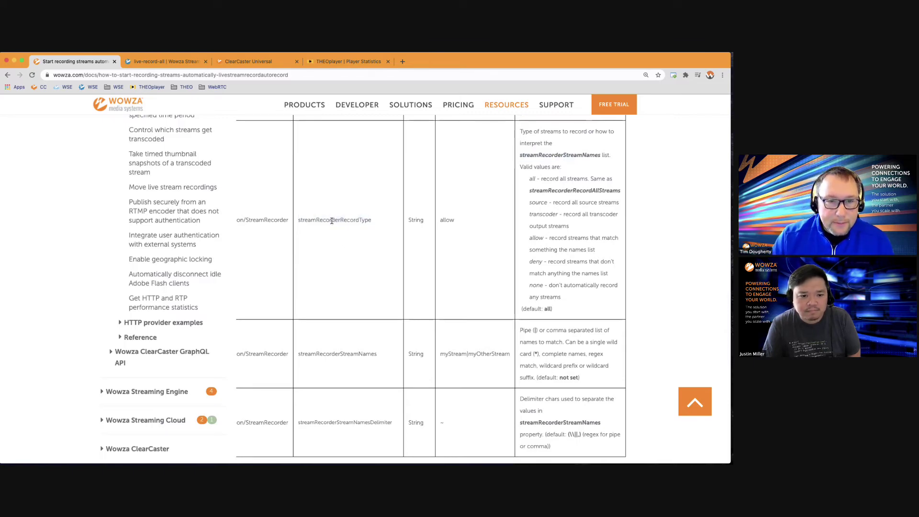
double_click(533, 179)
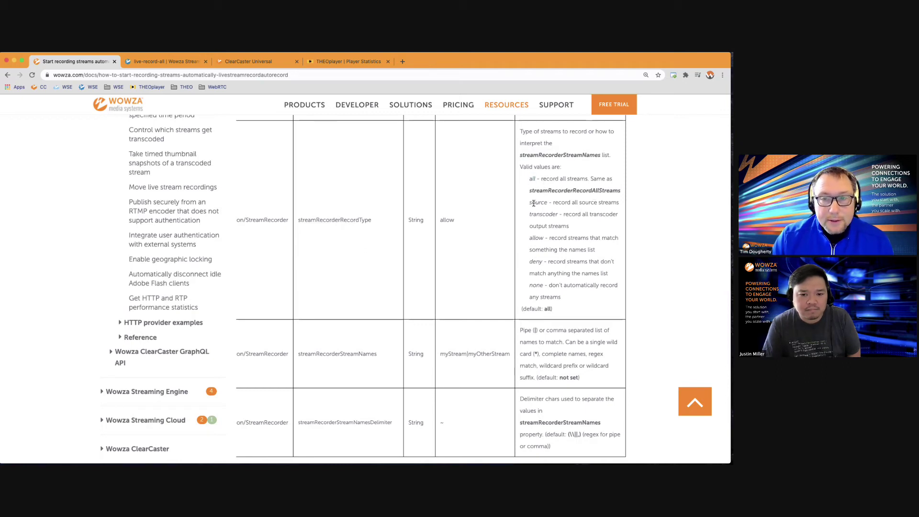
double_click(533, 203)
double_click(535, 214)
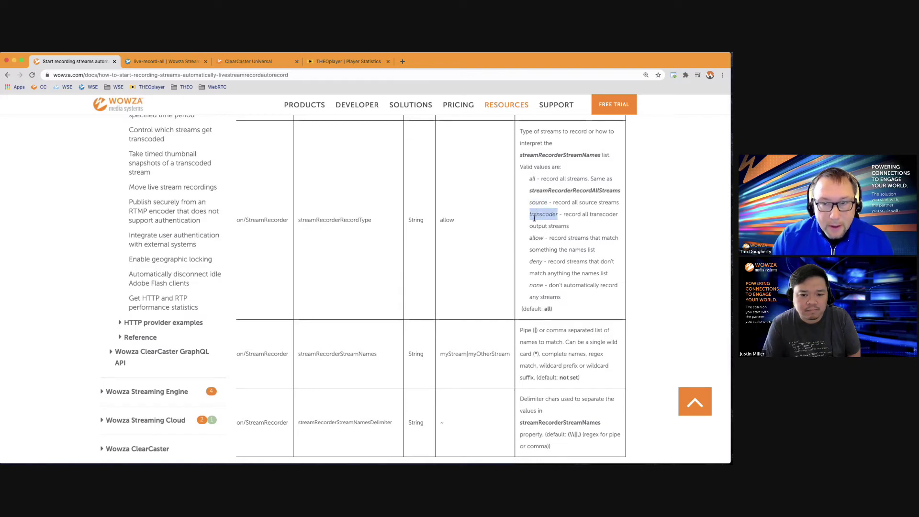
double_click(534, 237)
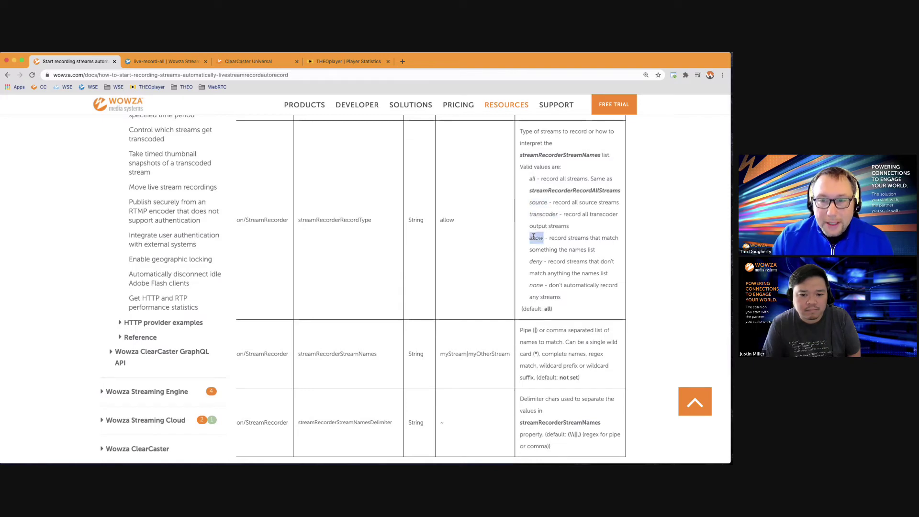
double_click(535, 262)
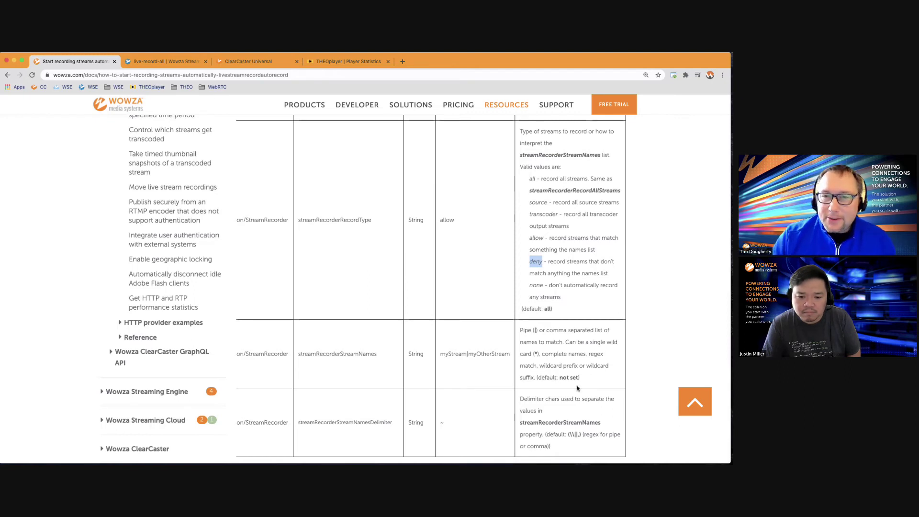
double_click(540, 214)
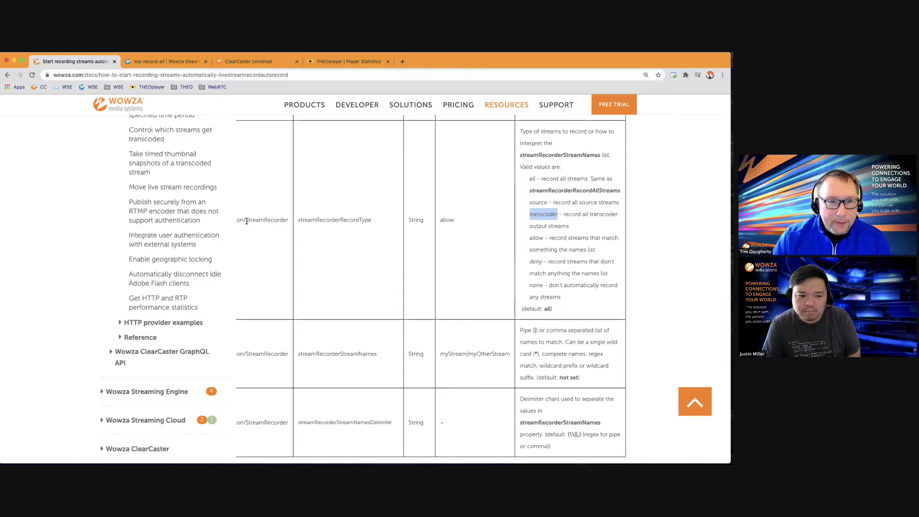
click(320, 261)
scroll(319, 261, left, 2)
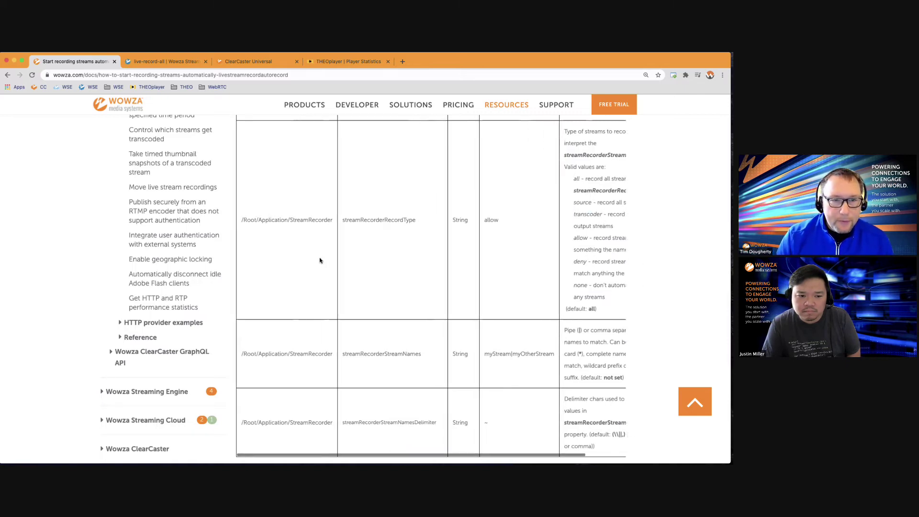
scroll(320, 261, right, 2)
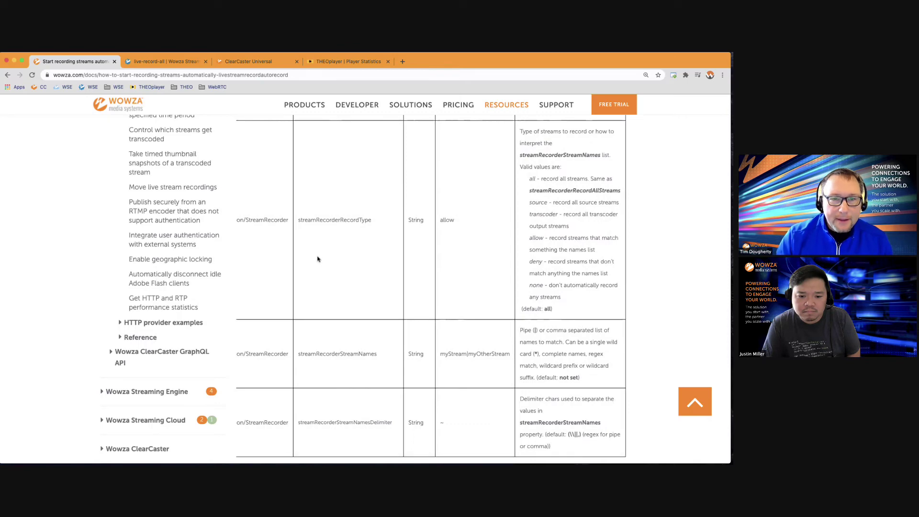
double_click(332, 221)
right_click(331, 220)
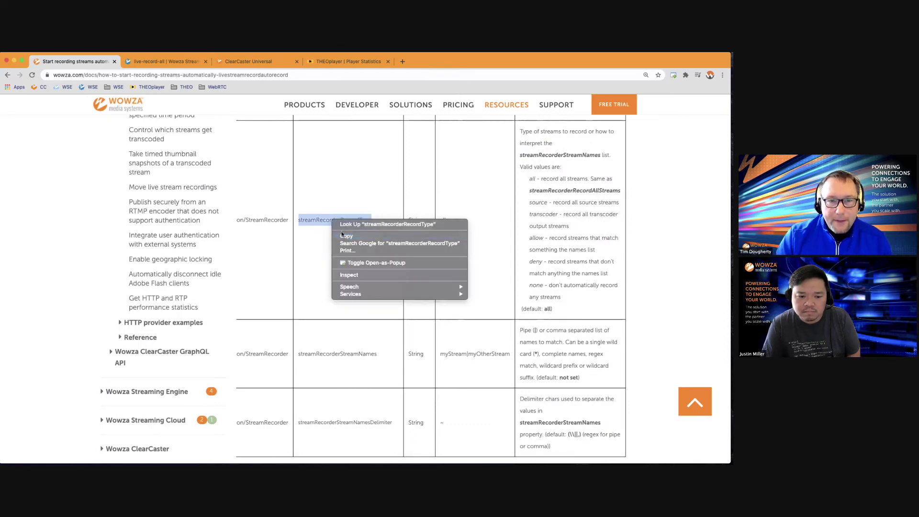
click(364, 236)
click(165, 61)
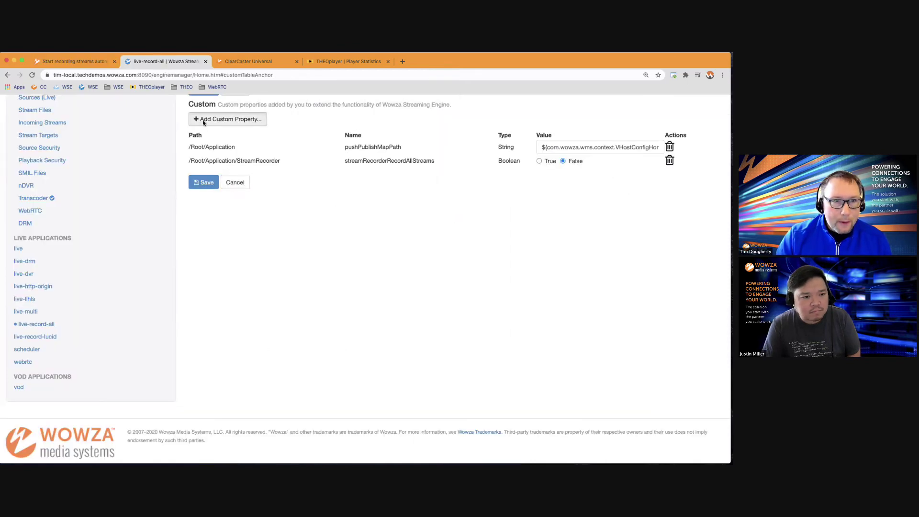
click(201, 119)
click(279, 153)
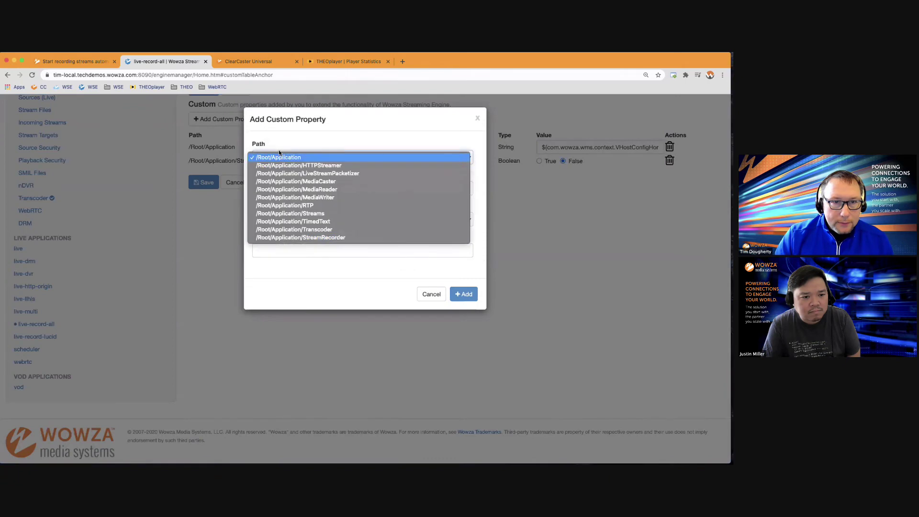
click(287, 238)
click(270, 188)
key(super+v)
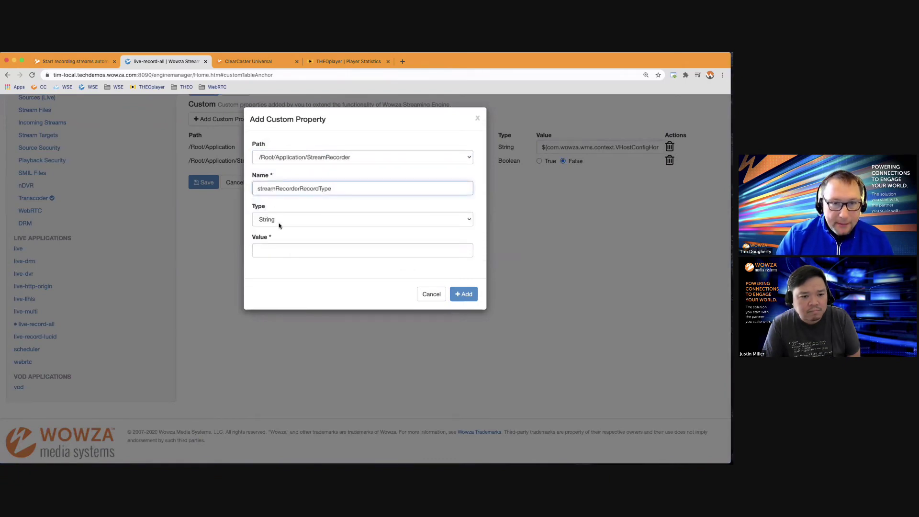
click(270, 252)
click(70, 62)
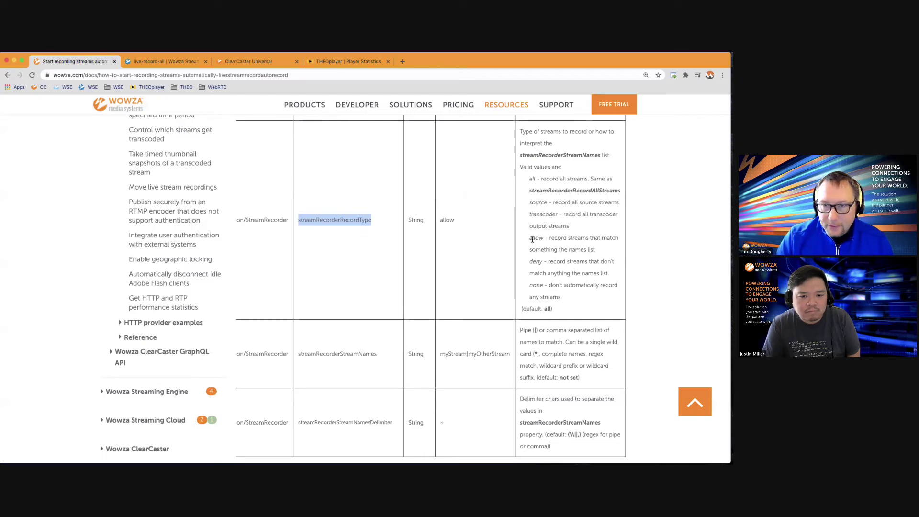
double_click(534, 214)
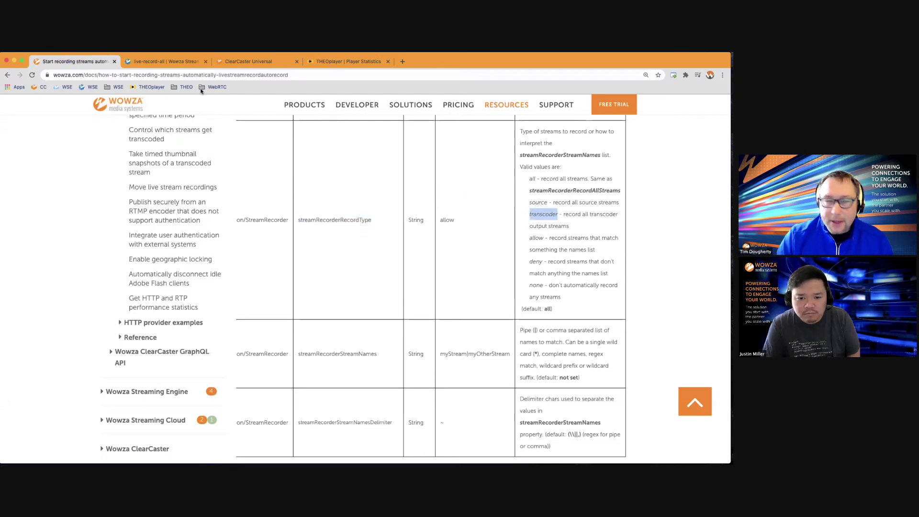
click(153, 62)
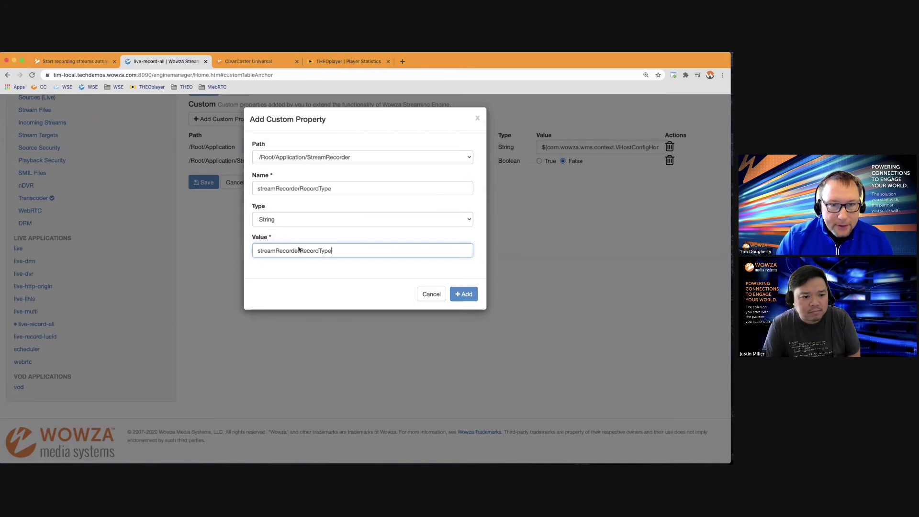
click(168, 236)
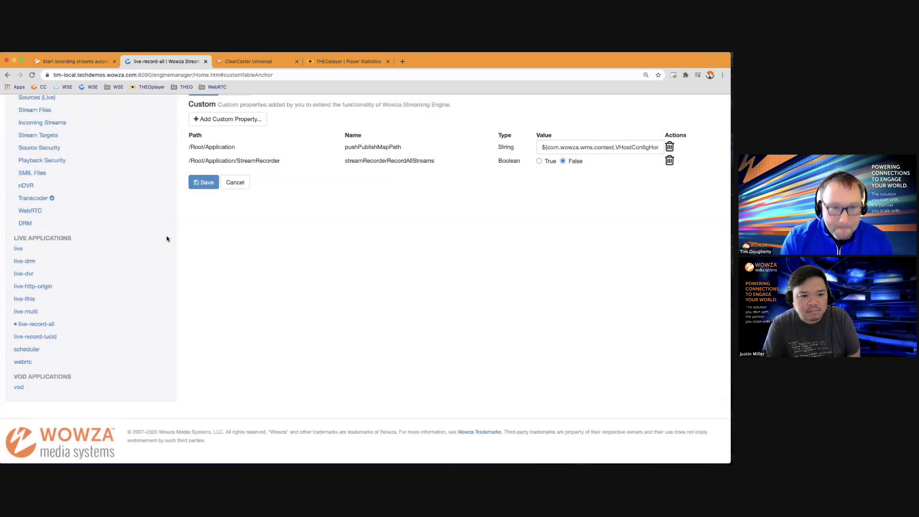
Step: Start a new custom property for live-record-all and copy the name streamRecorderRecordType from the documentation
scroll(230, 266, up, 1)
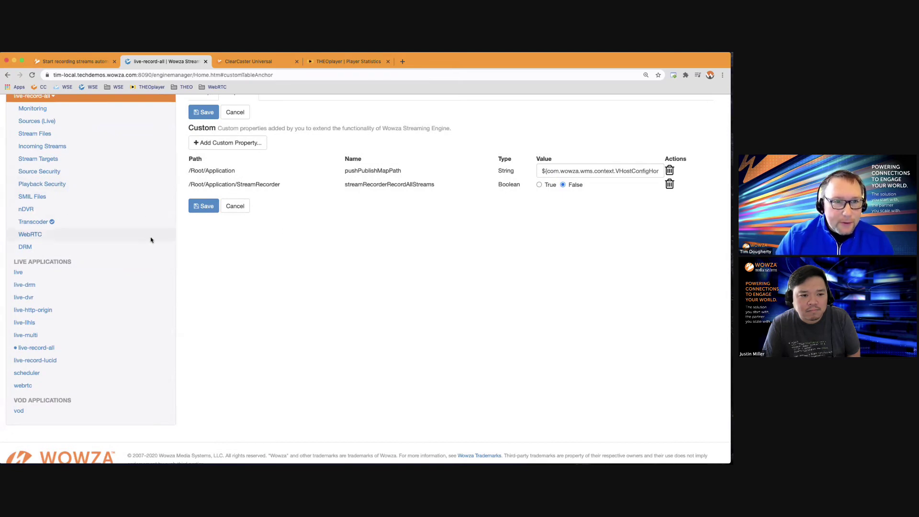
click(236, 144)
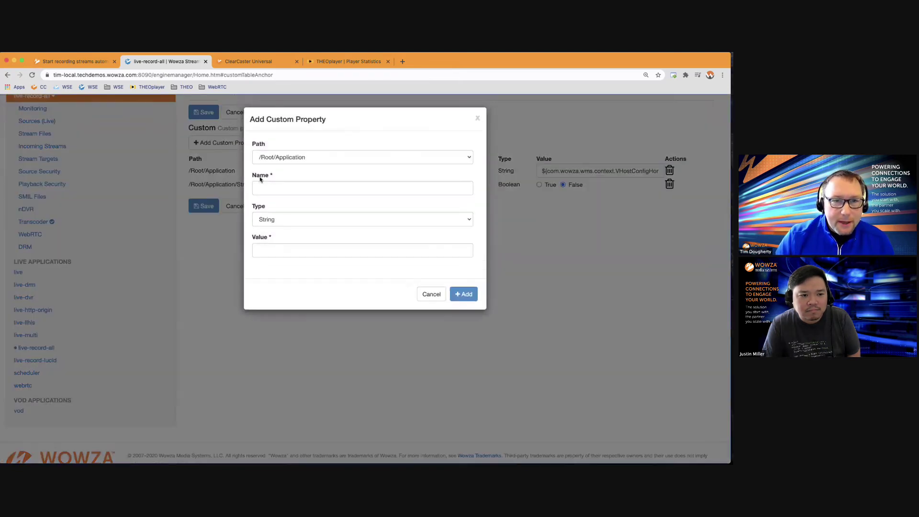
click(272, 186)
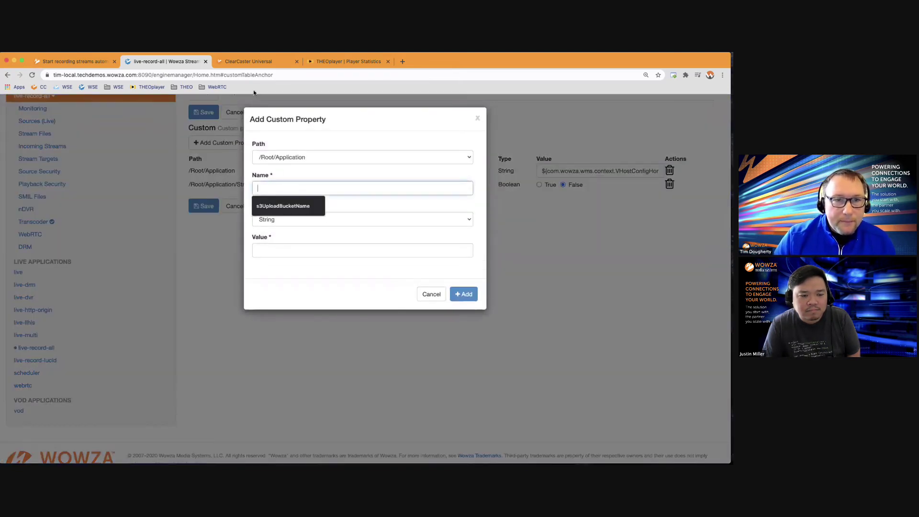
click(72, 61)
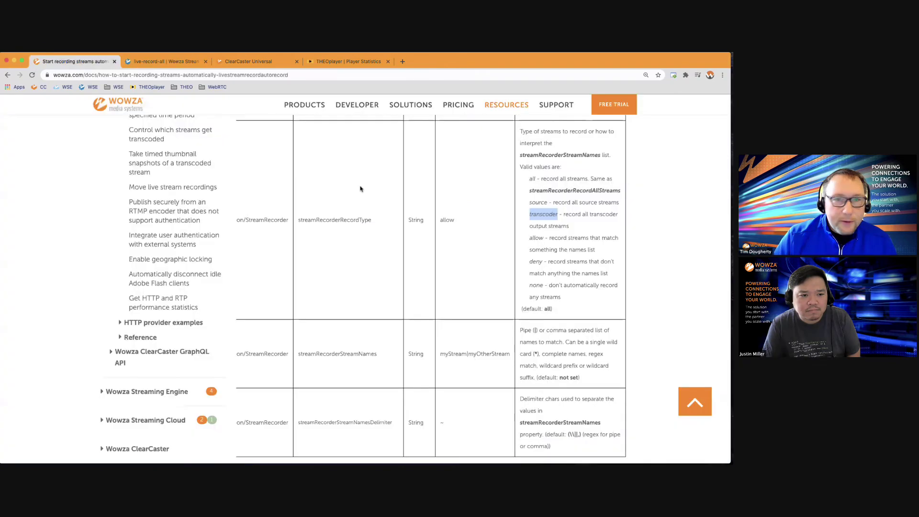
double_click(326, 218)
click(187, 63)
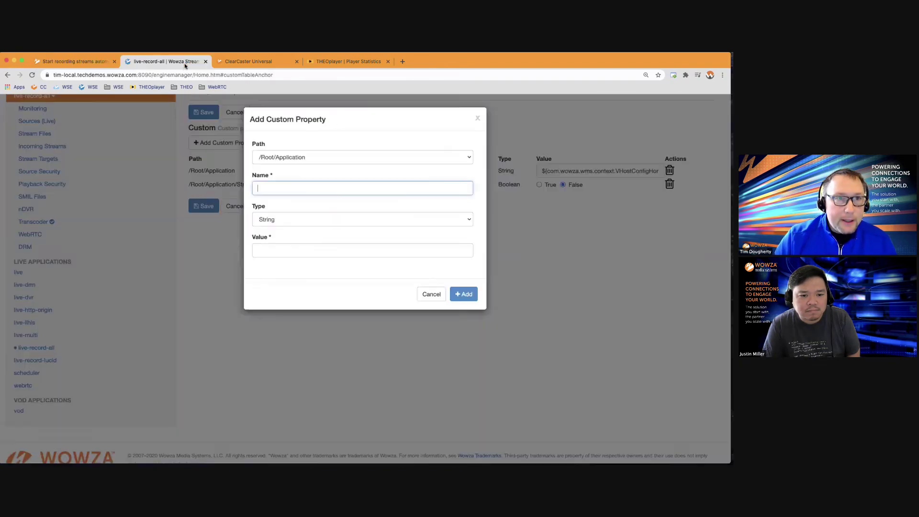
Step: Set the new custom property's path to /Root/Application/StreamRecorder and its name to streamRecorderRecordType
click(296, 158)
click(290, 236)
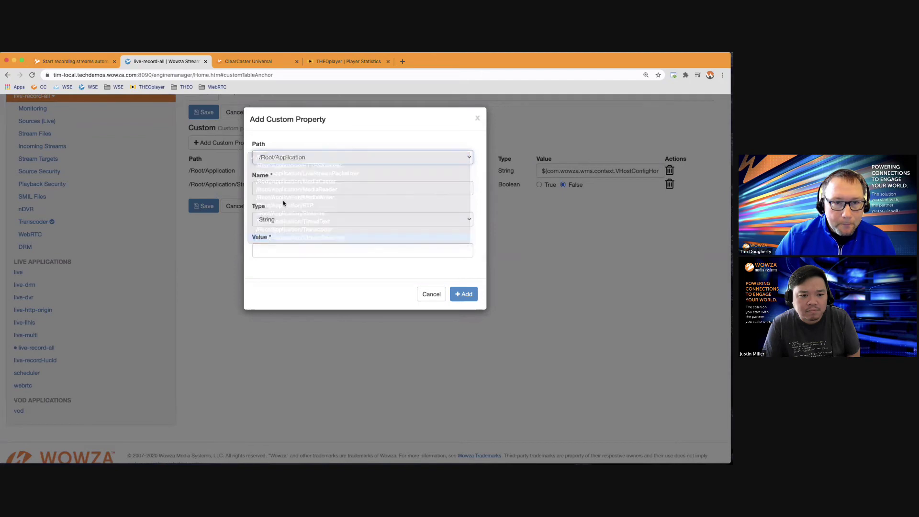
click(297, 188)
click(298, 201)
Step: Keep the property type as String, set its value to transcoder, and add it to the custom properties
click(289, 249)
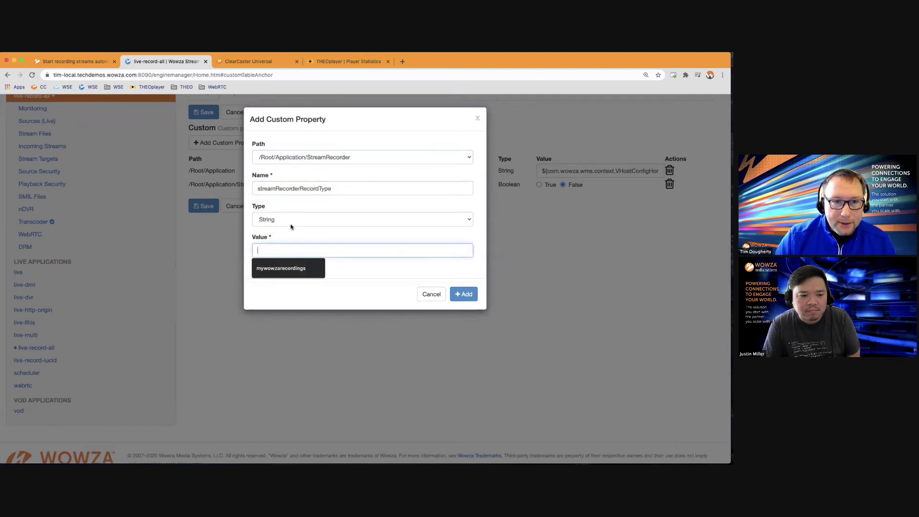
click(287, 219)
click(287, 251)
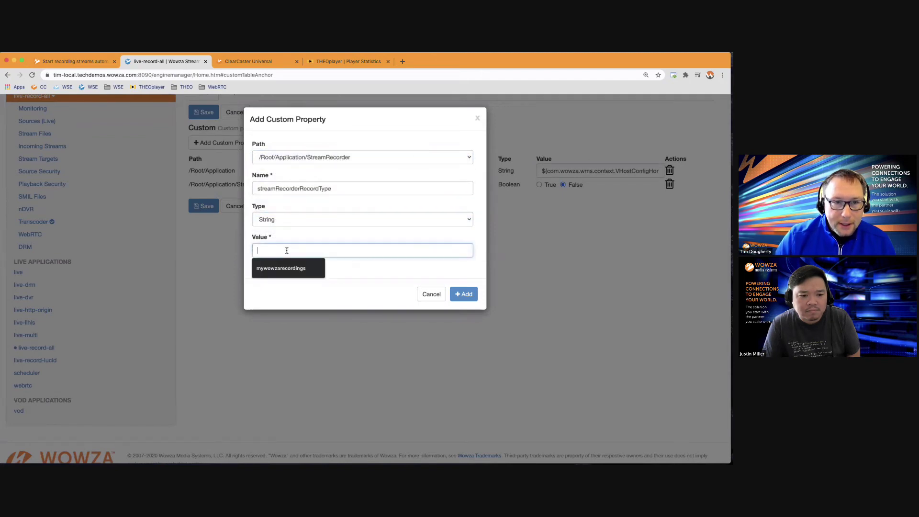
text(transcoder)
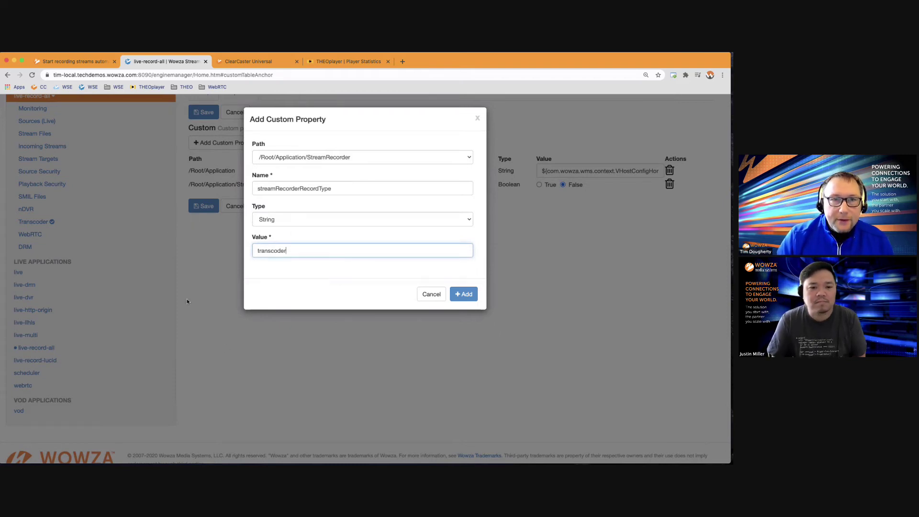
click(461, 294)
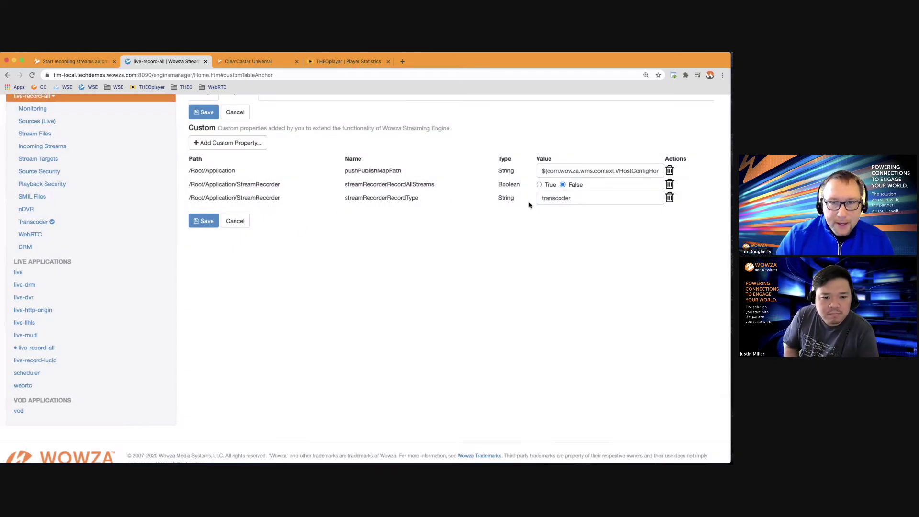
Step: Examine the documentation's rows for streamRecorderStreamNames and streamRecorderStreamNamesDelimiter, covering the myStream|myOtherStream example, the name-matching rules and the default delimiter
click(82, 62)
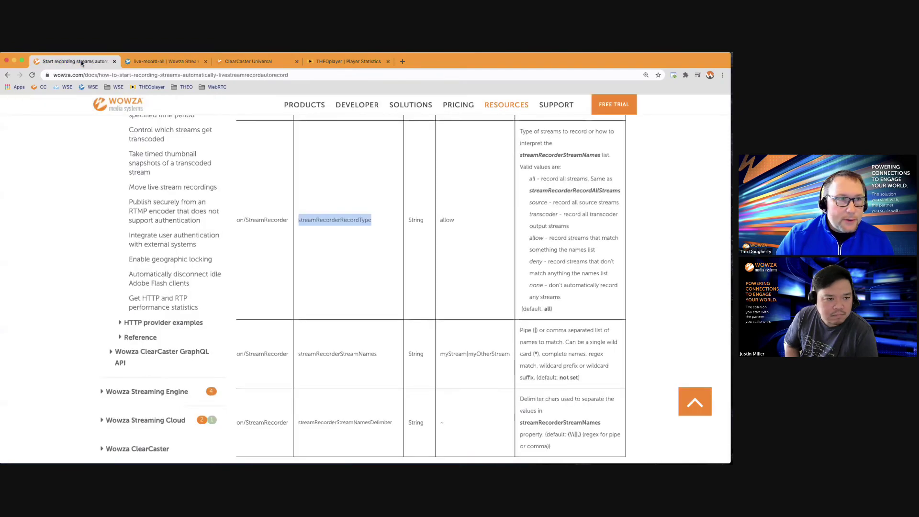
scroll(463, 288, down, 4)
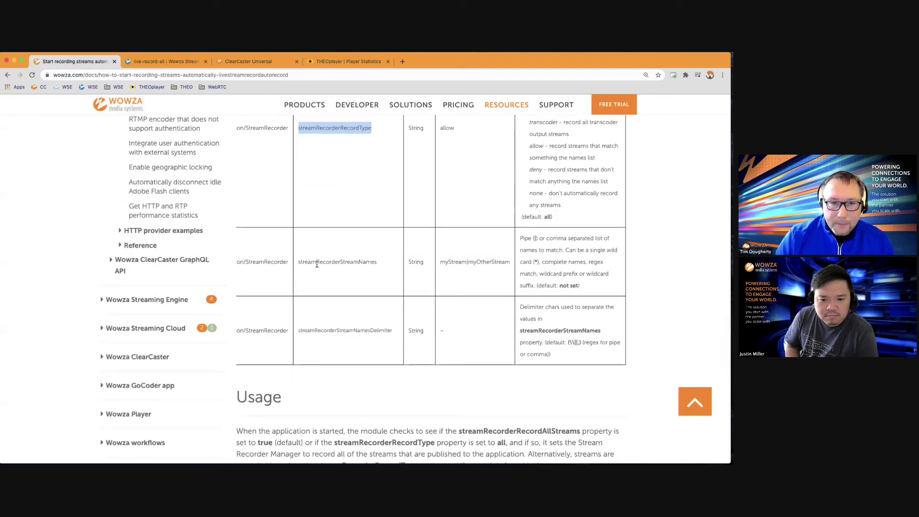
click(356, 263)
drag(378, 264, 294, 264)
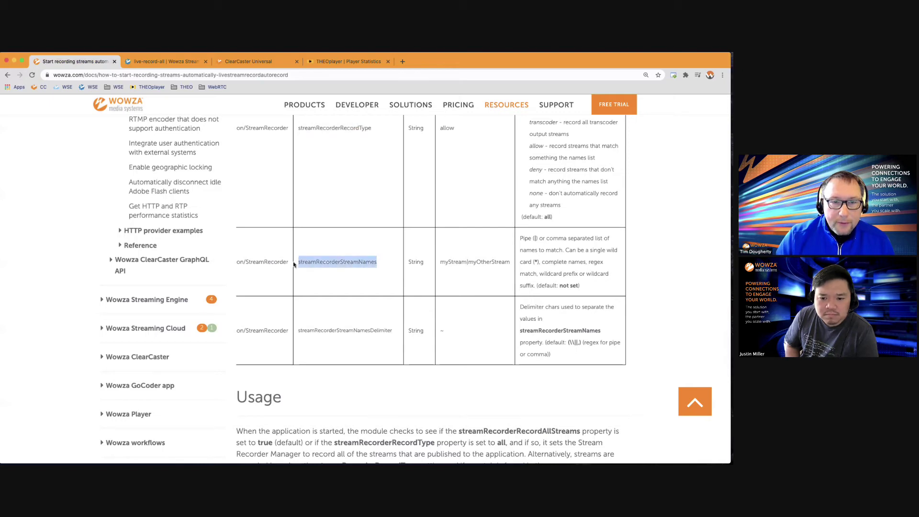
double_click(456, 263)
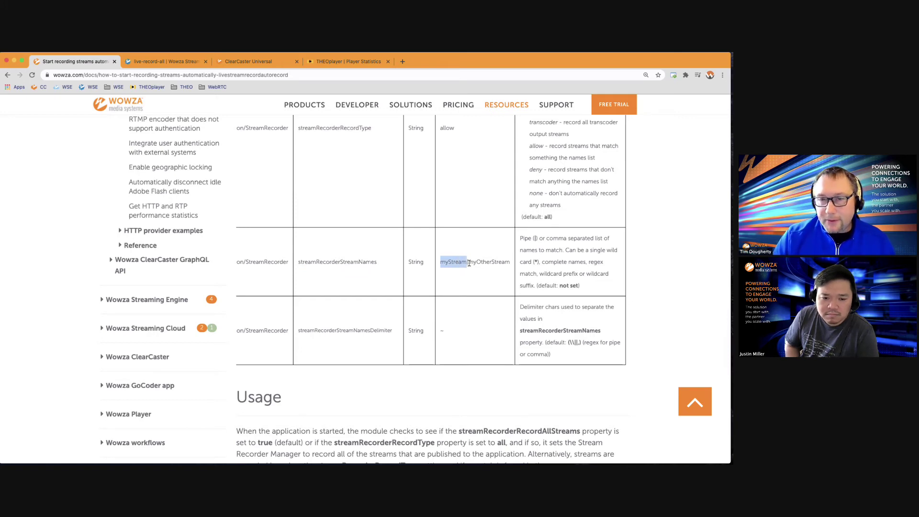
double_click(487, 261)
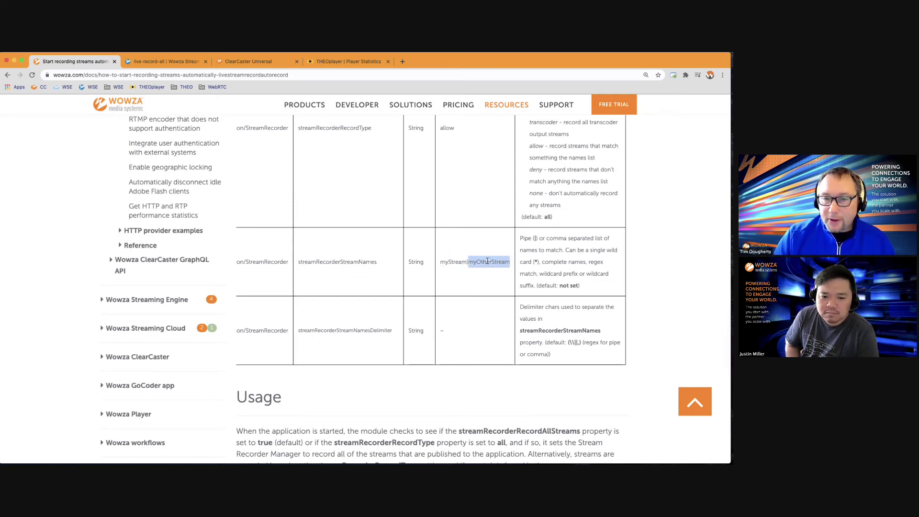
click(487, 262)
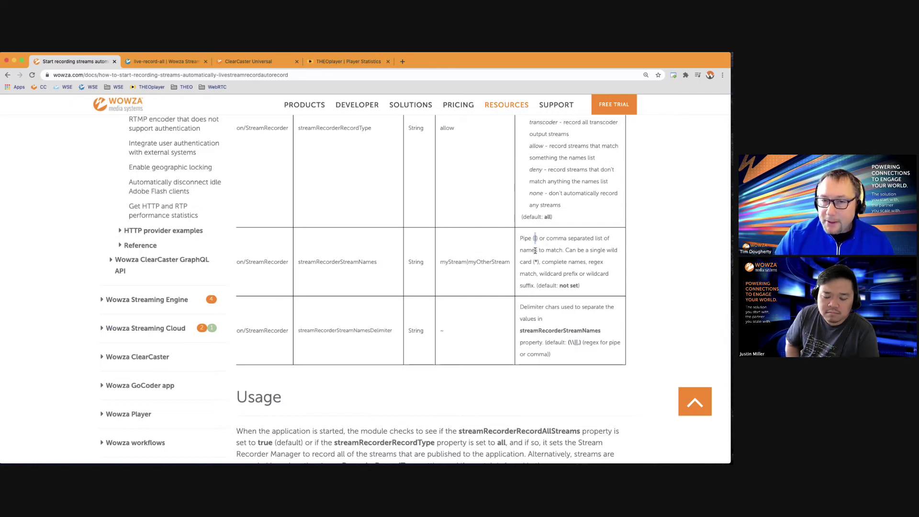
click(461, 326)
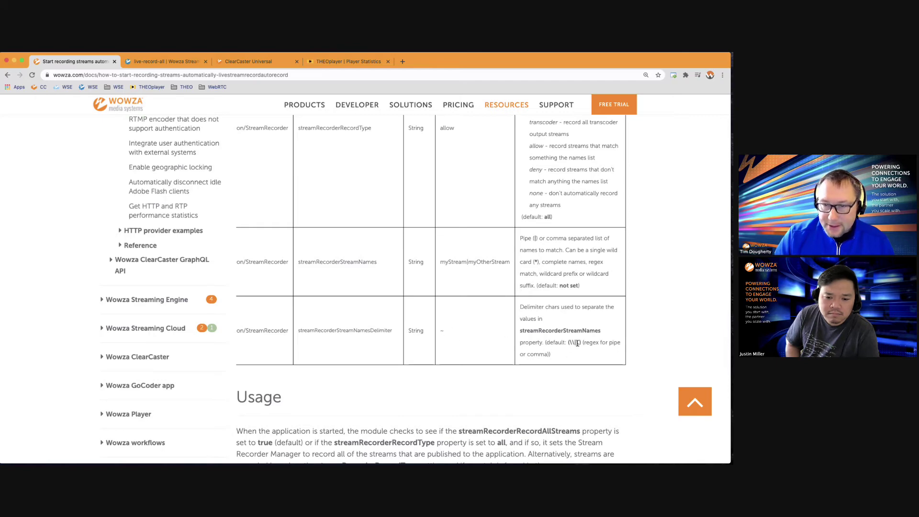
drag(580, 342, 570, 342)
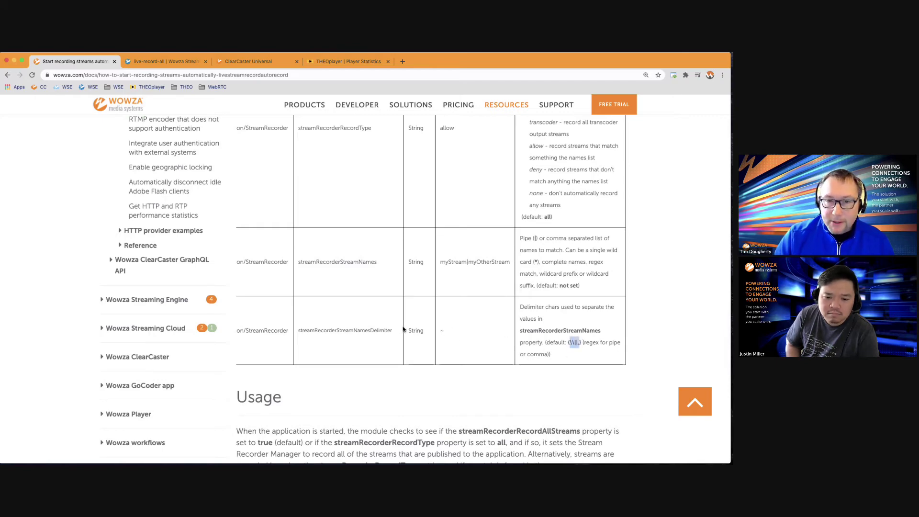
scroll(503, 317, up, 5)
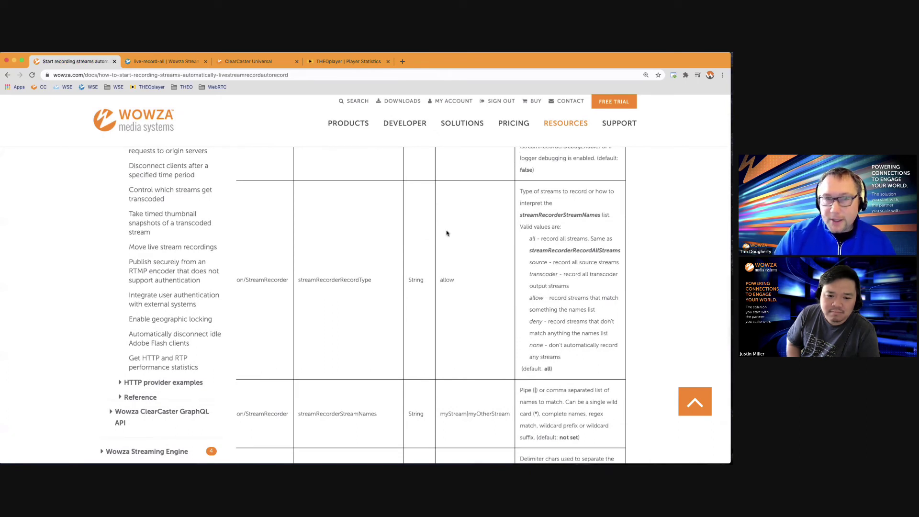
Step: Save live-record-all's custom properties in the Engine Manager and stop the 1080p30 @8 Mbps (2) broadcast in ClearCaster
click(160, 62)
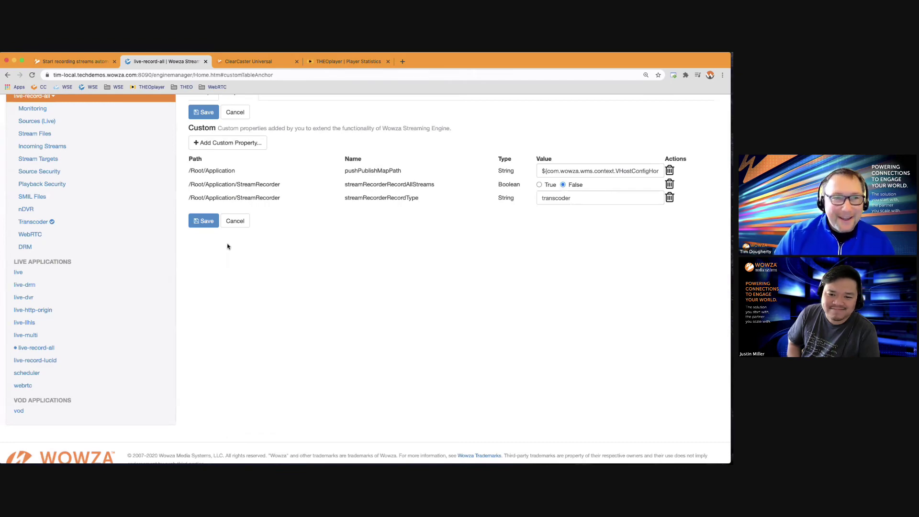
click(206, 223)
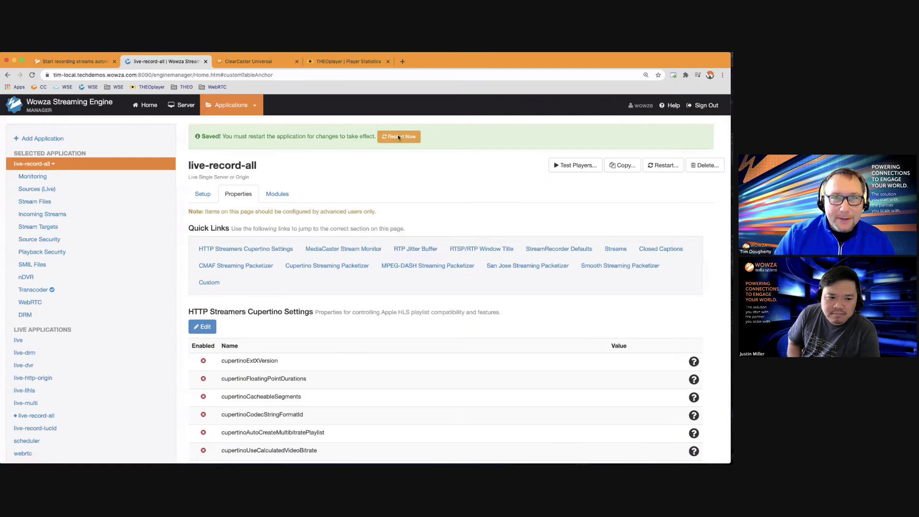
click(249, 61)
click(164, 331)
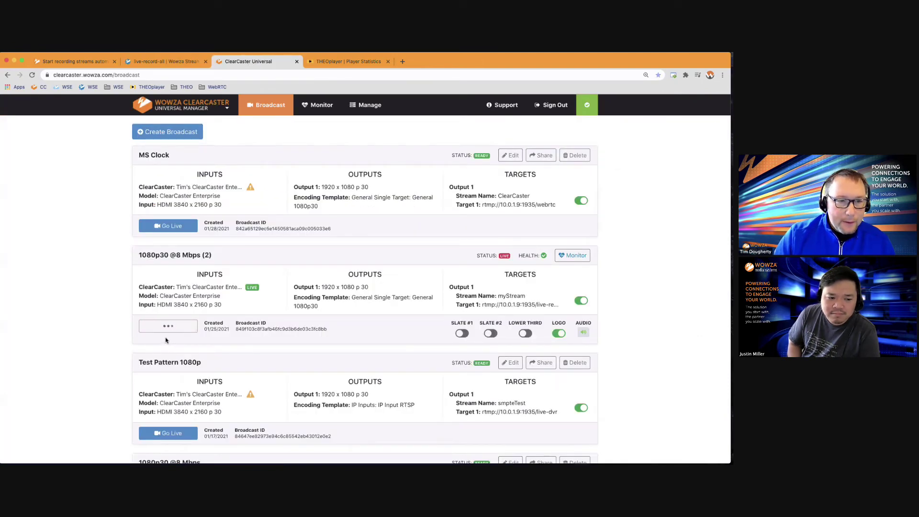
Step: Return to Wowza Streaming Engine Manager and restart the live-record-all application so the saved properties take effect
click(172, 61)
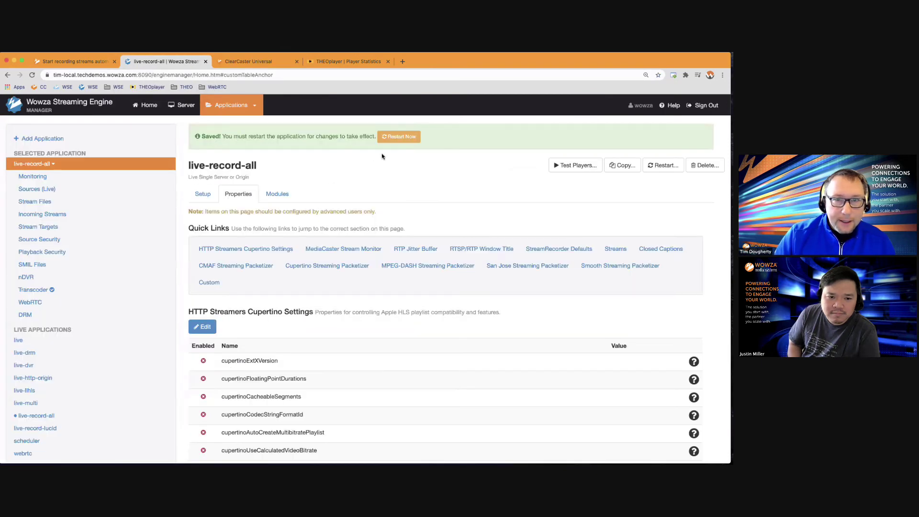
click(399, 136)
click(468, 185)
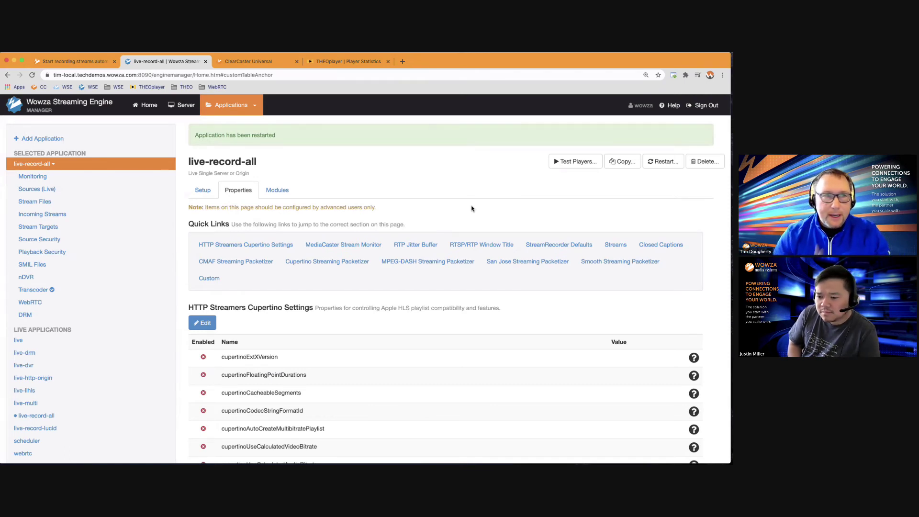
Step: Look back over the module documentation's properties and installation sections, and open live-record-all's Incoming Streams page in the Engine Manager
click(82, 63)
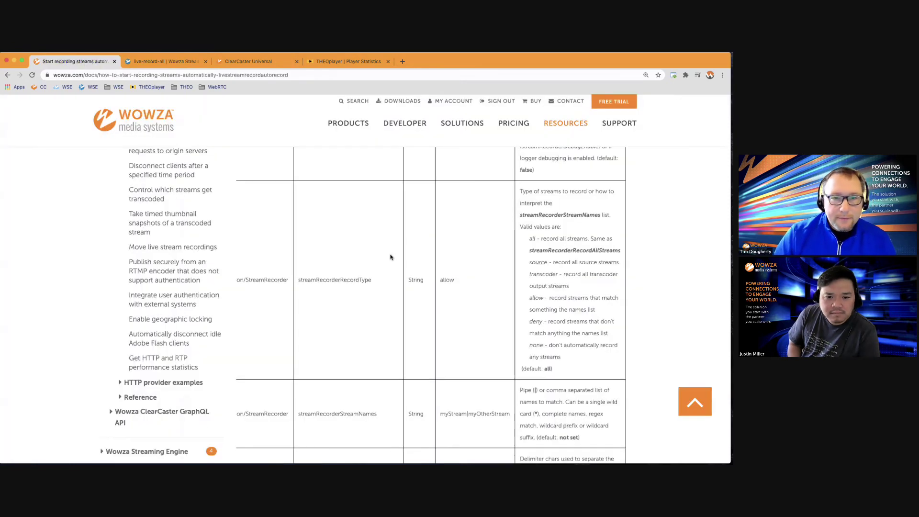
scroll(402, 261, up, 6)
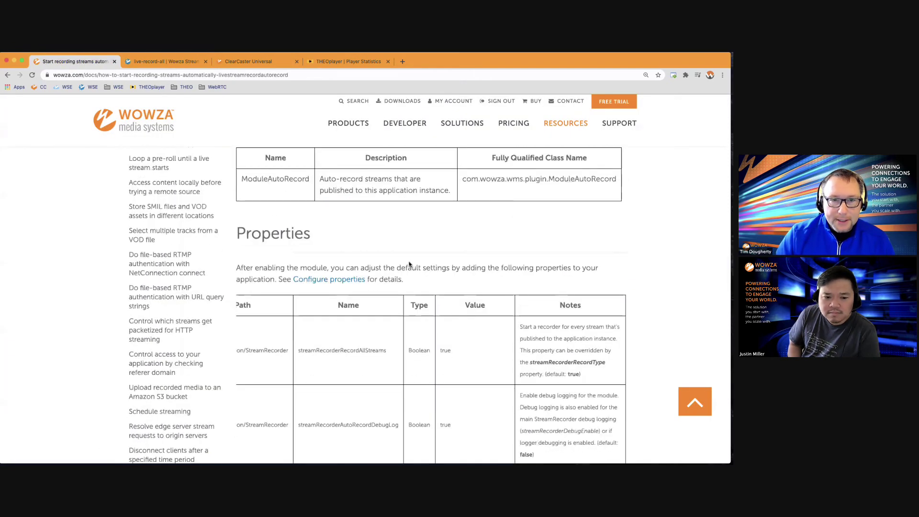
scroll(409, 264, up, 6)
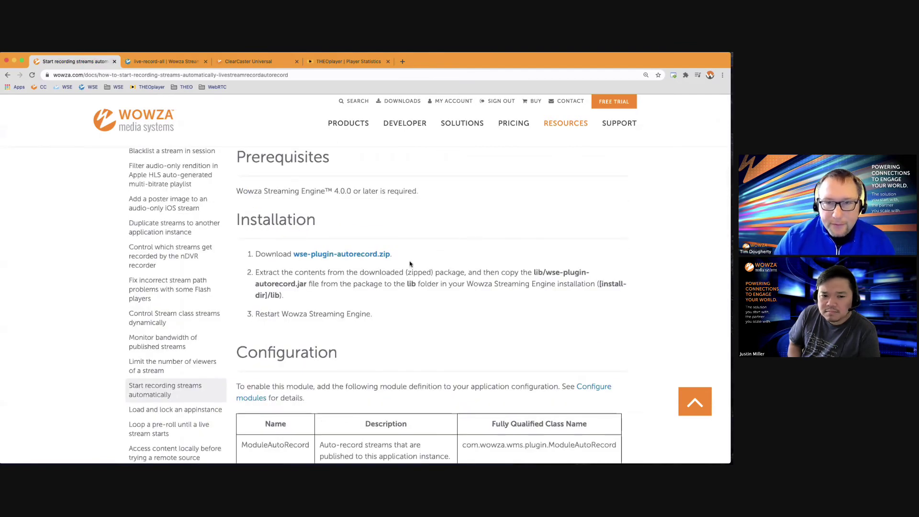
click(165, 61)
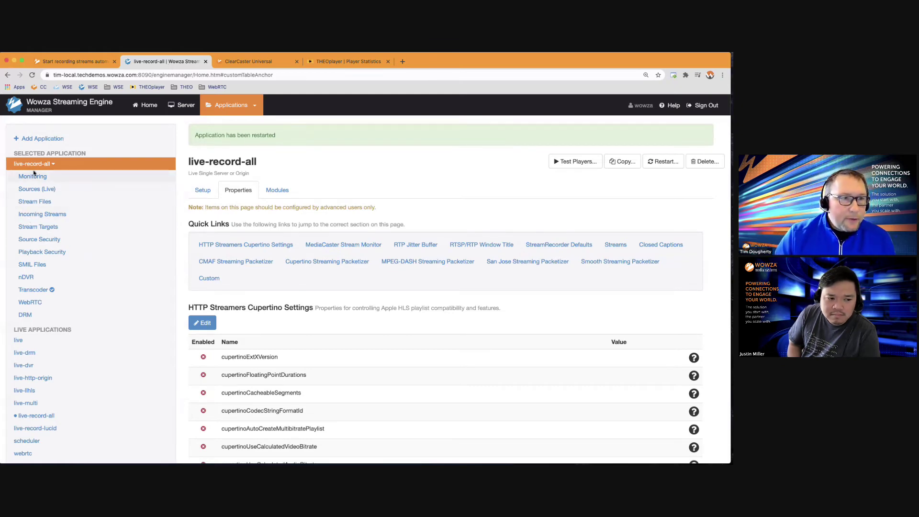
click(34, 214)
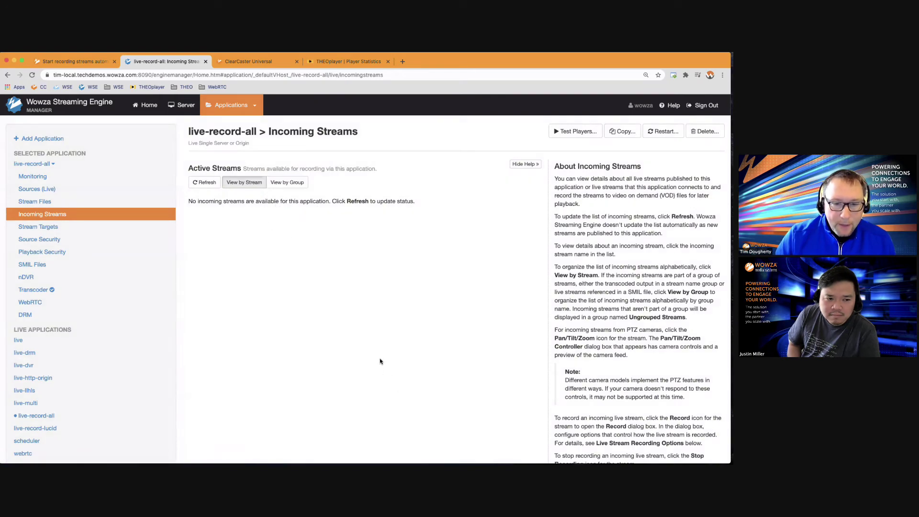
Step: Switch to the terminal and change the working directory to /usr/local/WowzaStreamingEngine/content/recordings
key(super+Tab)
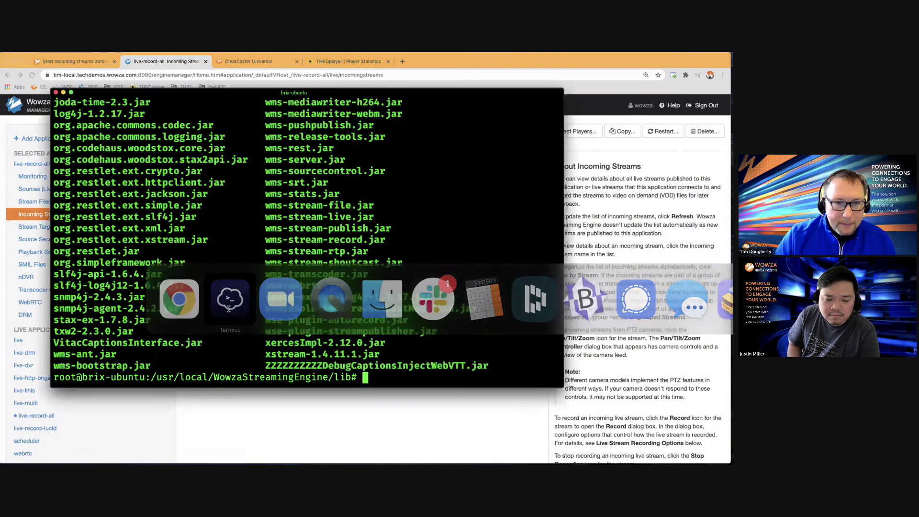
text(cd ..)
key(Return)
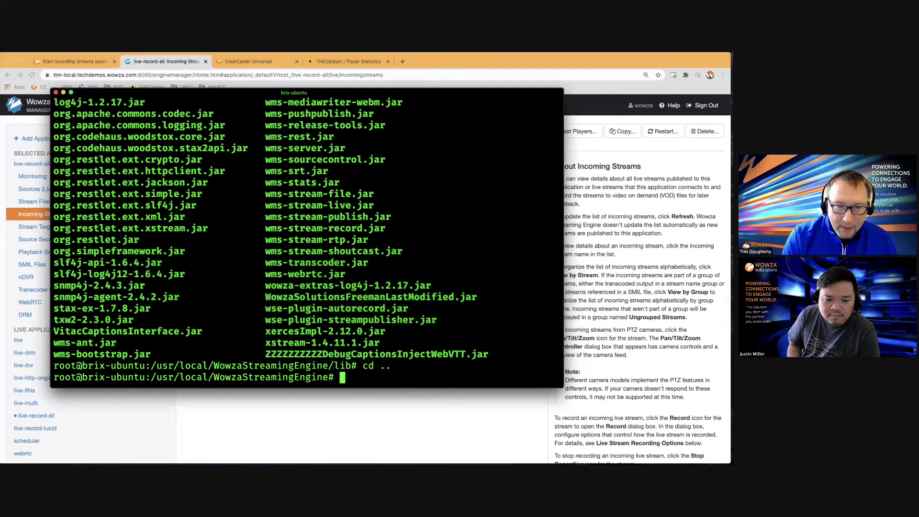
text(cd cont)
key(Tab)
key(Return)
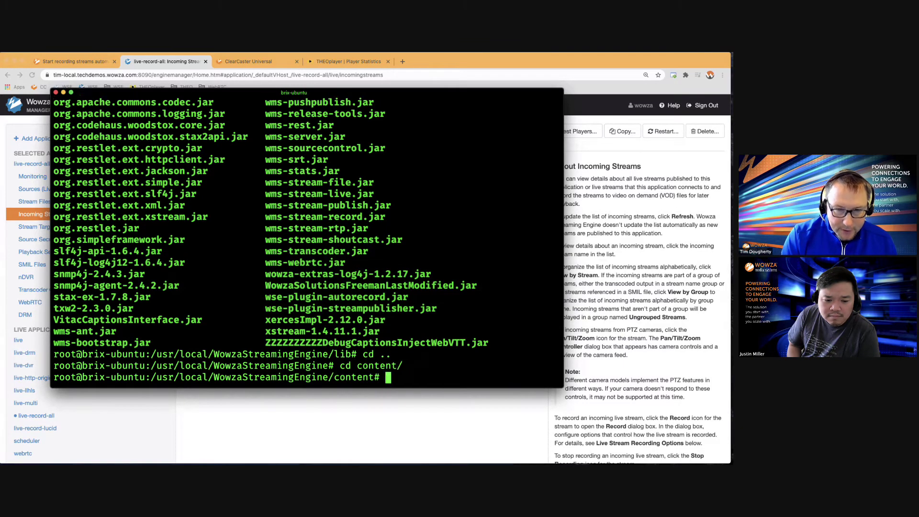
text(cd recording)
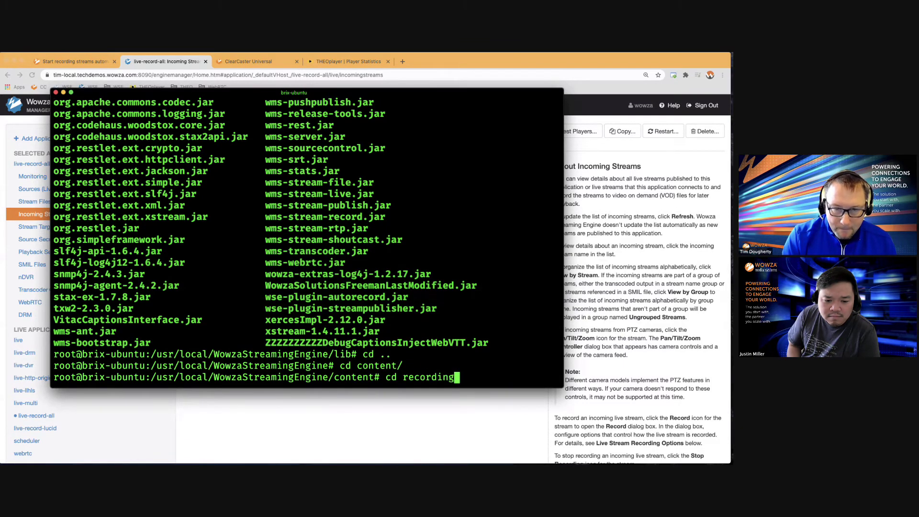
text(s)
key(Return)
Step: List the contents of the recordings directory, clear the terminal output, and list the directory again
text(ls)
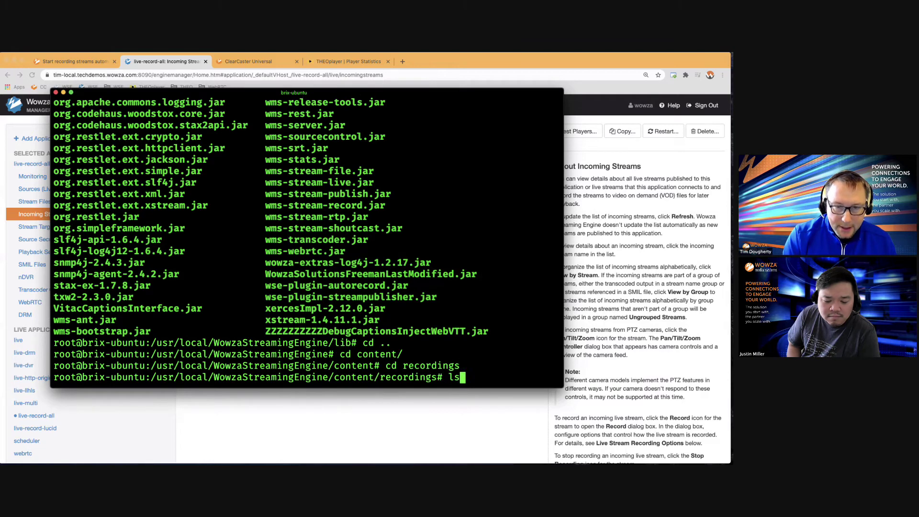
key(Return)
text(clerar)
key(BackSpace)
key(BackSpace)
key(BackSpace)
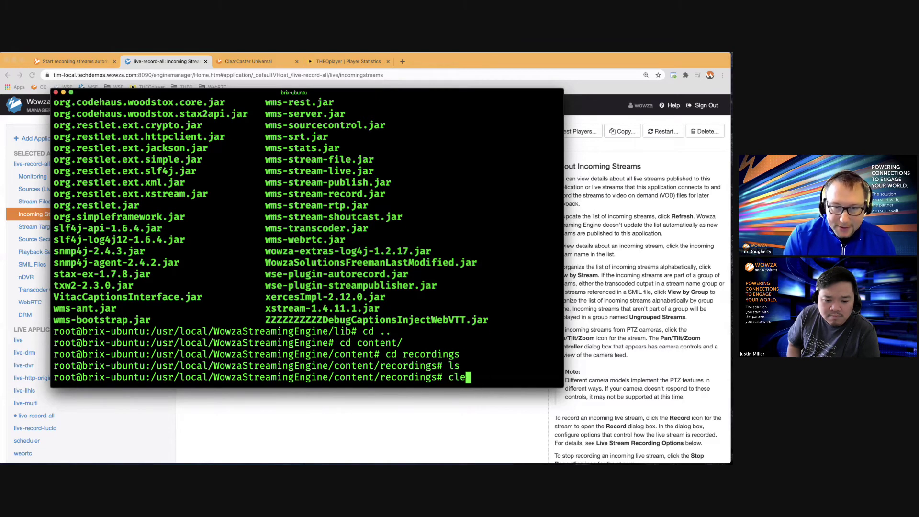
text(ar)
key(Return)
text(ls)
key(Return)
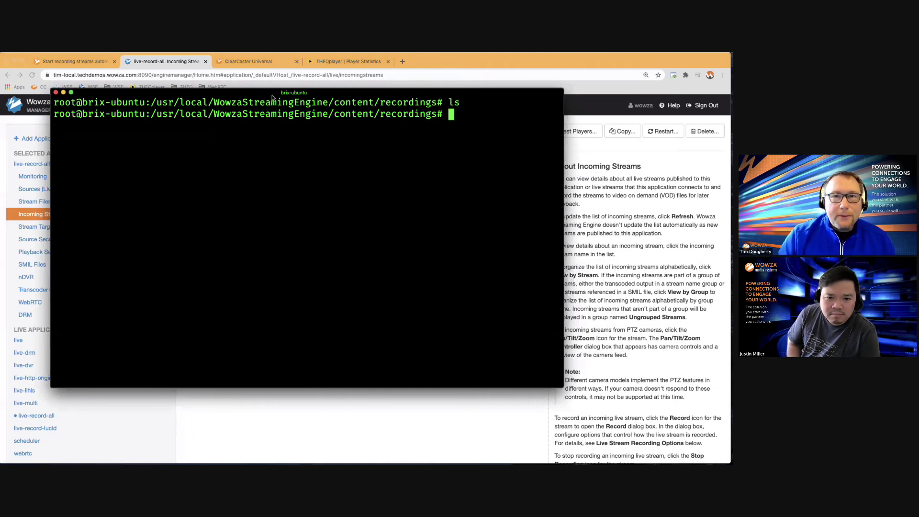
Step: Switch back to ClearCaster in the browser and start the 1080p30 @8 Mbps (2) broadcast
click(177, 62)
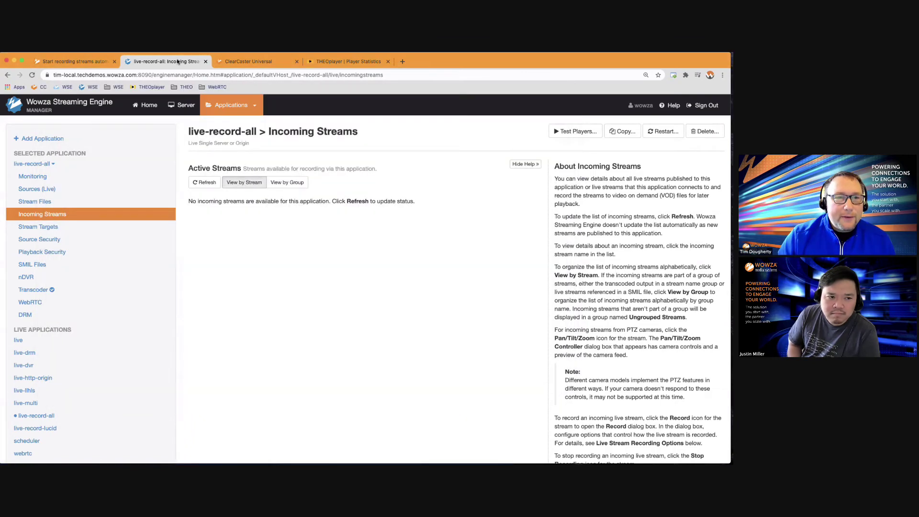
click(235, 62)
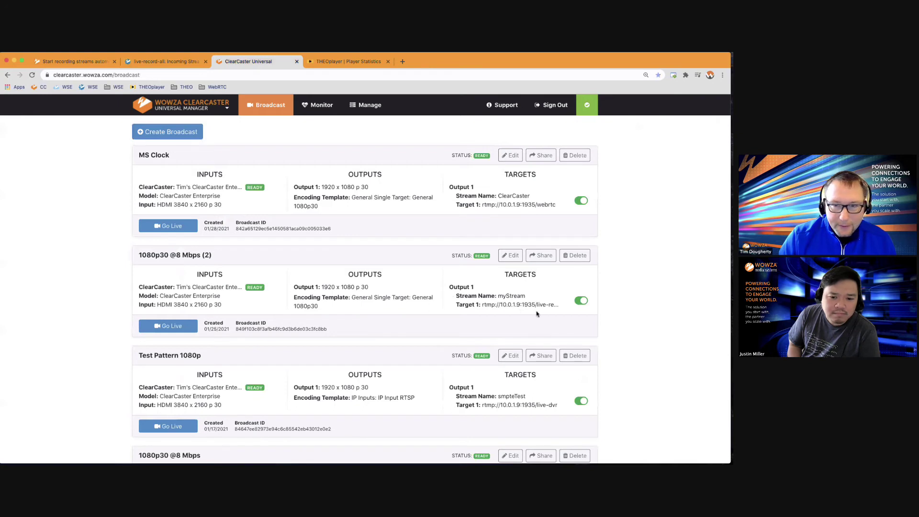
click(165, 326)
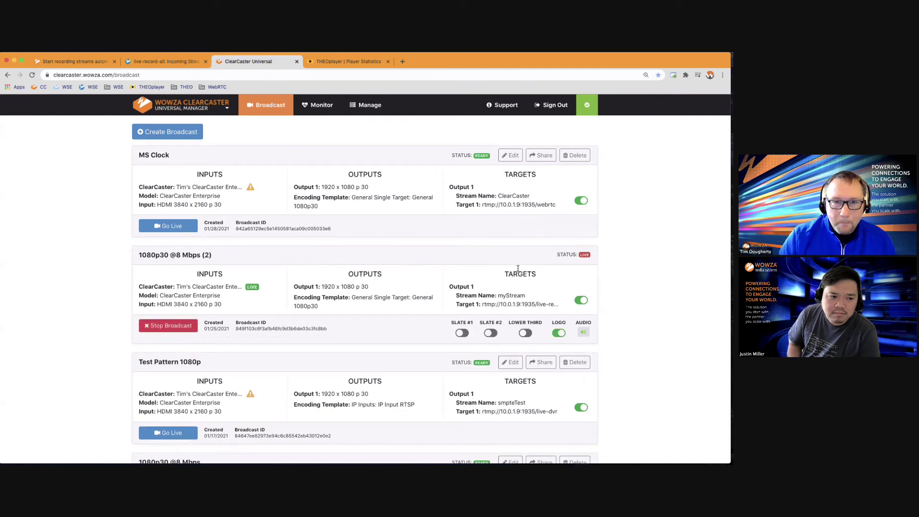
Step: Check the live broadcast's monitoring page in ClearCaster and refresh the incoming streams of live-record-all in the Engine Manager
click(322, 106)
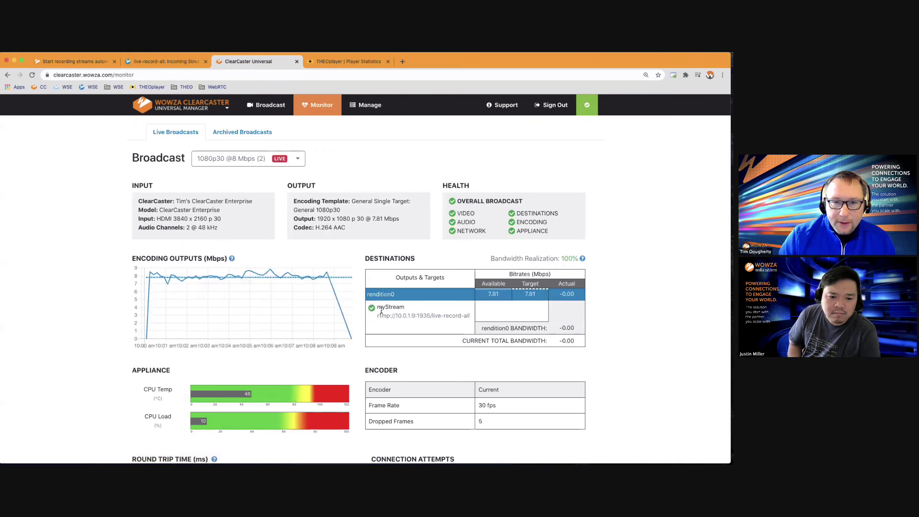
click(148, 61)
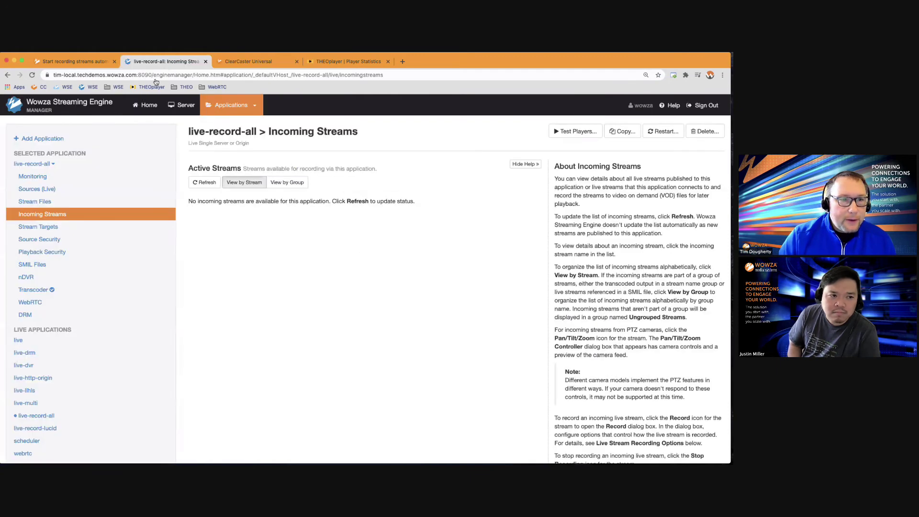
click(206, 183)
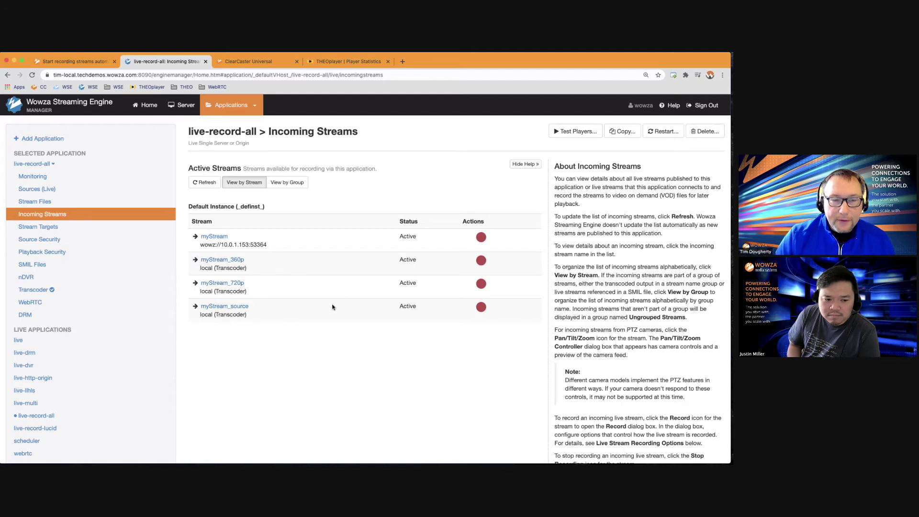
Step: Return to the terminal and list the recordings directory while the broadcast is live
key(super+Tab)
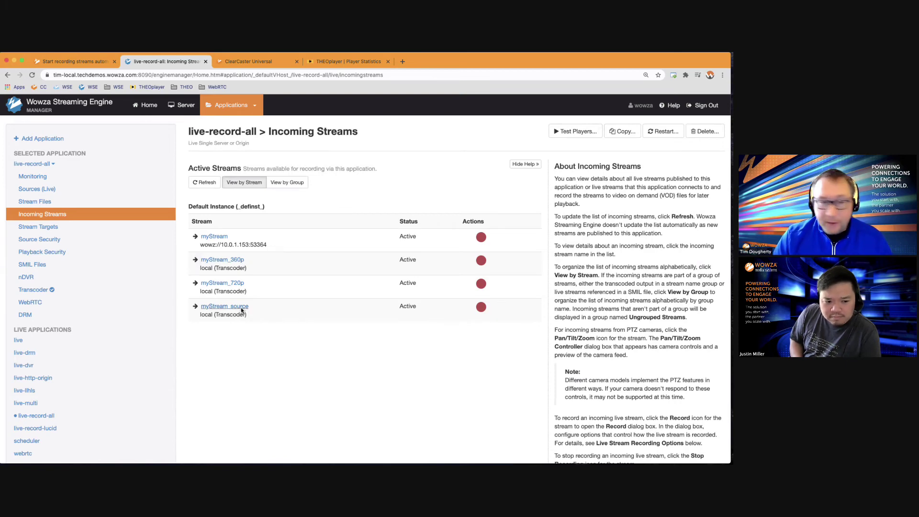
key(super+Tab)
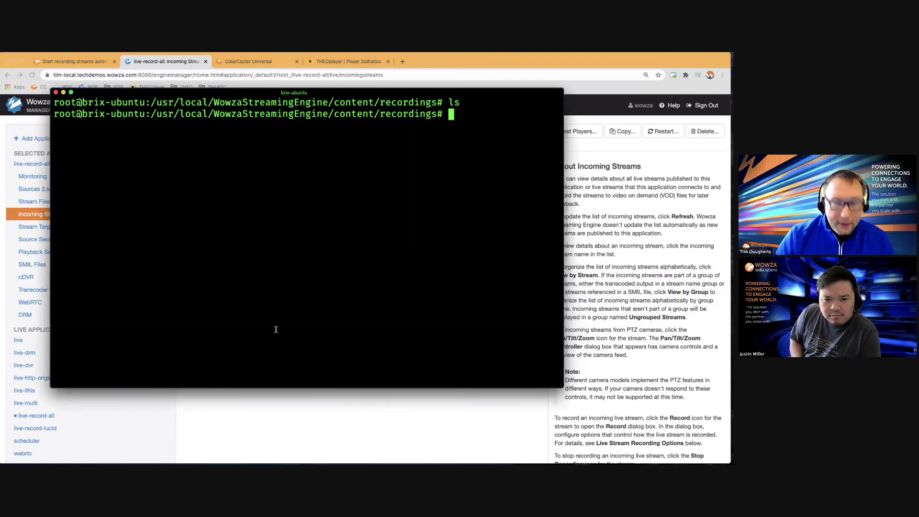
text(ls)
key(Return)
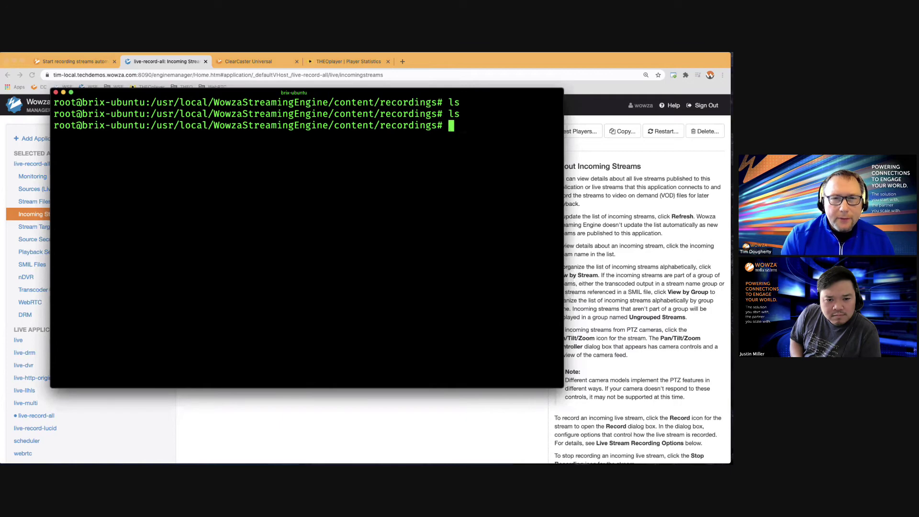
Step: Move up to the parent content directory in the terminal and list its contents
text(cd ..)
key(Return)
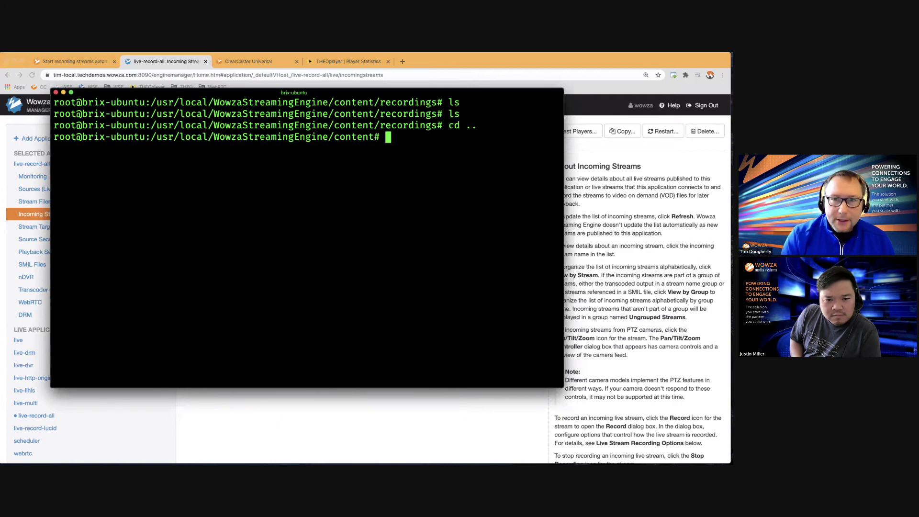
text(ld)
key(Return)
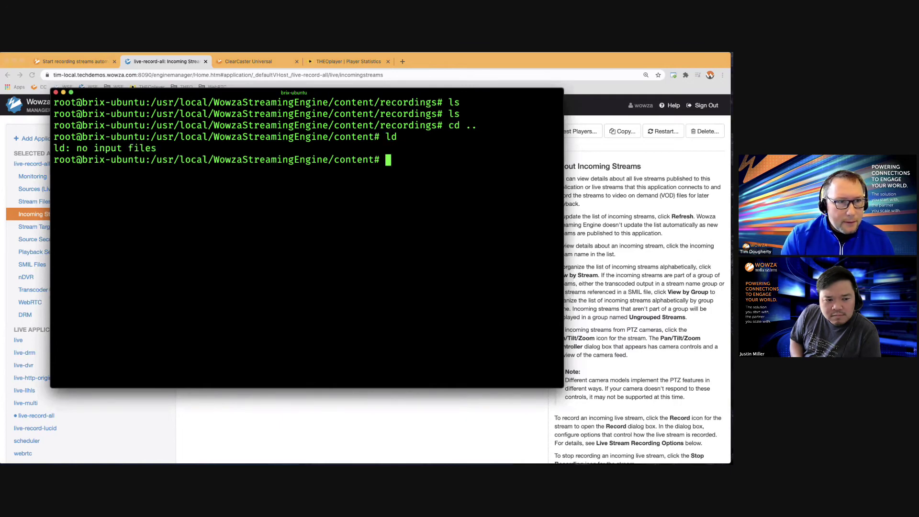
text(ls)
key(Return)
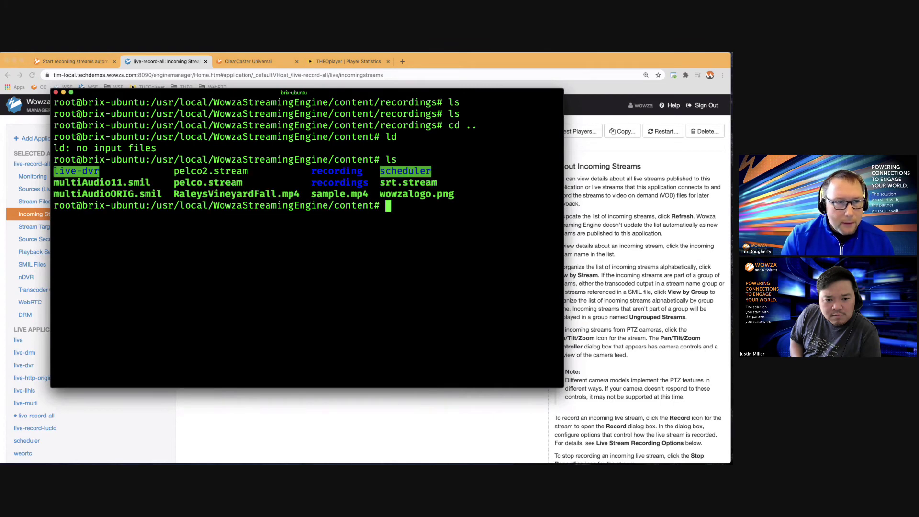
Step: Change back into the recordings directory and list its contents
text(cd rec)
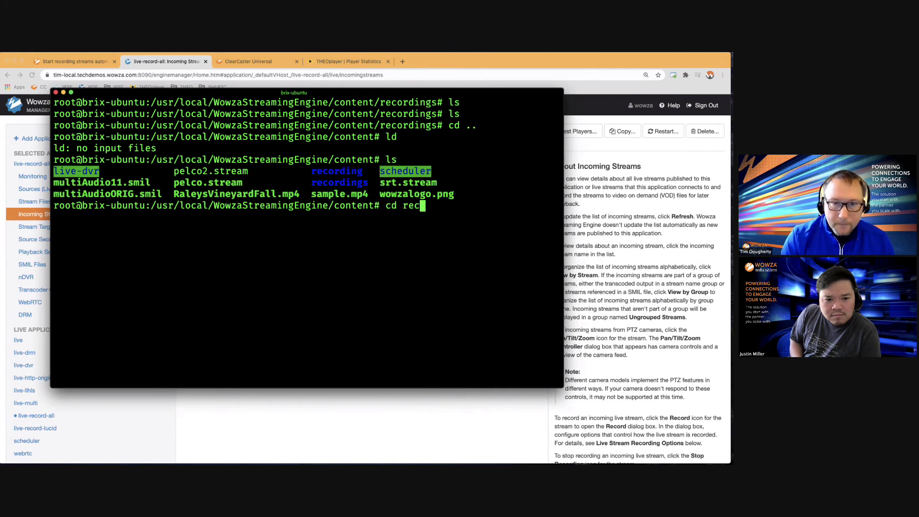
text(ordings)
key(Tab)
key(Return)
text(ls)
key(Return)
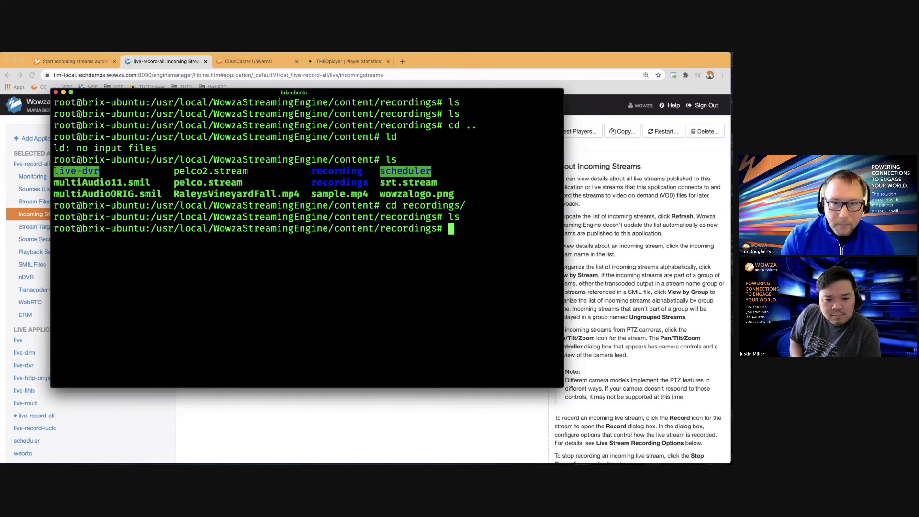
Step: Switch to ClearCaster in the browser and stop the live 1080p30 @8 Mbps (2) broadcast
click(283, 434)
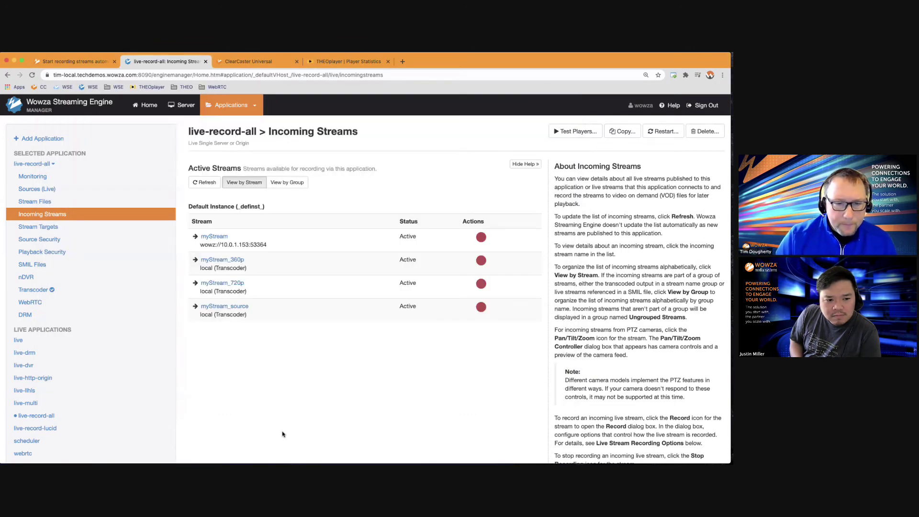
click(262, 61)
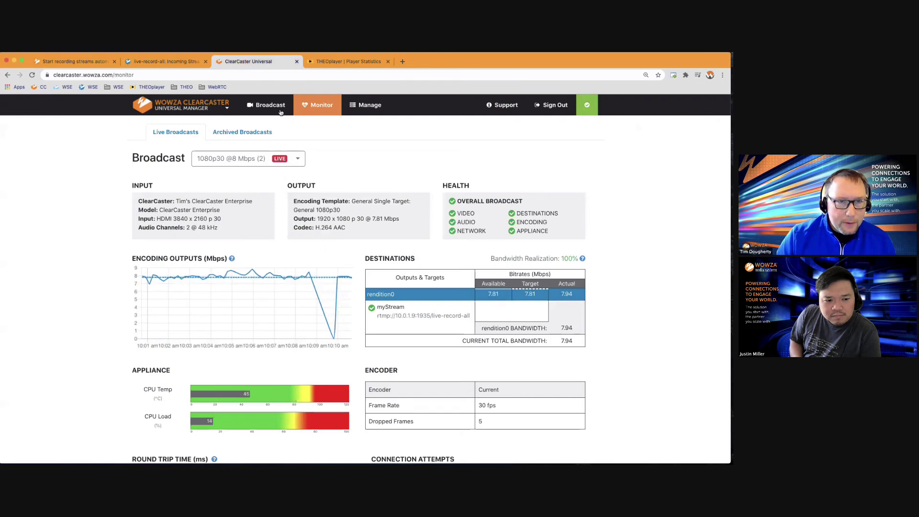
click(261, 106)
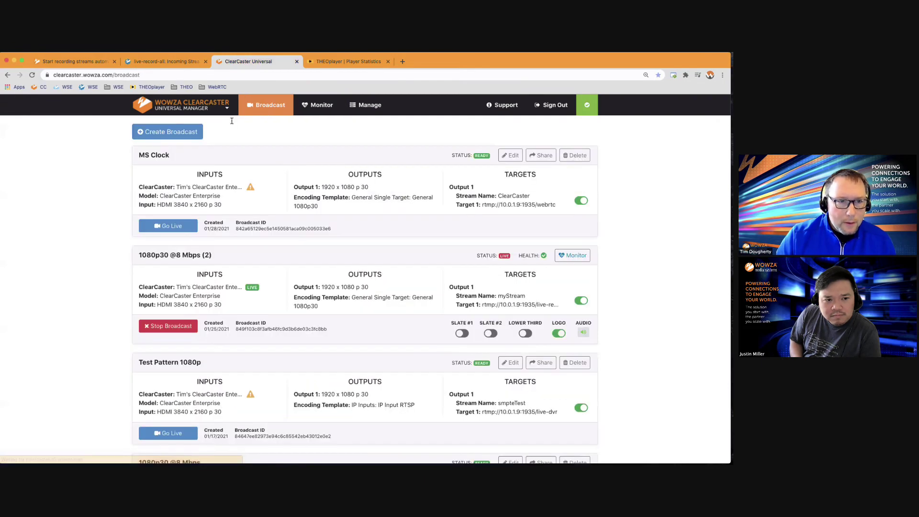
click(160, 326)
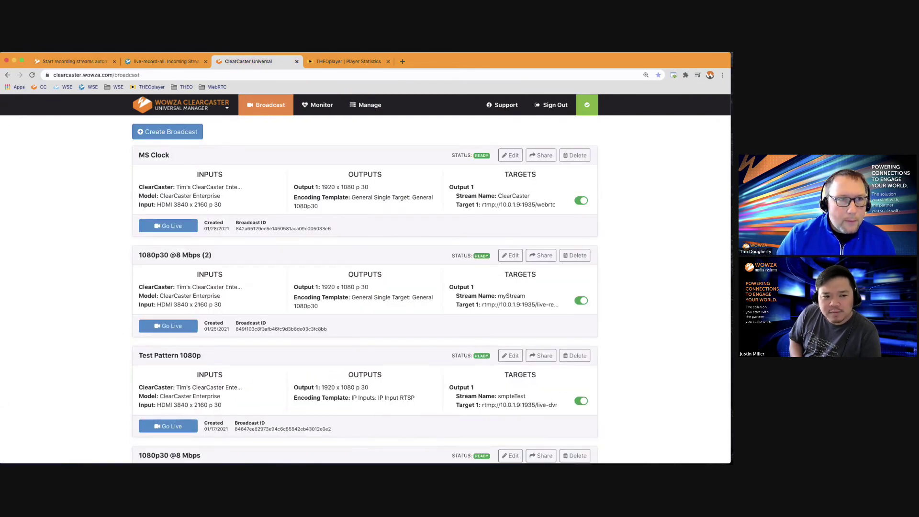
Step: Return to the Engine Manager and restart the Wowza Streaming Engine server from its server setup
click(145, 62)
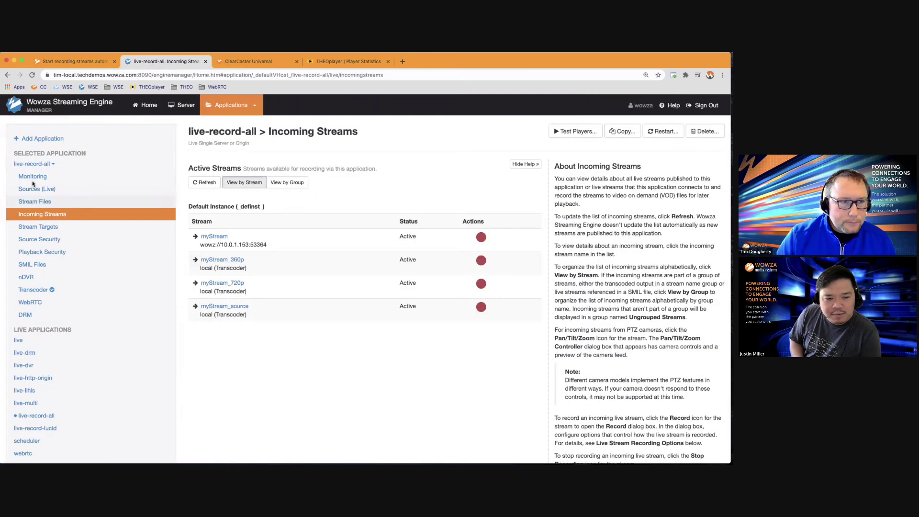
click(31, 165)
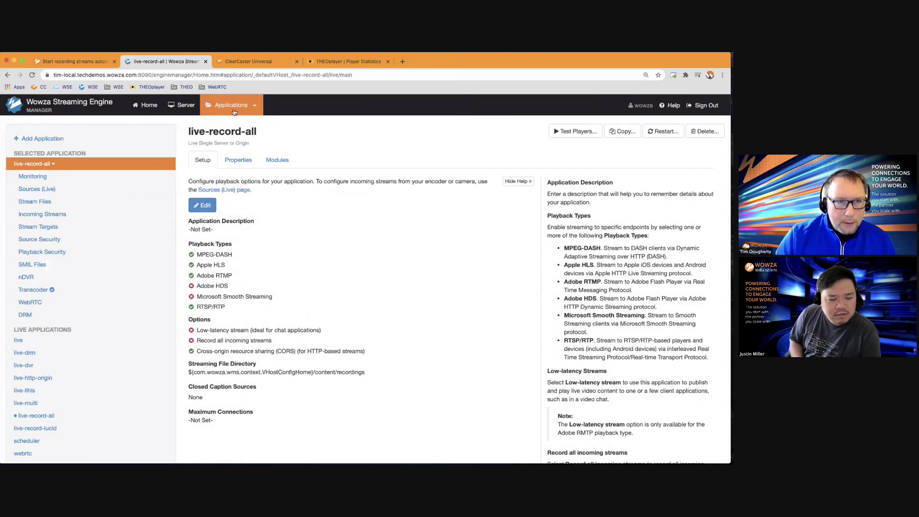
click(177, 106)
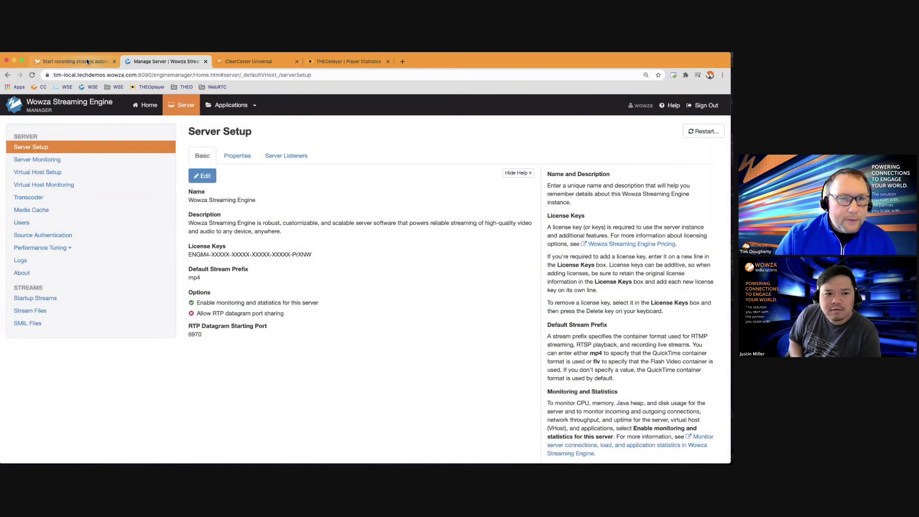
click(86, 59)
click(160, 63)
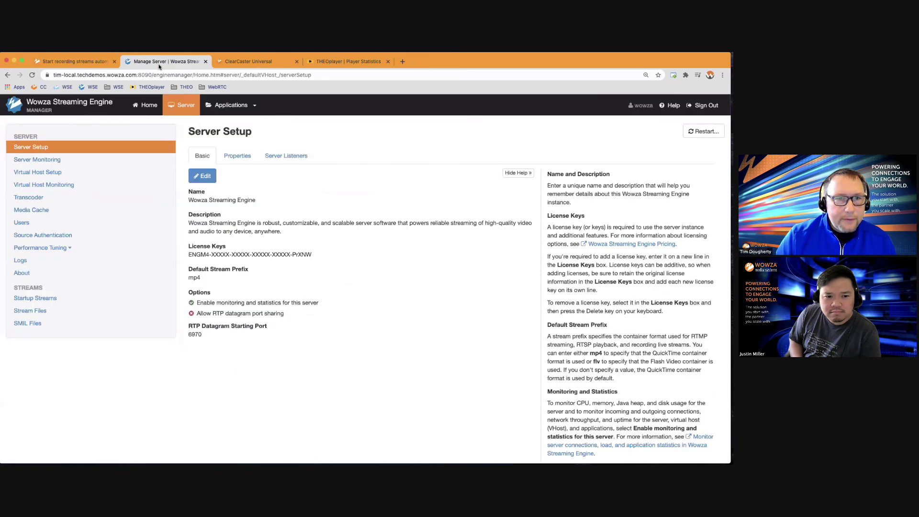
click(702, 131)
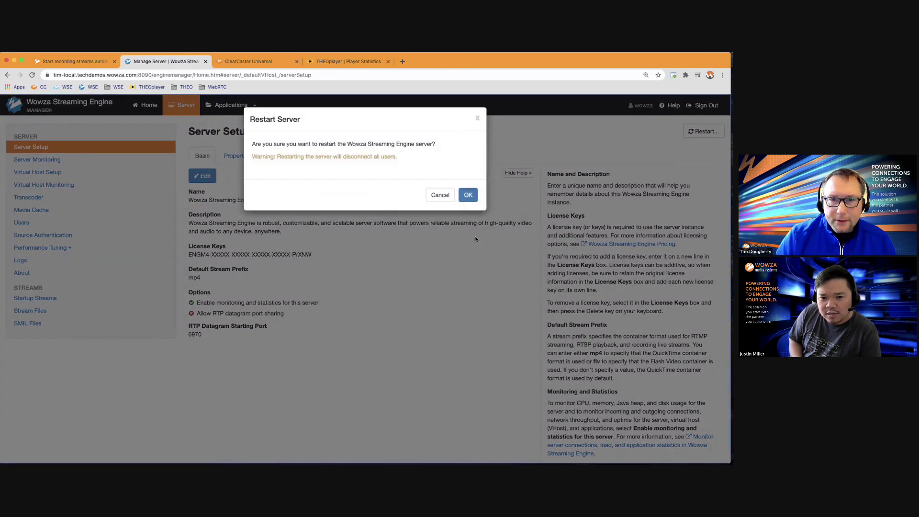
key(Return)
Step: Switch to the Termius terminal, list the recordings directory and clear the output
key(super+Tab)
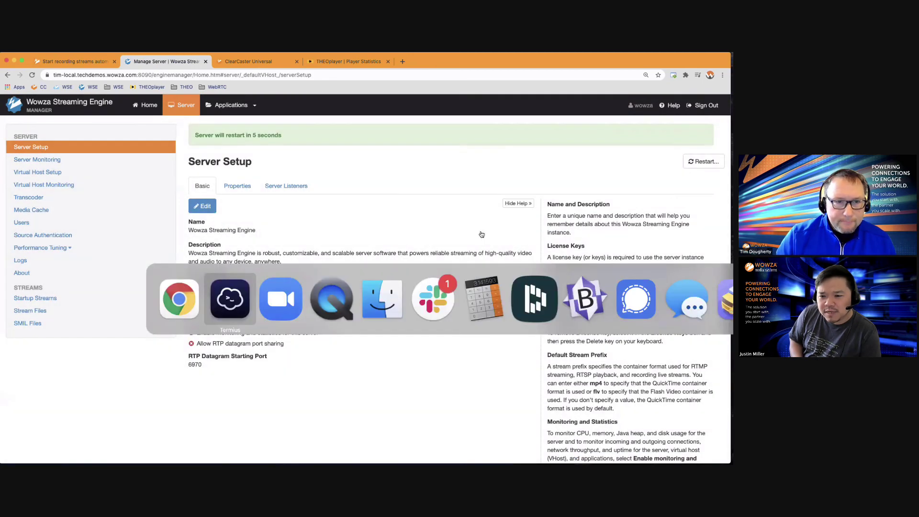
text(ls)
key(Return)
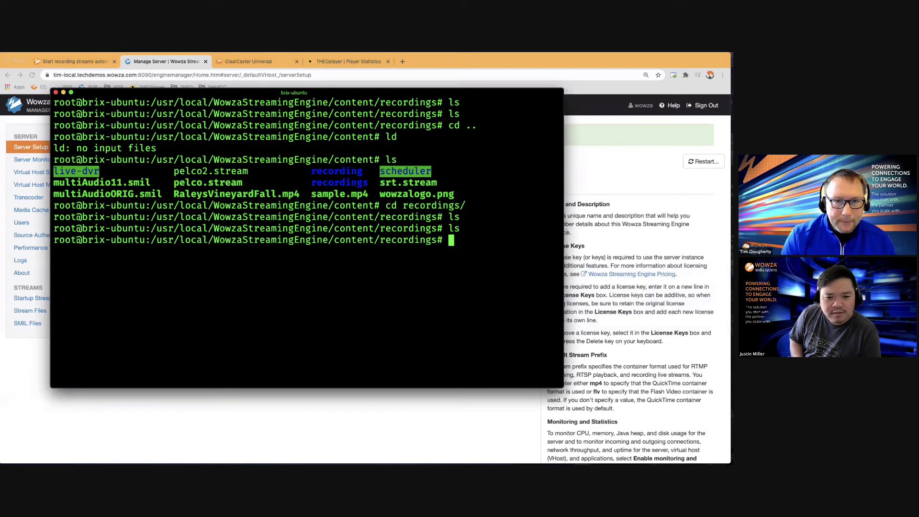
text(clear)
key(Return)
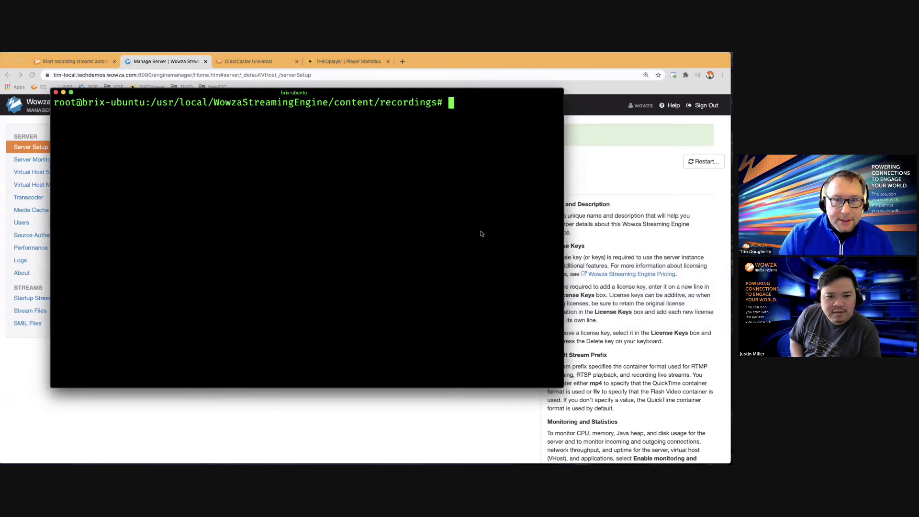
Step: Open the incoming streams of live-record-all in the Engine Manager and start the 1080p30 @8 Mbps (2) broadcast in ClearCaster
key(super+Tab)
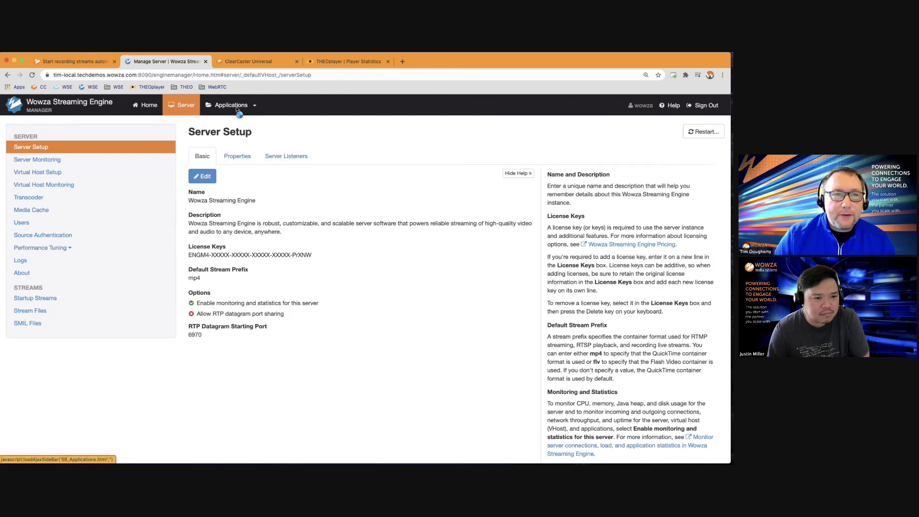
click(231, 105)
click(108, 214)
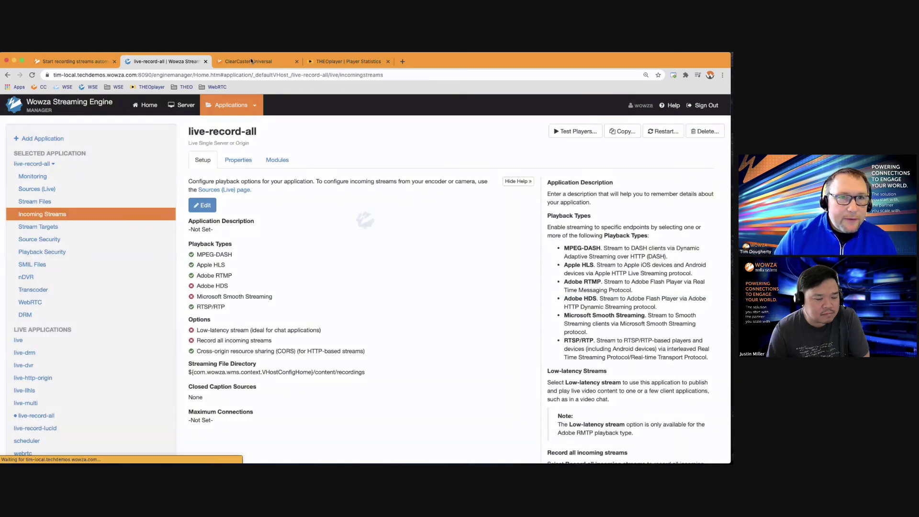
key(ctrl+Tab)
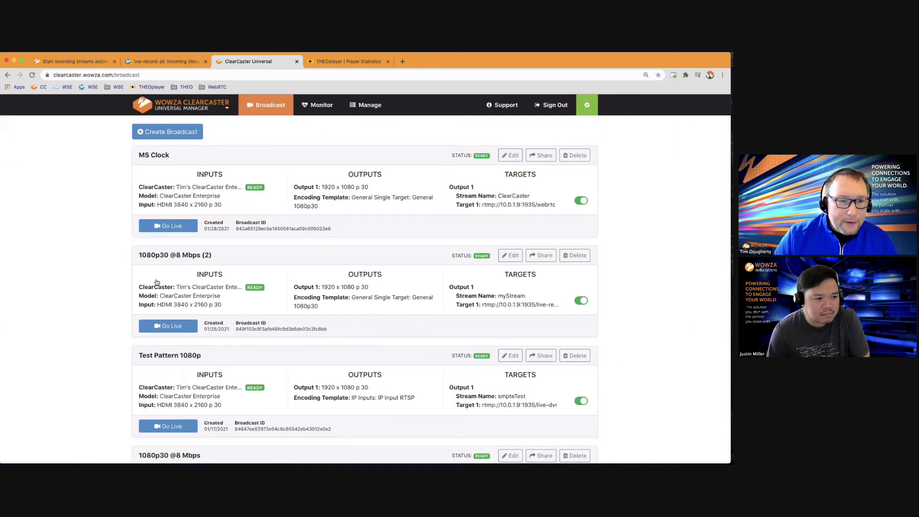
click(174, 328)
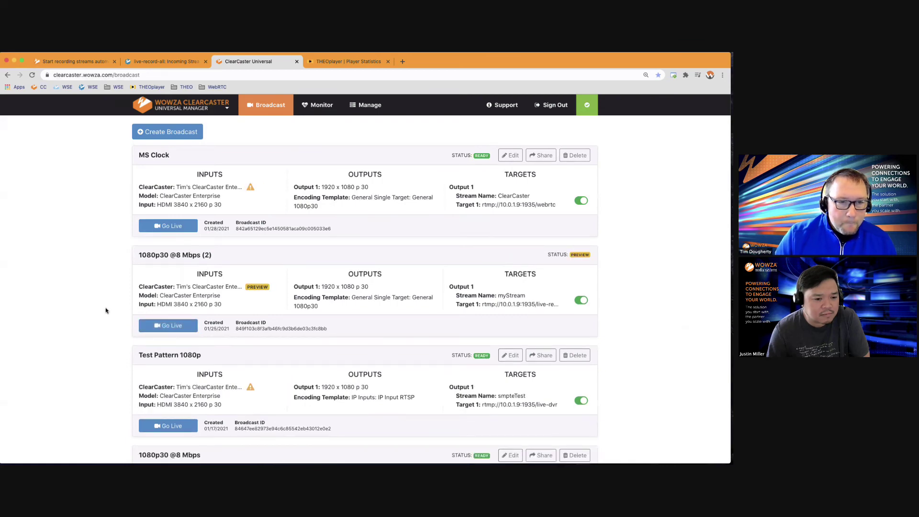
Step: Go back to the Engine Manager and refresh live-record-all's incoming streams to check each stream's recording status
click(177, 61)
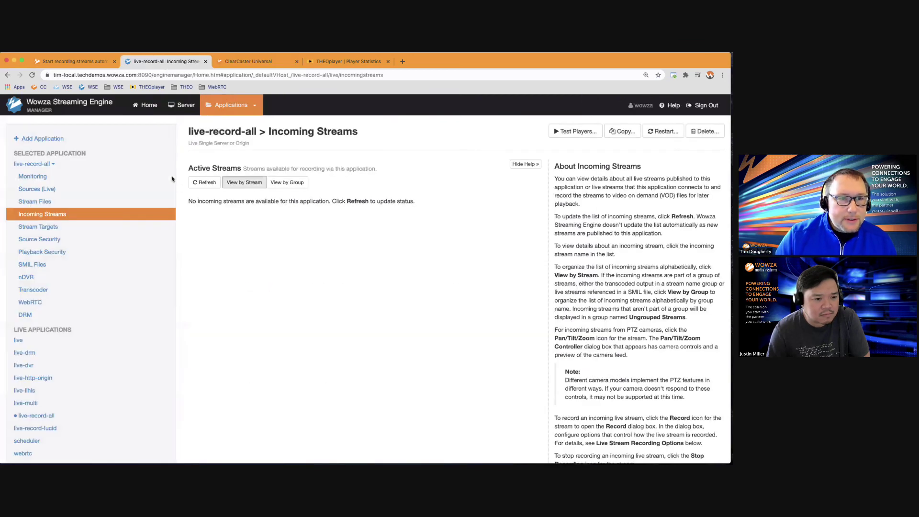
click(203, 186)
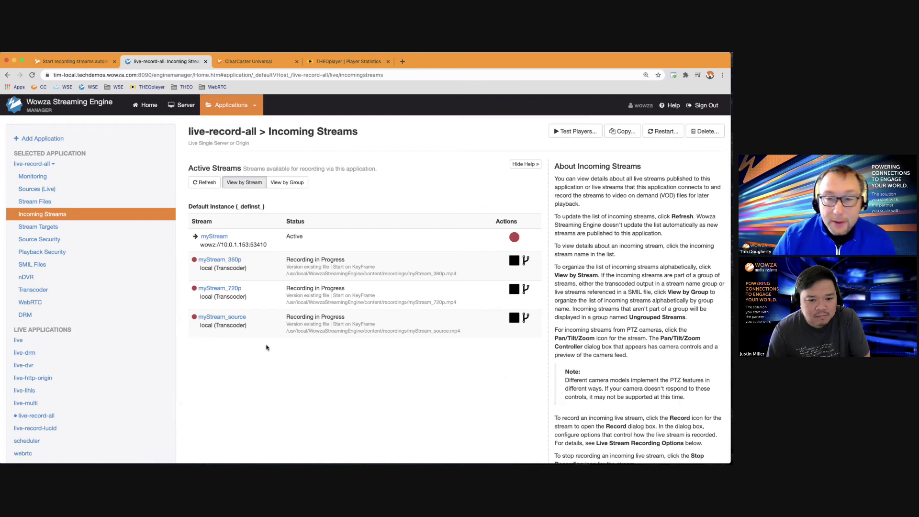
click(198, 184)
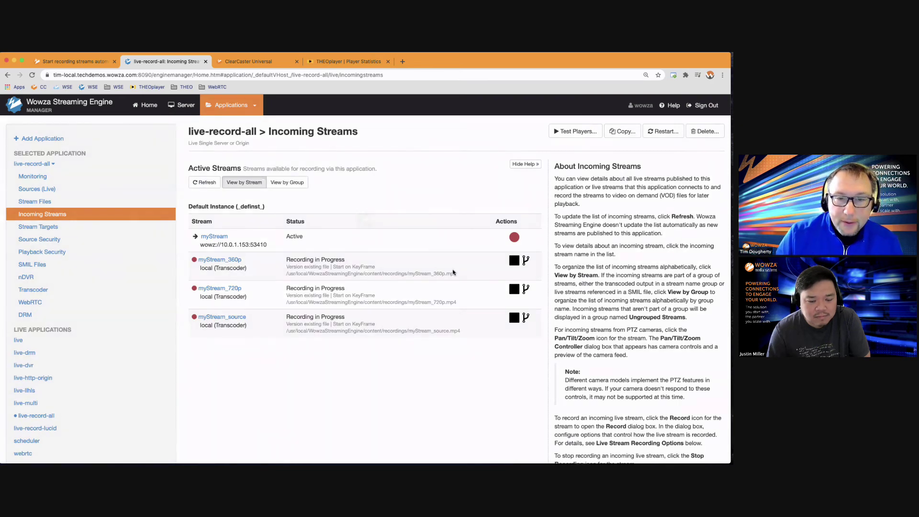
Step: Switch to the Termius terminal and list the recording files while the broadcast is running
key(super+Tab)
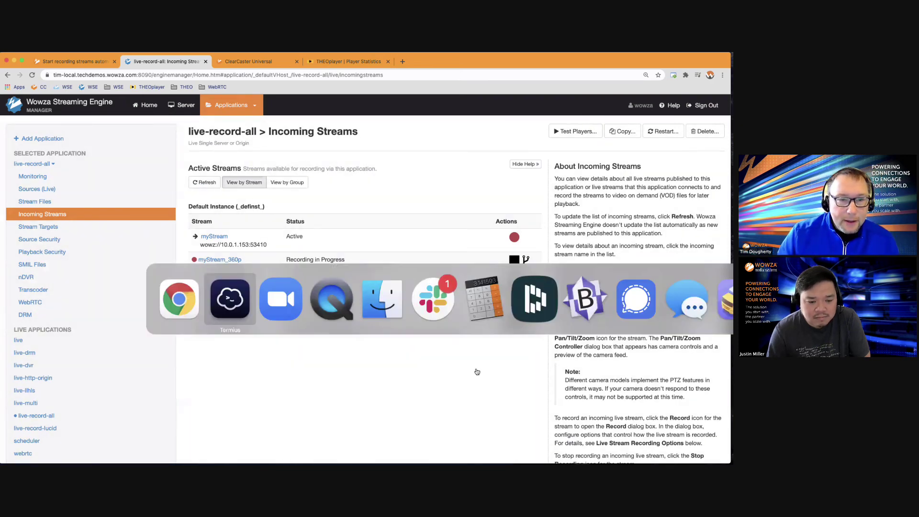
text(ls)
key(Return)
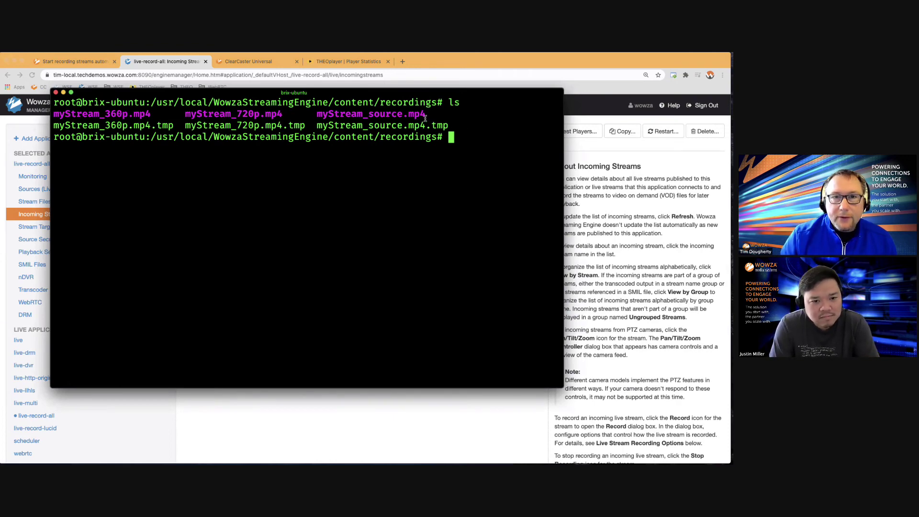
Step: Return to ClearCaster in Chrome and end the running 1080p30 @8 Mbps (2) broadcast
key(super+Tab)
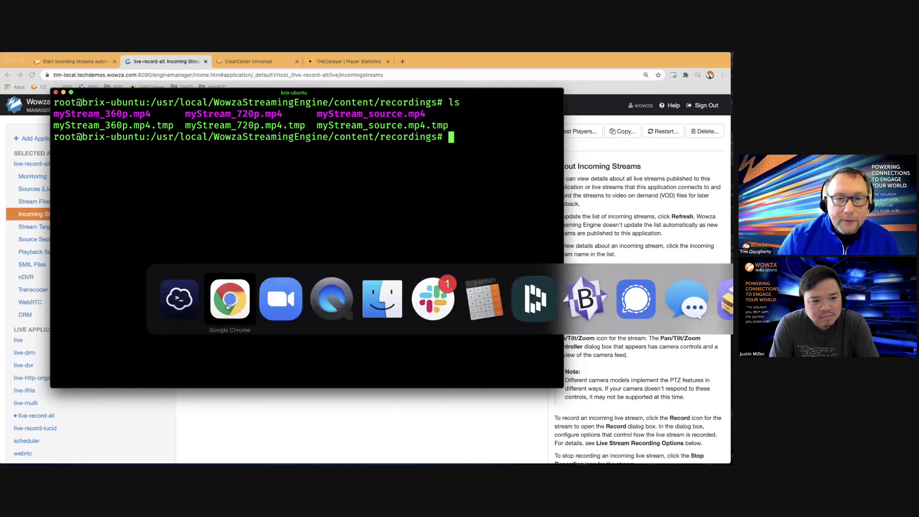
click(228, 307)
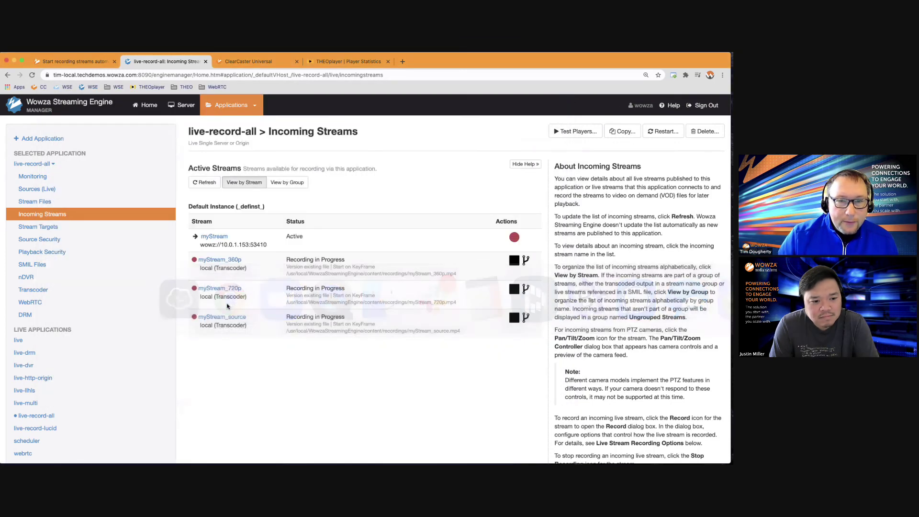
click(257, 62)
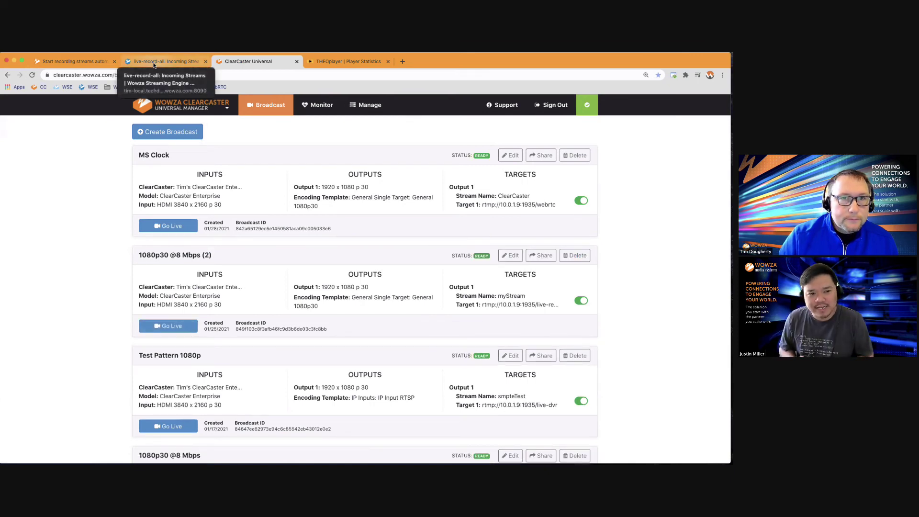
Step: Switch to the terminal and list the recordings directory again with the broadcast stopped
key(super+Tab)
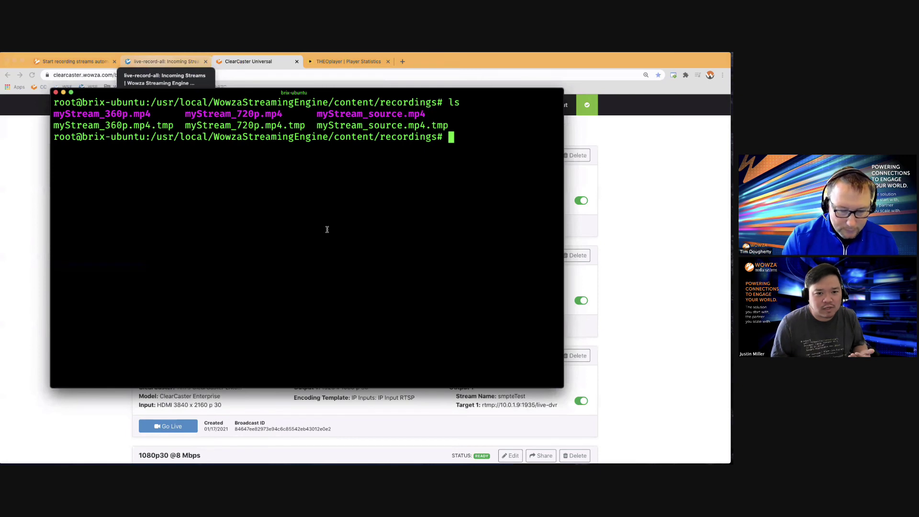
text(ls)
key(Return)
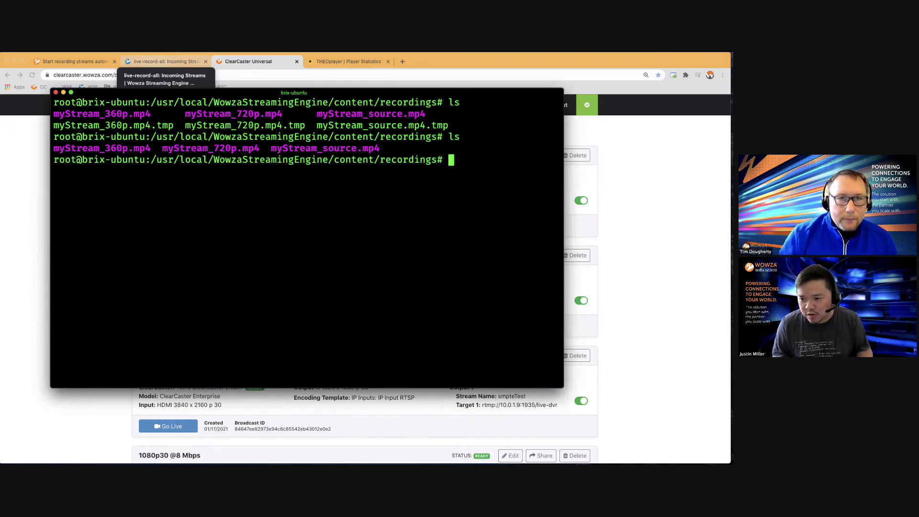
Step: Return to the browser and review the ModuleAutoRecord configuration and properties in the Wowza article on recording streams automatically
click(15, 160)
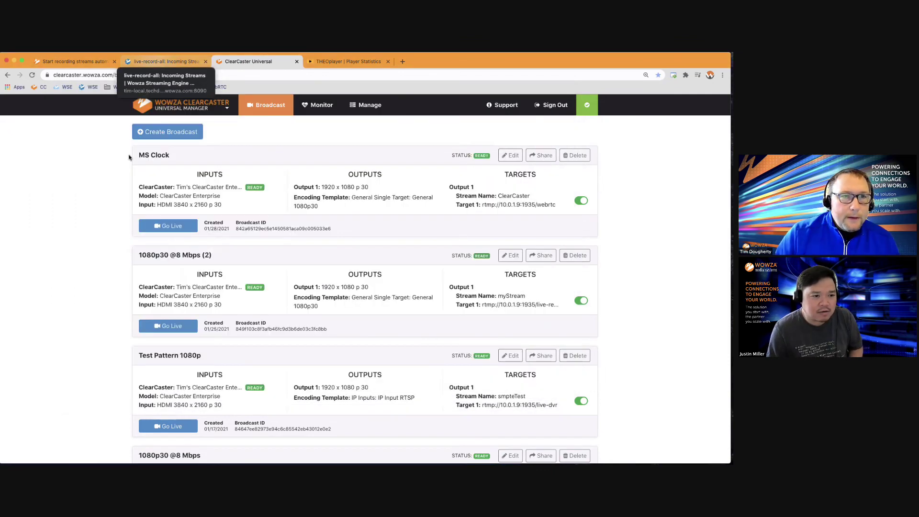
key(super+Tab)
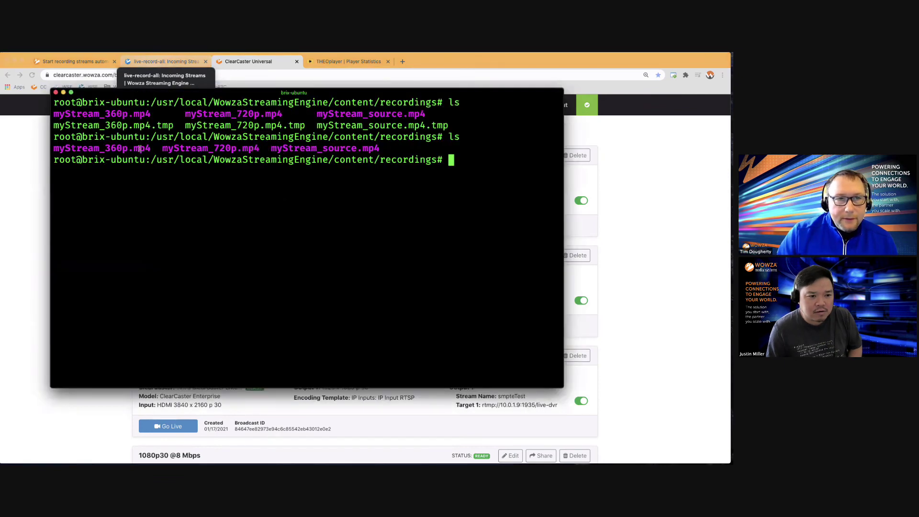
click(18, 179)
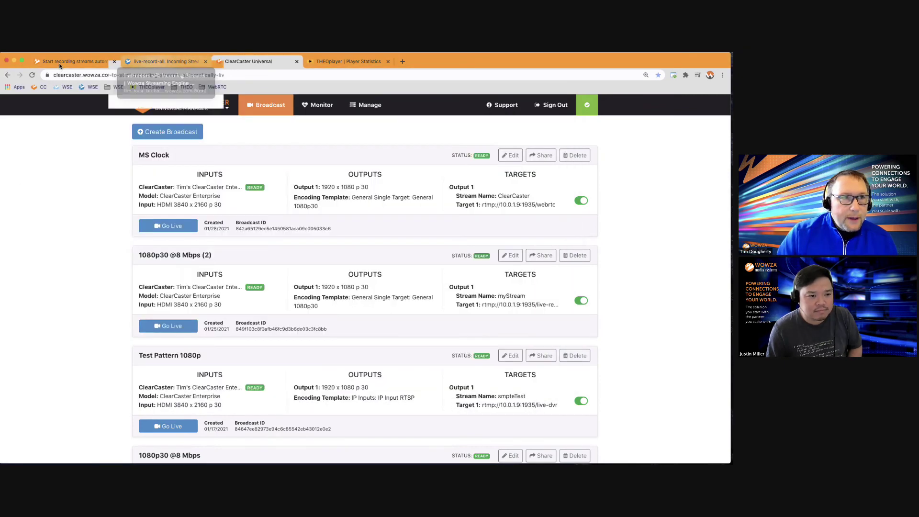
click(60, 65)
scroll(441, 356, down, 15)
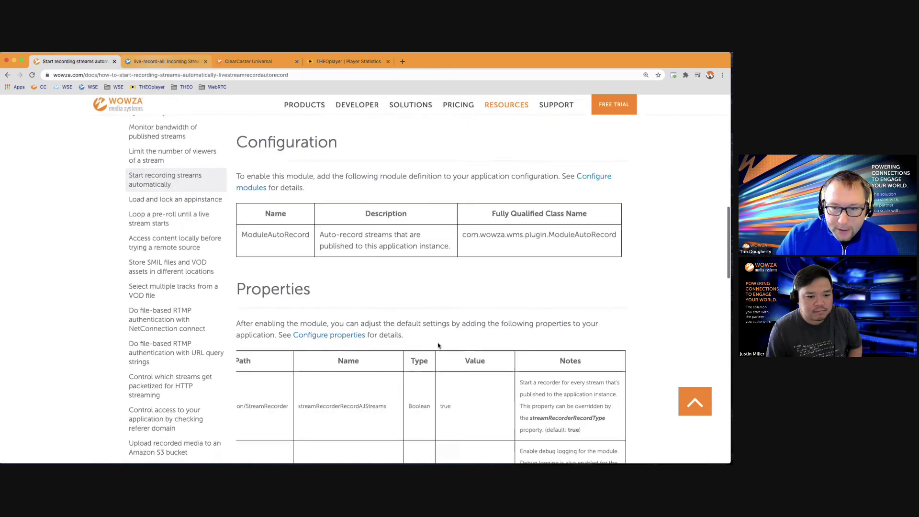
Step: Examine the all, source and allow values of streamRecorderRecordType in the article's properties table
scroll(455, 345, down, 3)
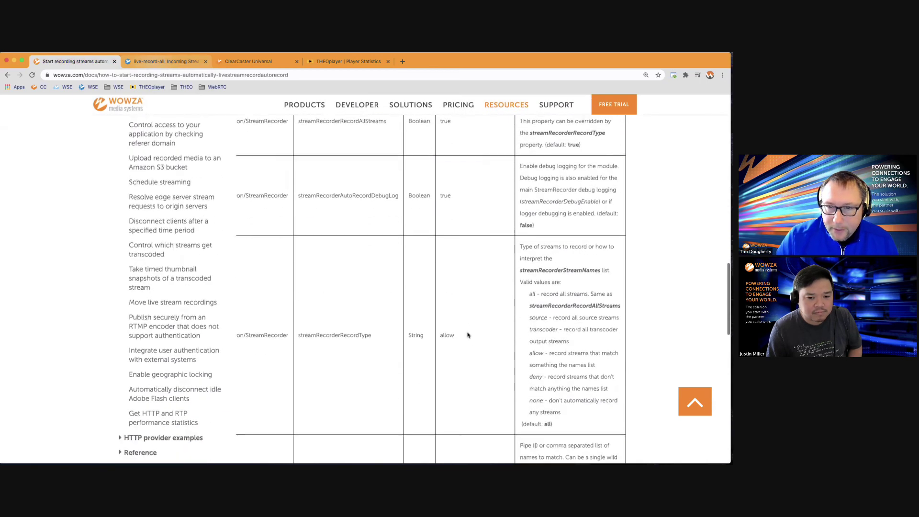
double_click(533, 270)
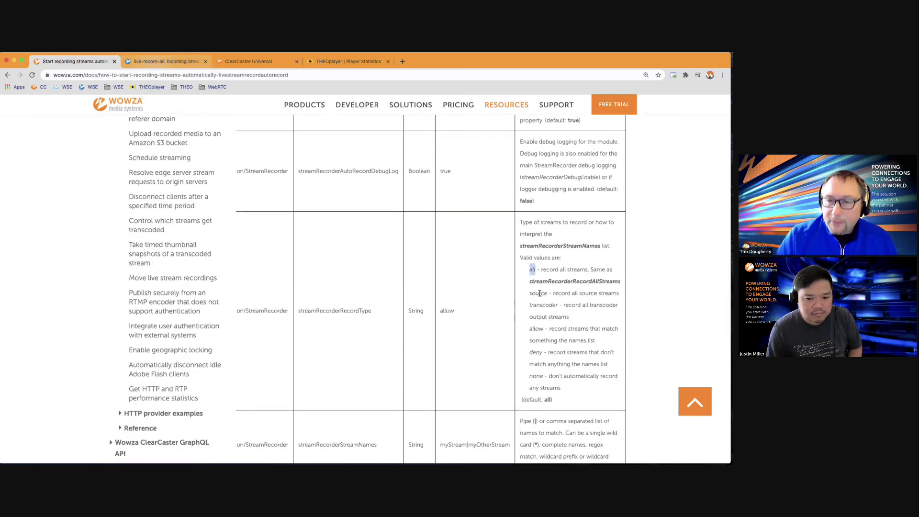
double_click(539, 293)
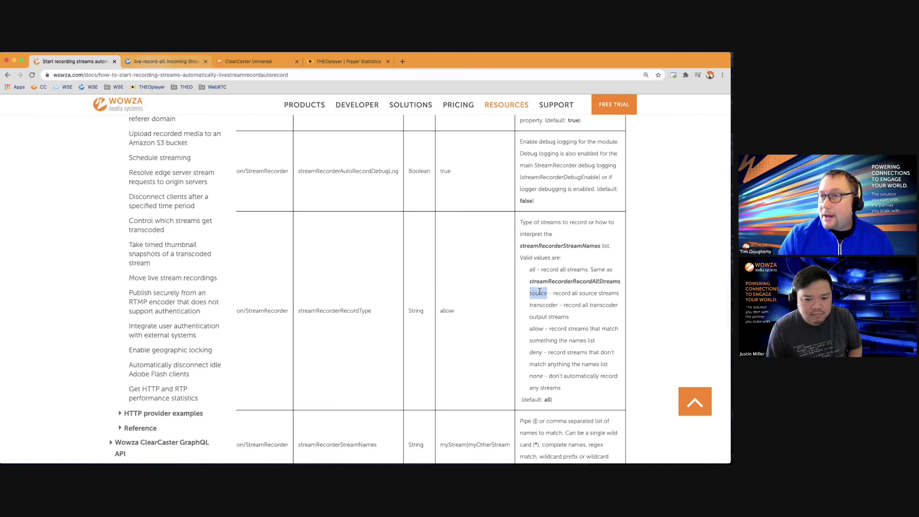
double_click(536, 329)
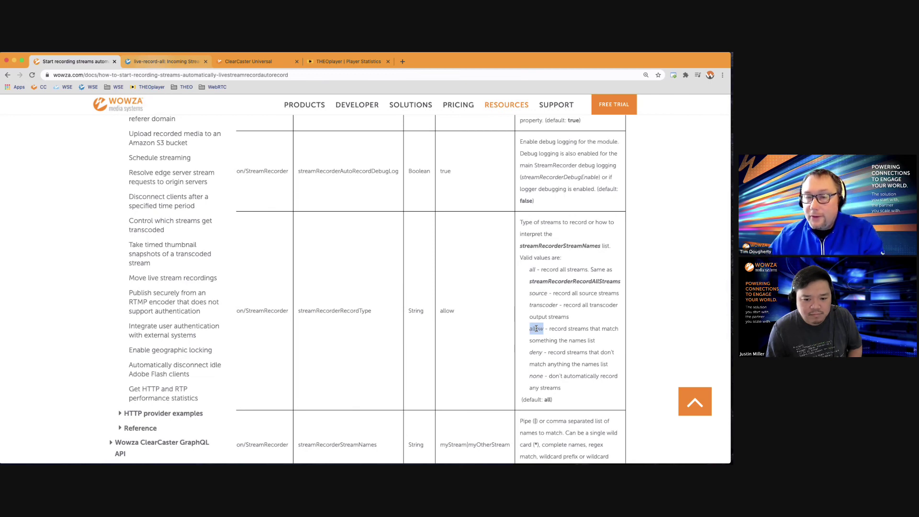
Step: Examine how the streamRecorderStreamNames value myStream|myOtherStream works with the allow and deny record types, and return to the article's beginning
scroll(536, 329, down, 3)
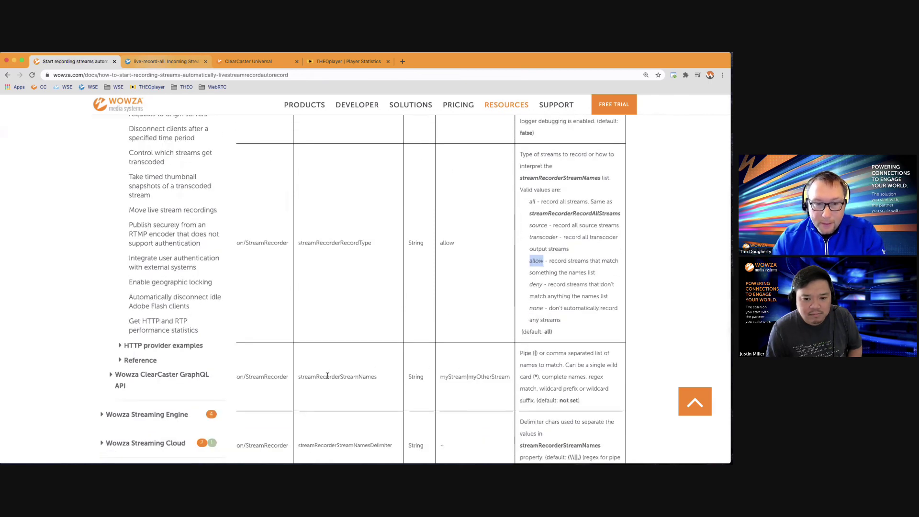
double_click(326, 377)
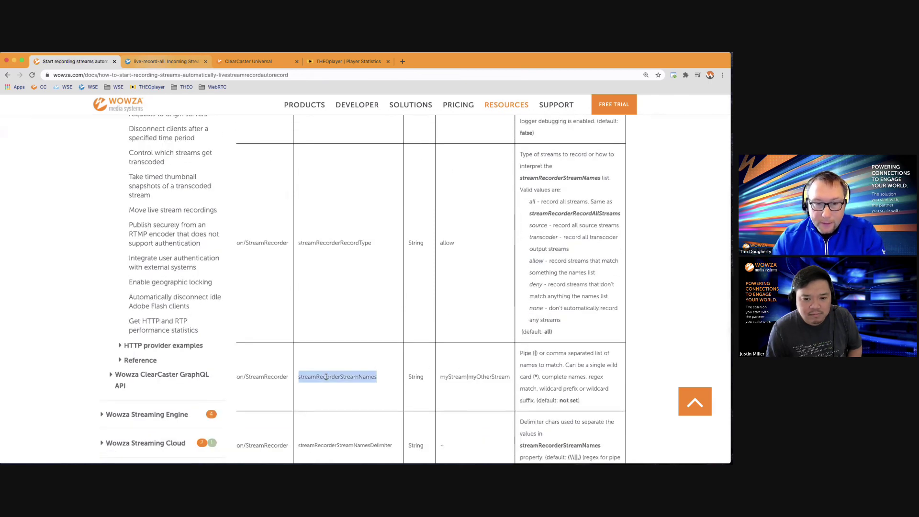
click(443, 378)
drag(439, 380, 510, 382)
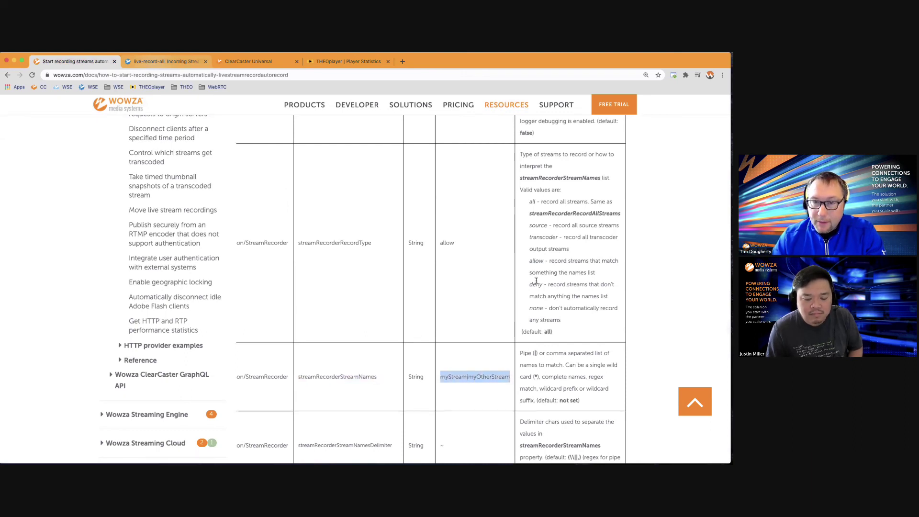
double_click(536, 261)
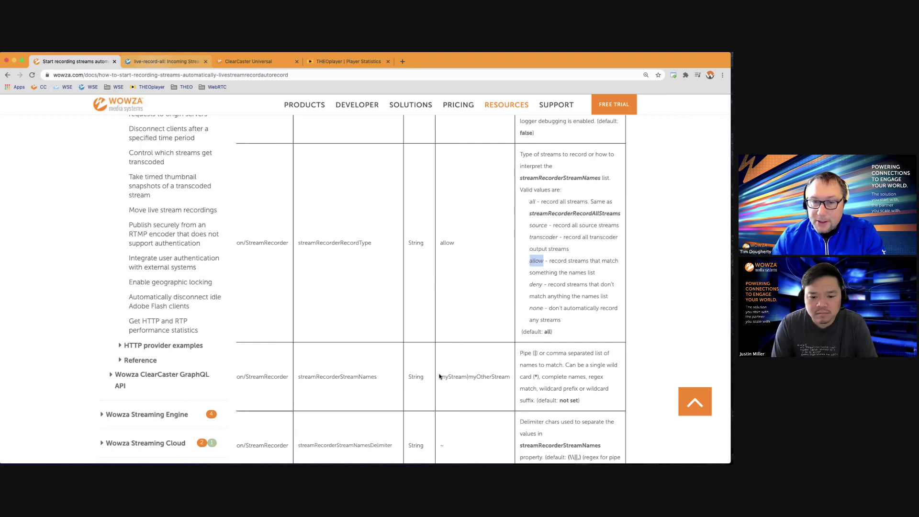
drag(439, 378, 509, 378)
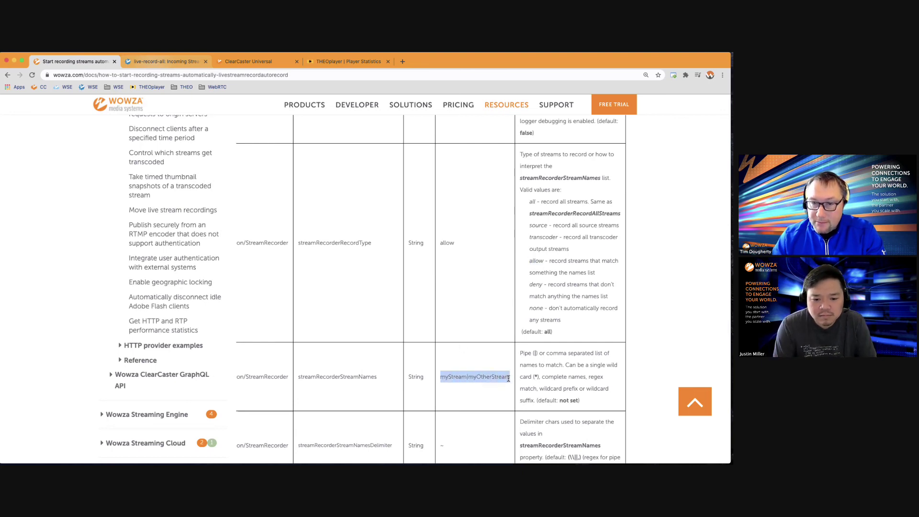
double_click(534, 285)
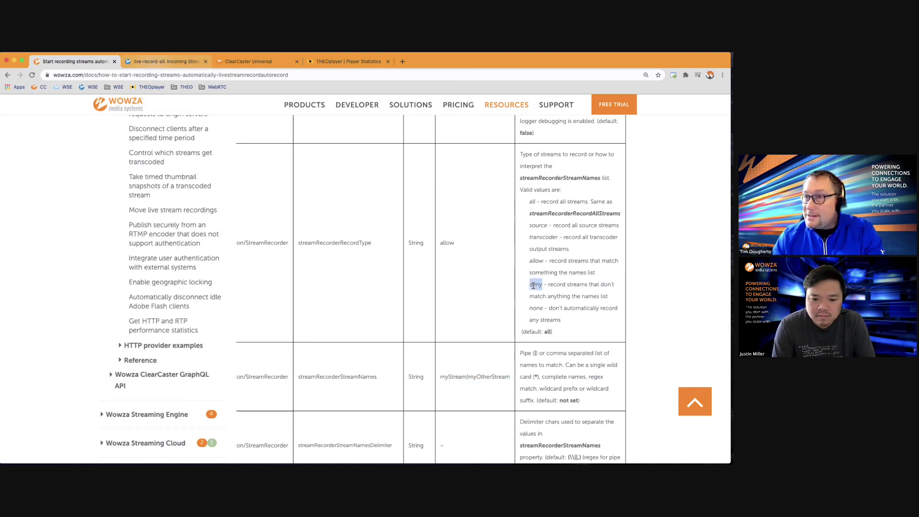
drag(441, 378, 505, 378)
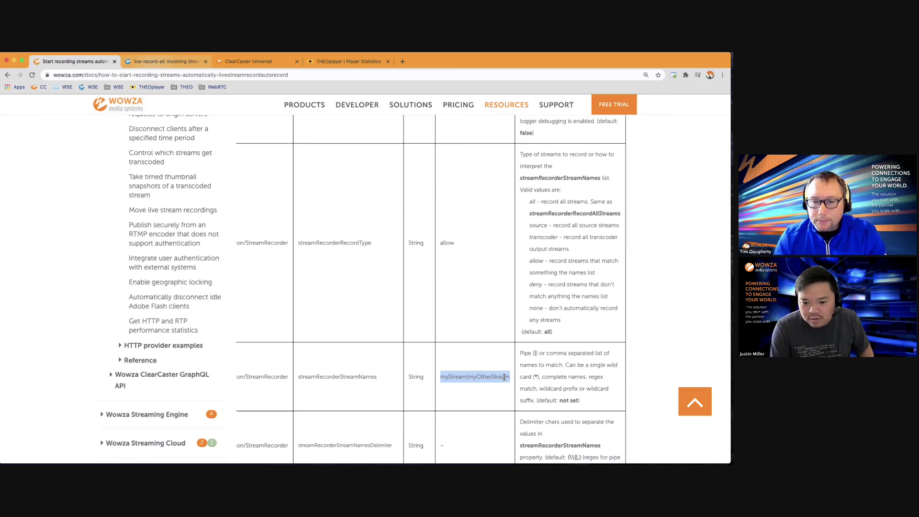
scroll(493, 373, down, 2)
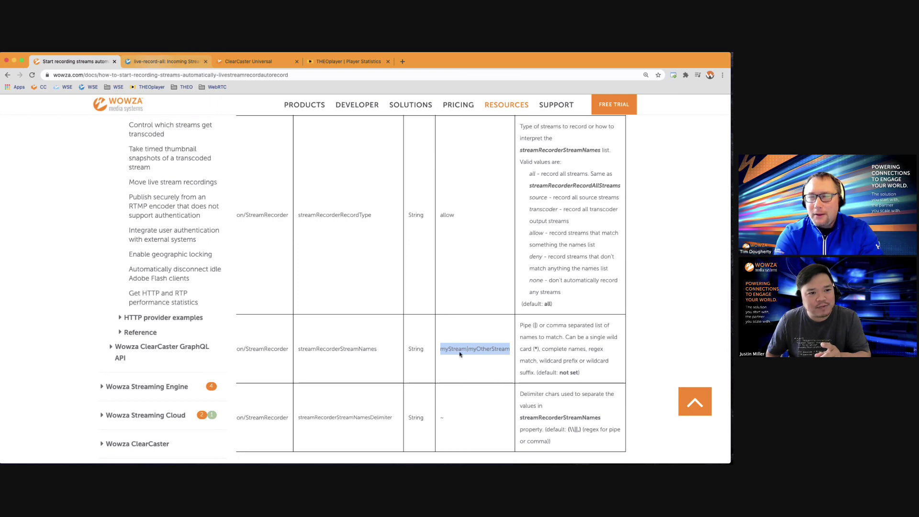
scroll(438, 335, up, 10)
scroll(437, 336, up, 15)
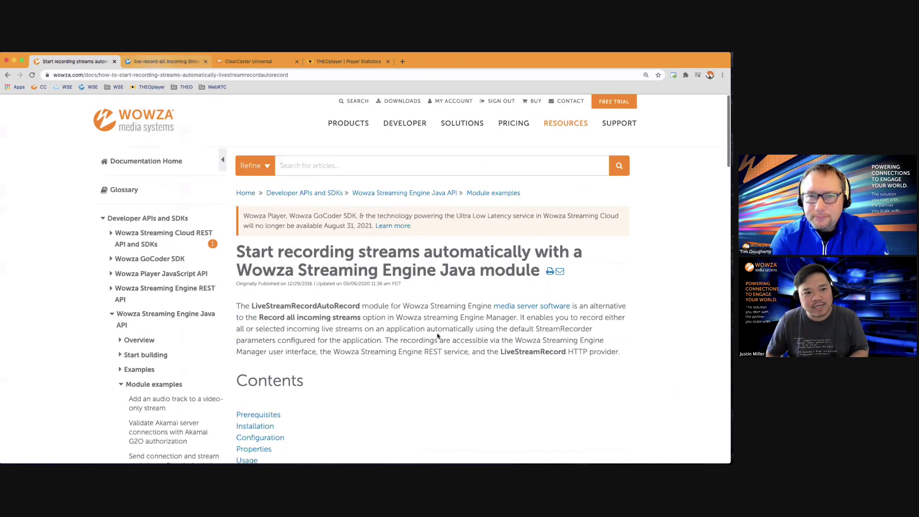
Step: Refresh the incoming streams of live-record-all in Wowza Streaming Engine Manager and start the 1080p30 @8 Mbps (2) broadcast in ClearCaster
click(167, 62)
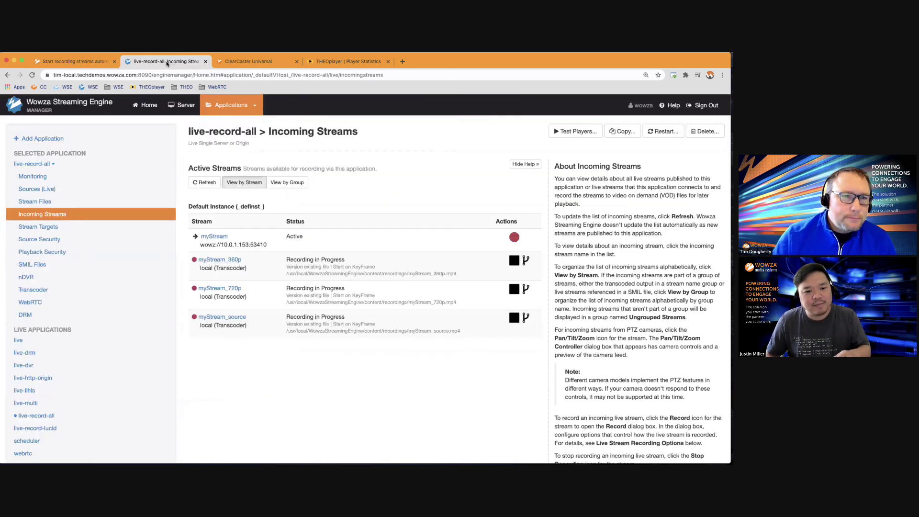
click(197, 185)
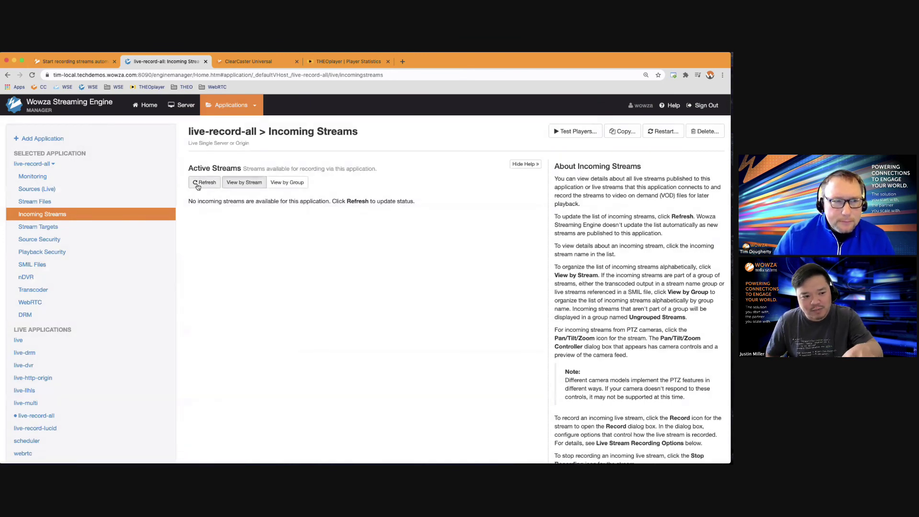
click(253, 61)
click(169, 328)
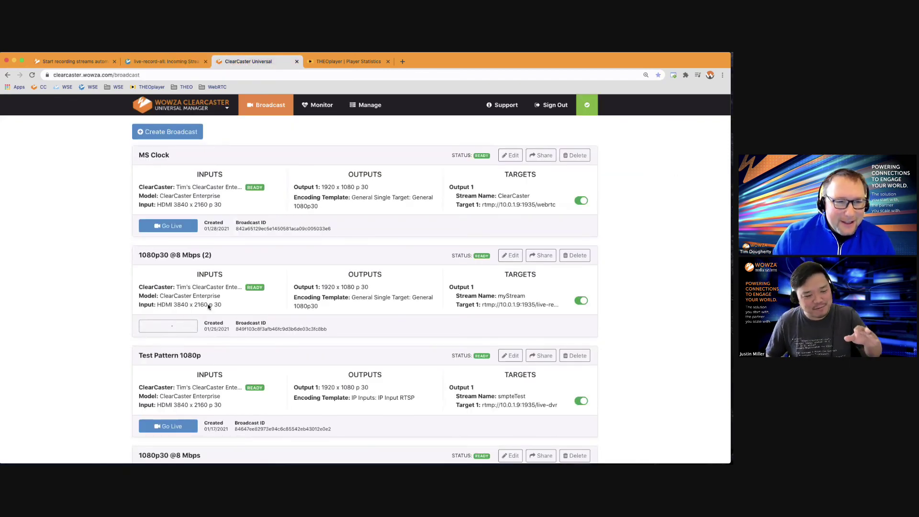
Step: Return to Wowza Streaming Engine Manager, refresh the incoming streams of live-record-all and split the myStream_720p recording
click(164, 65)
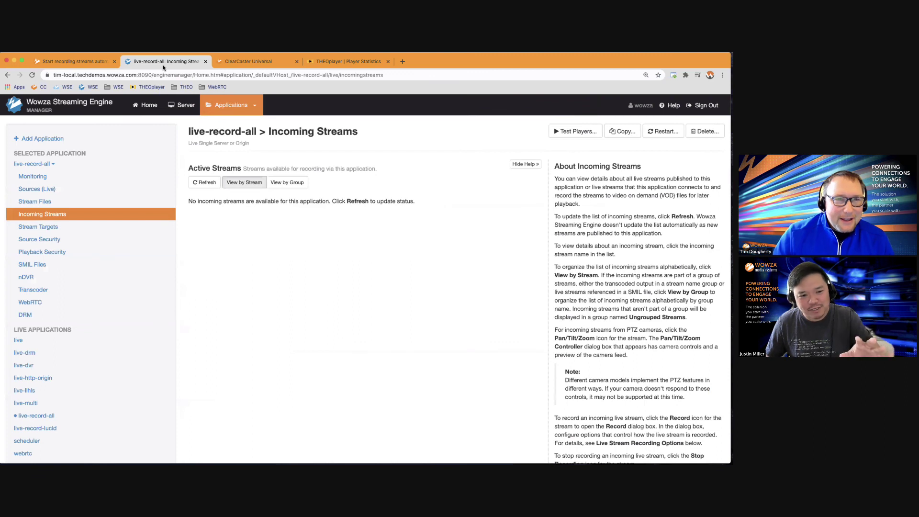
click(204, 183)
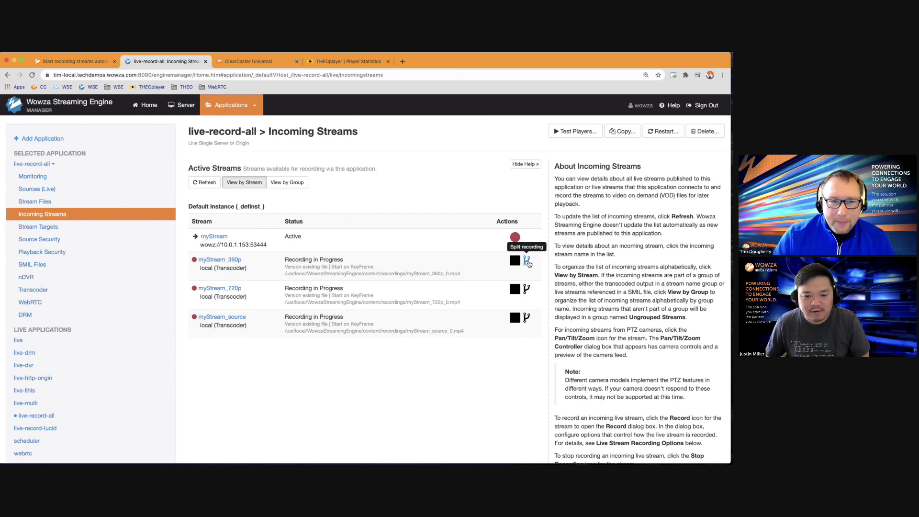
click(528, 290)
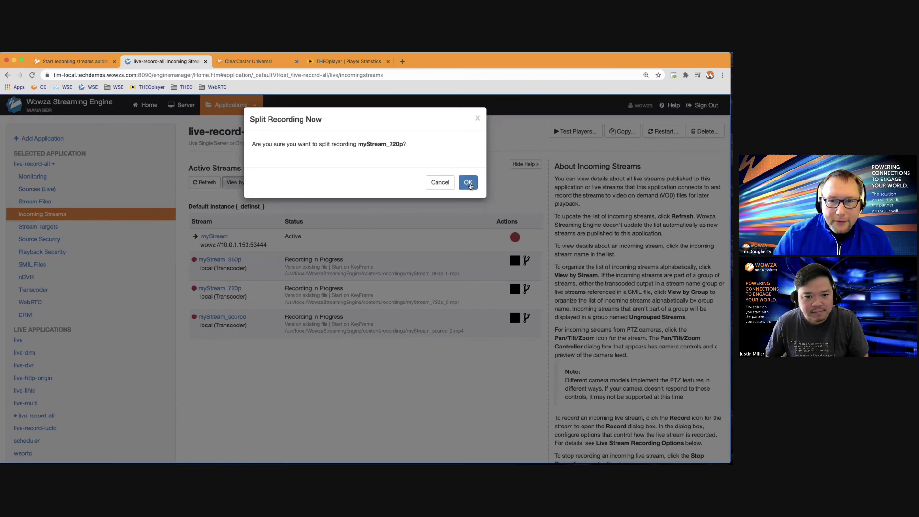
click(468, 181)
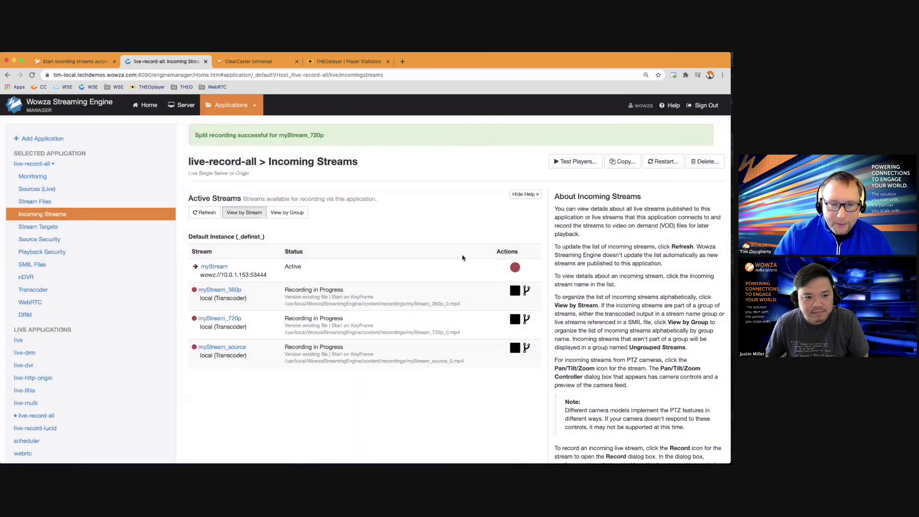
Step: Switch to the terminal, list the recordings directory and compare the split myStream_720p files
key(super+Tab)
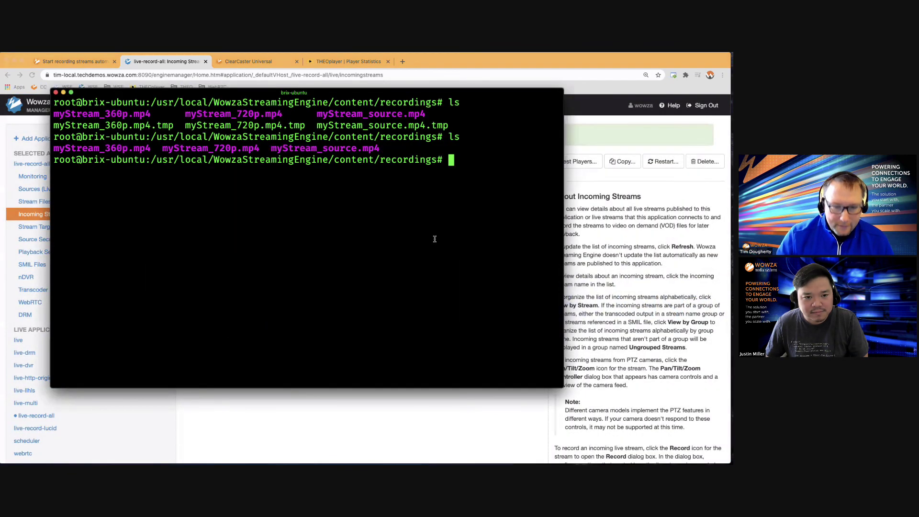
text(ls)
key(Return)
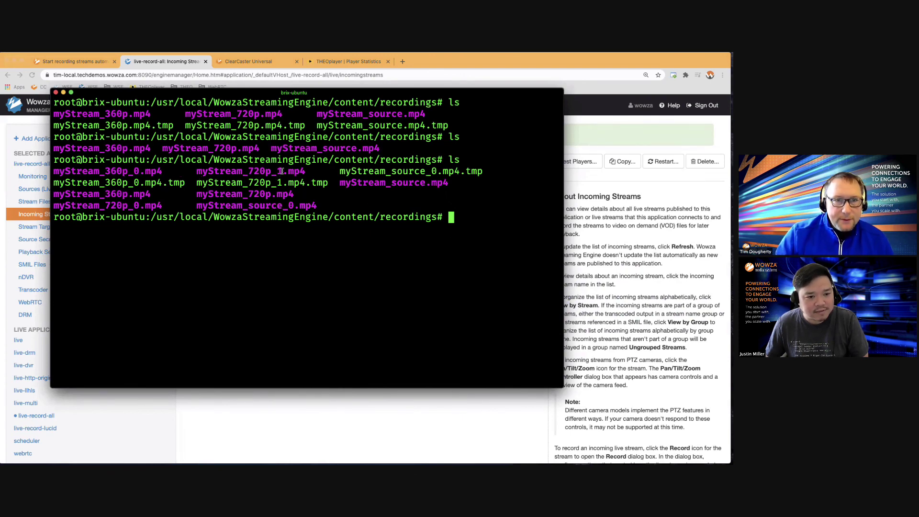
drag(283, 171, 266, 171)
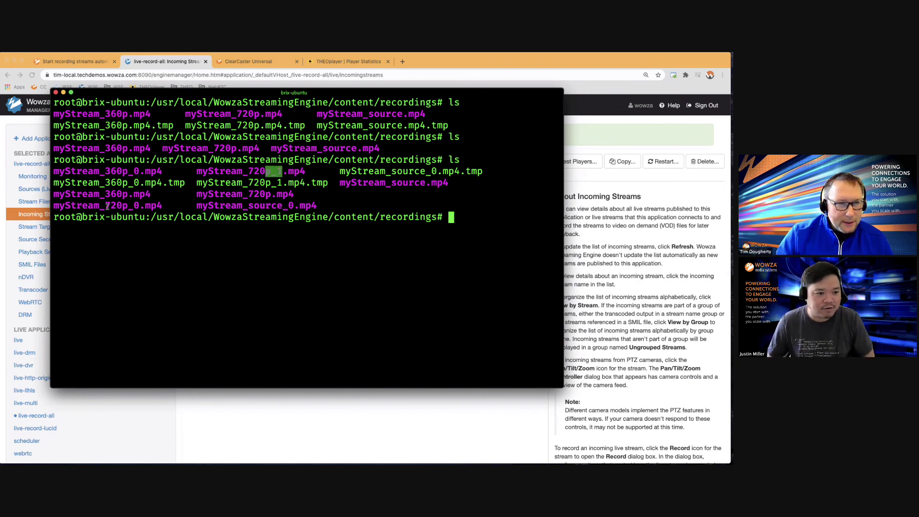
drag(82, 206, 149, 205)
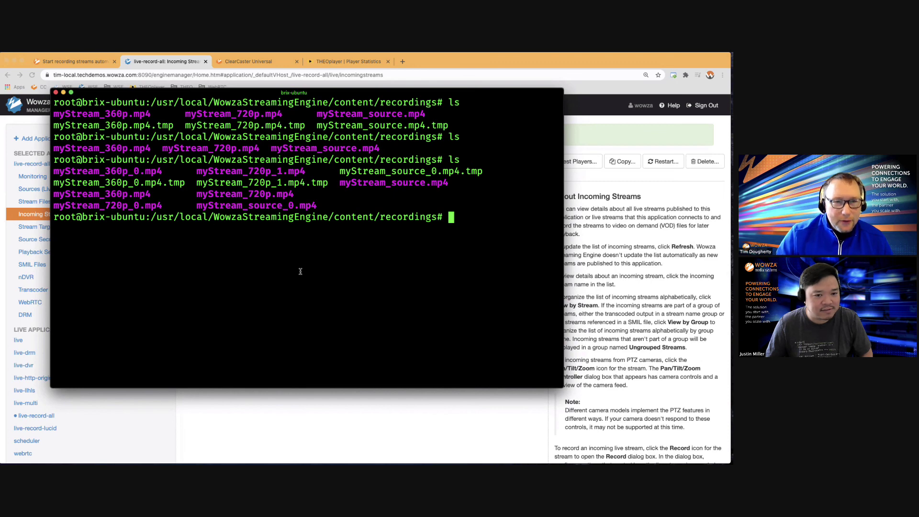
Step: Return to the browser, check the setup options of the live-record-all application and reopen the Wowza article on recording streams automatically
click(377, 410)
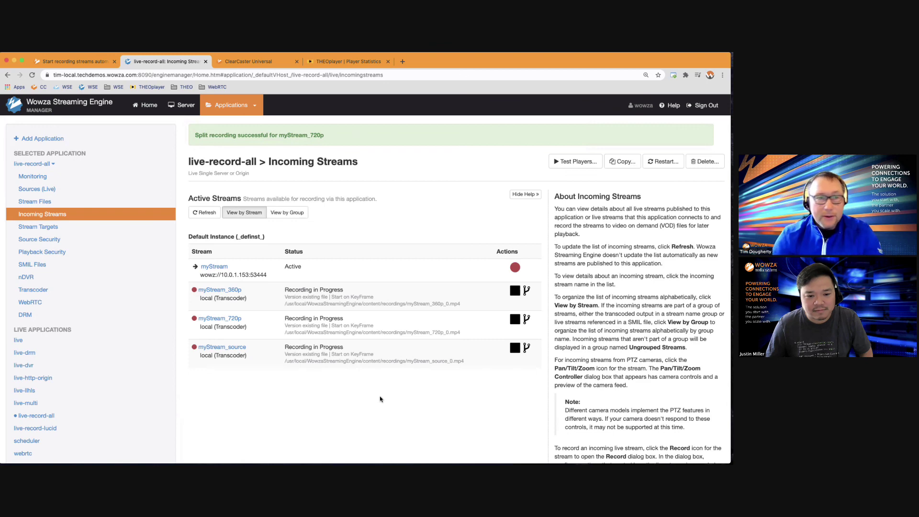
click(34, 164)
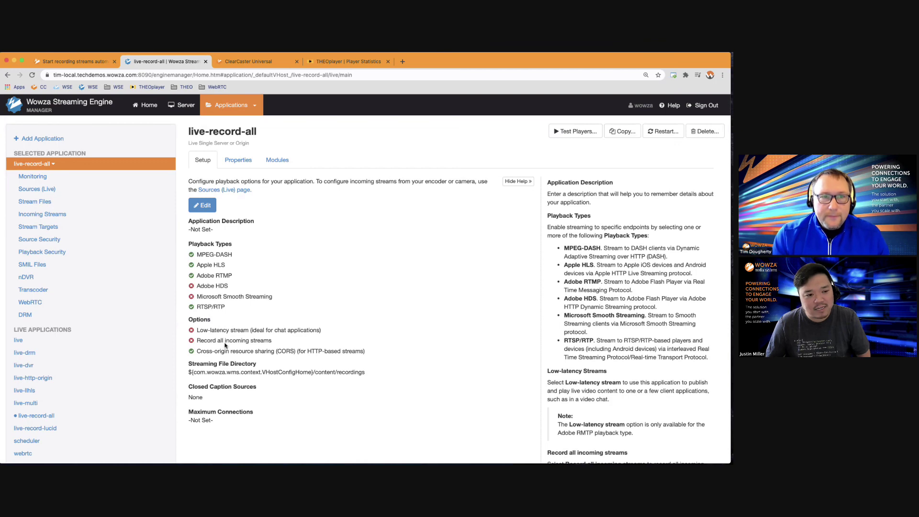
click(75, 61)
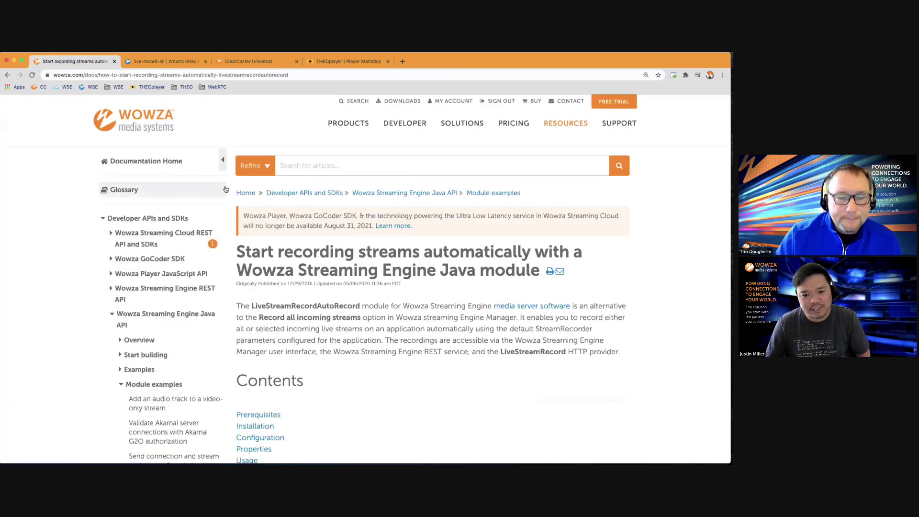